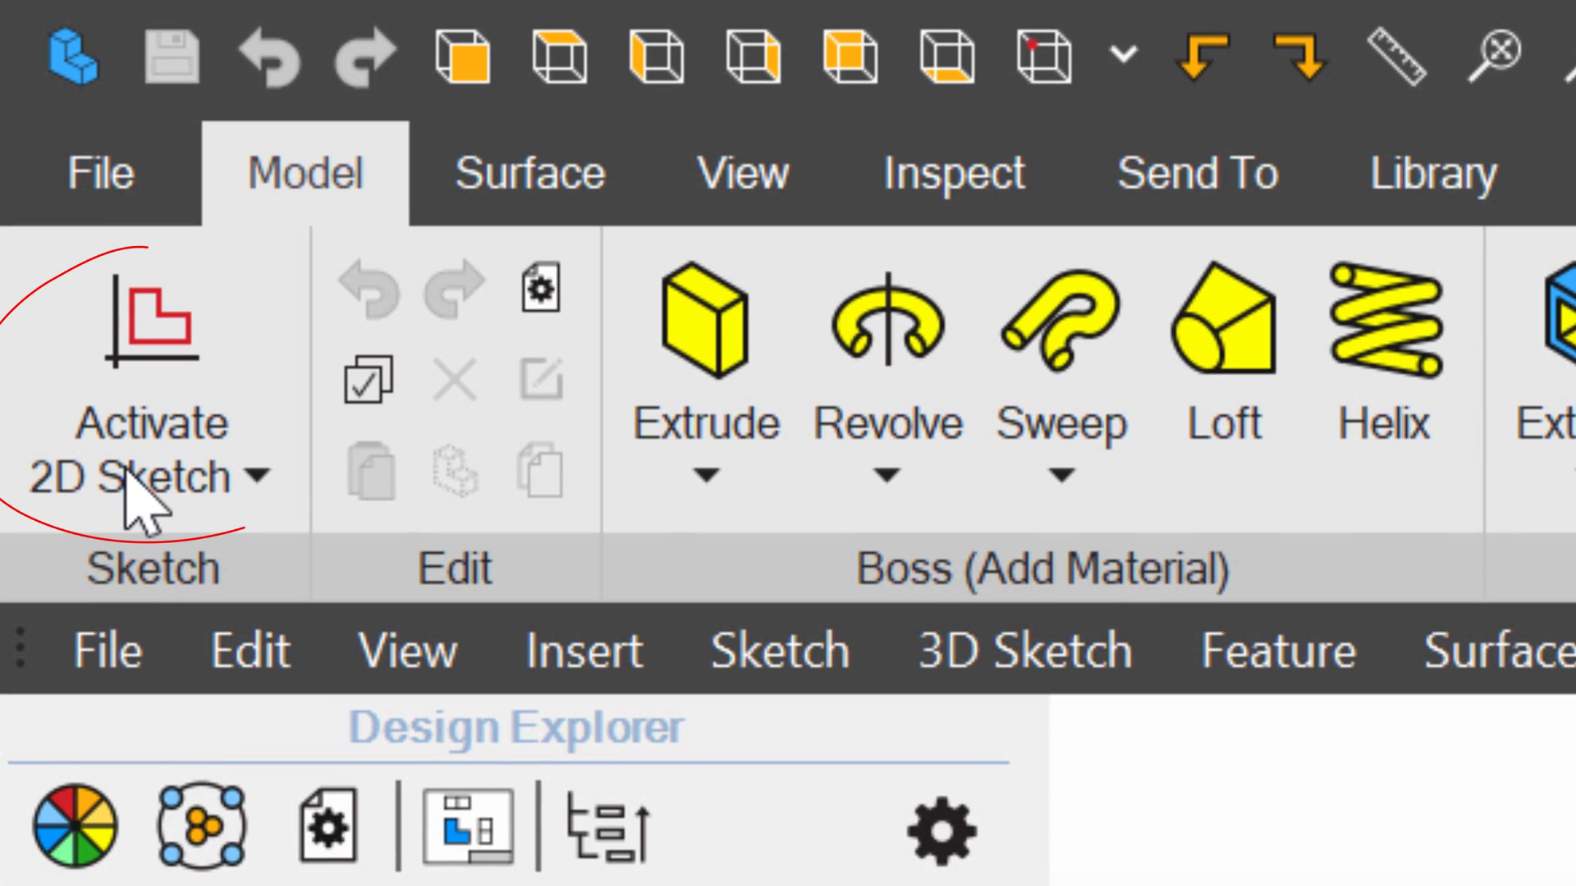
- Activate a blank 2D sketch on the part's XY-Plane
left_click(123, 404)
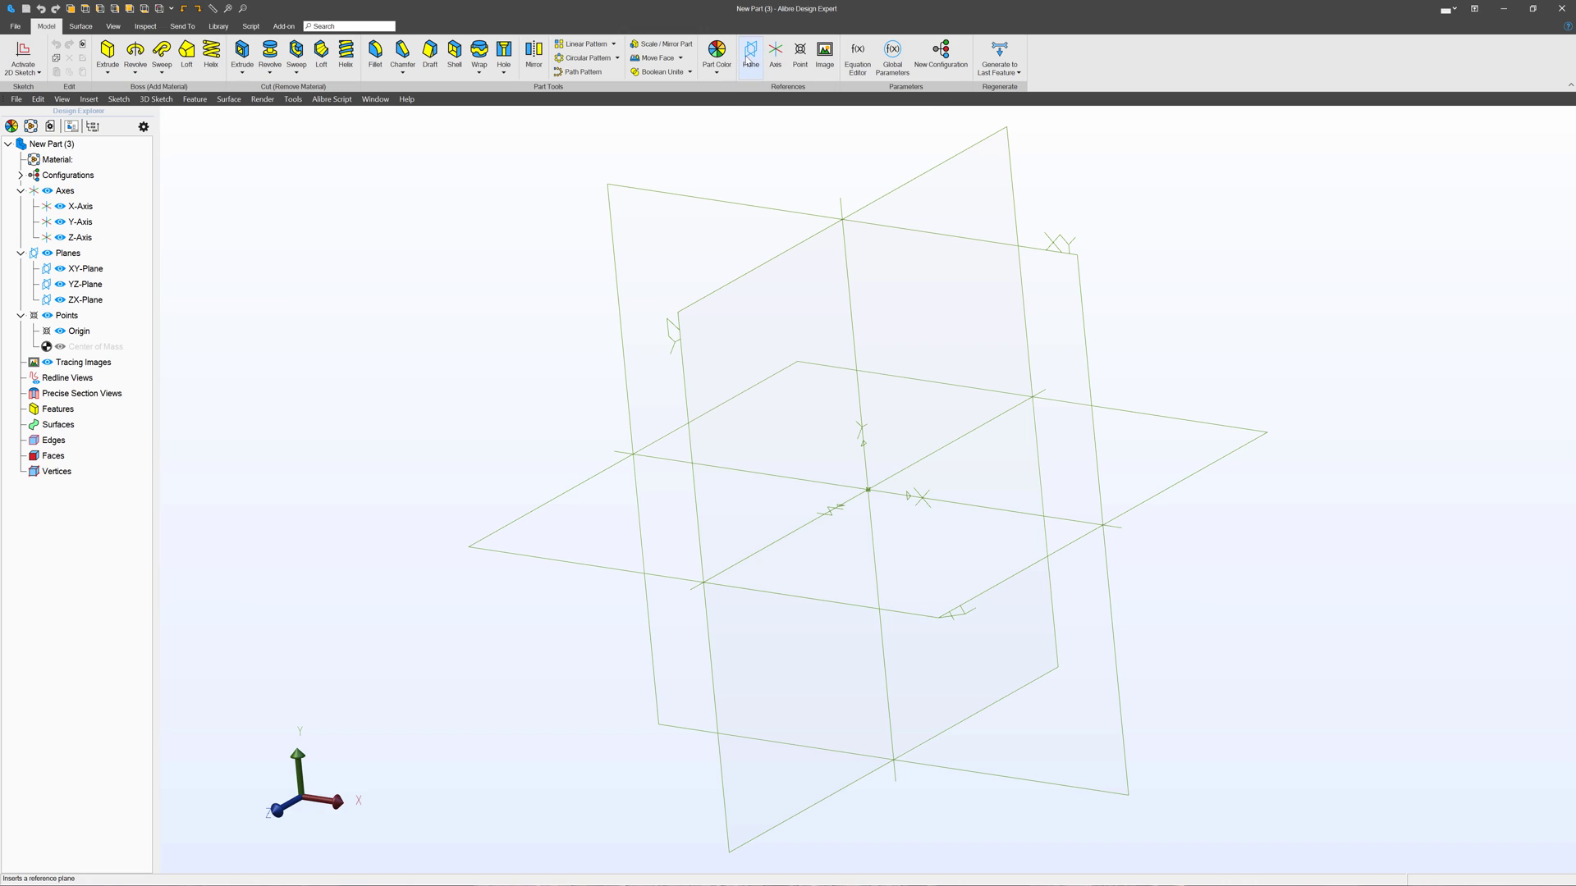
left_click(748, 57)
left_click(1005, 245)
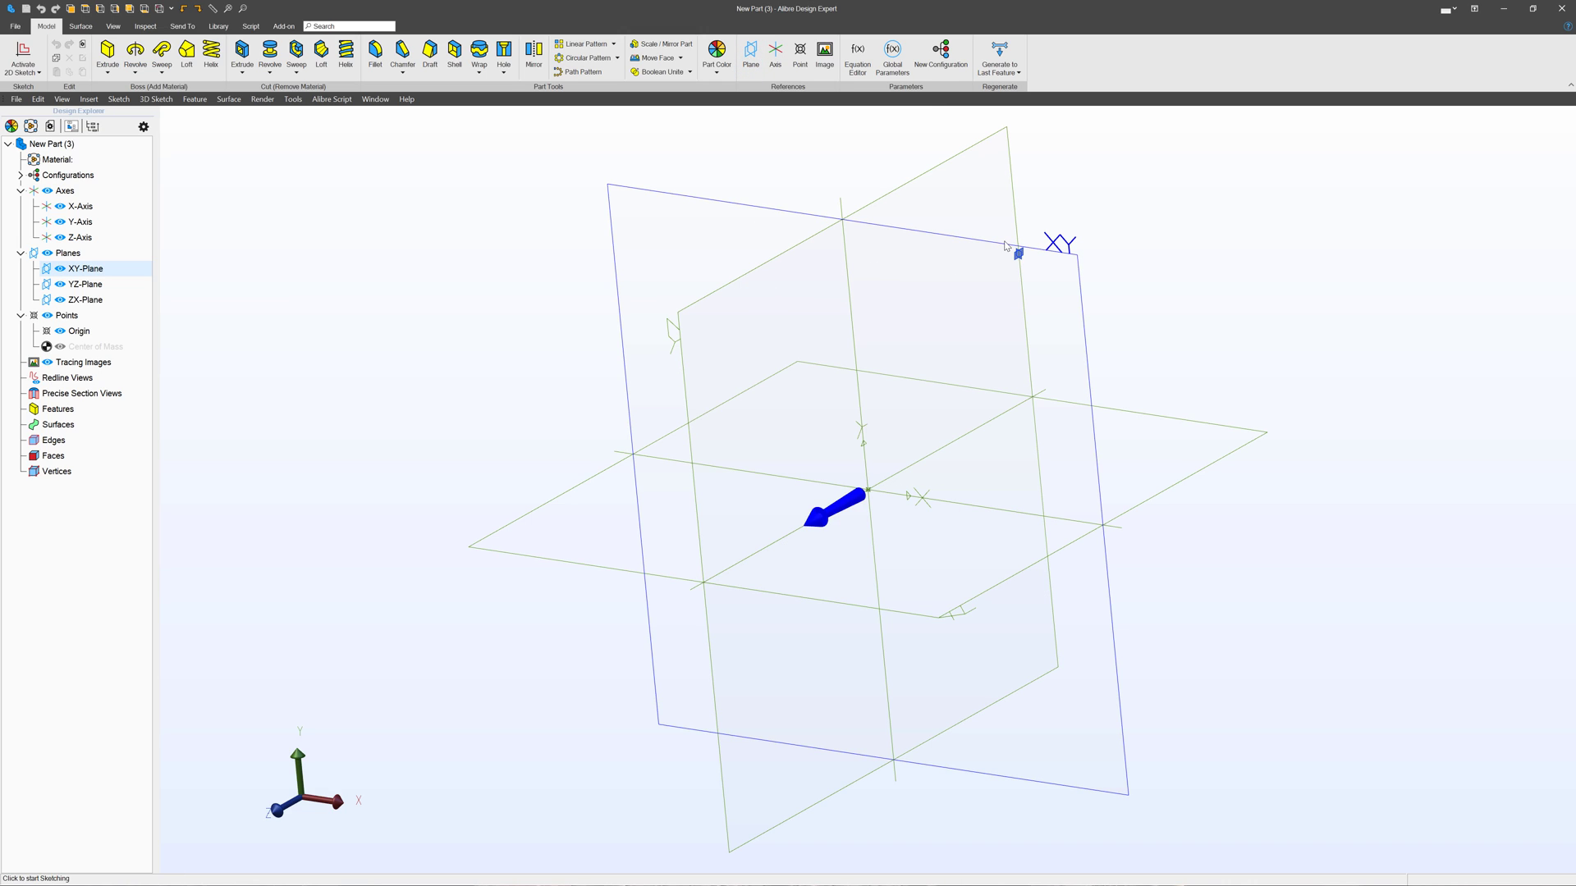
left_click(1005, 245)
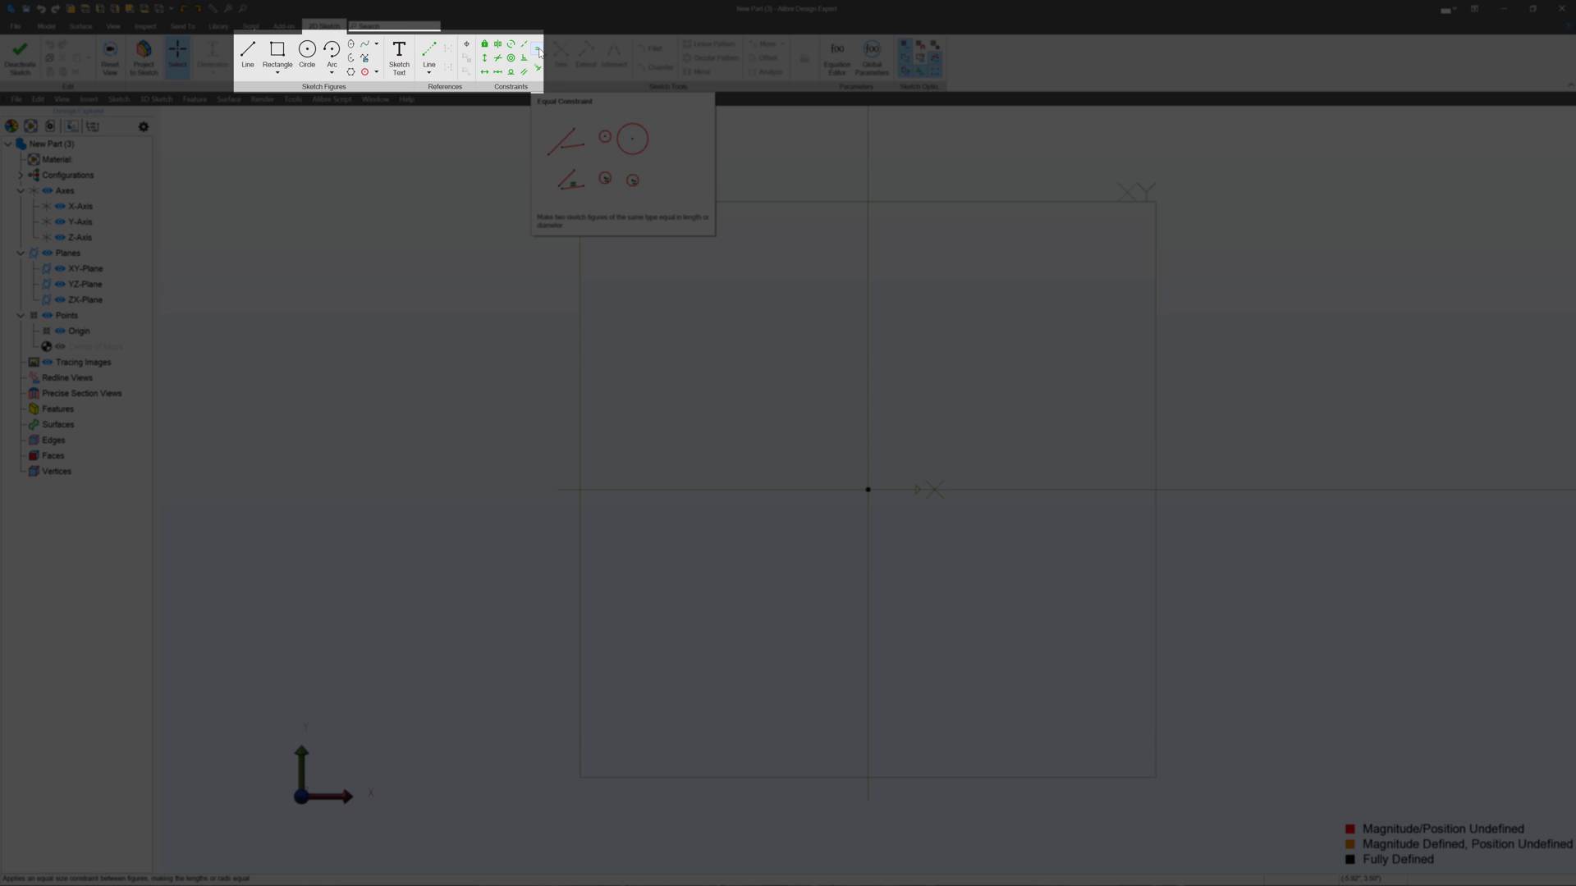
- Draw a trial multi-segment line chain, then select and delete it
left_click(248, 56)
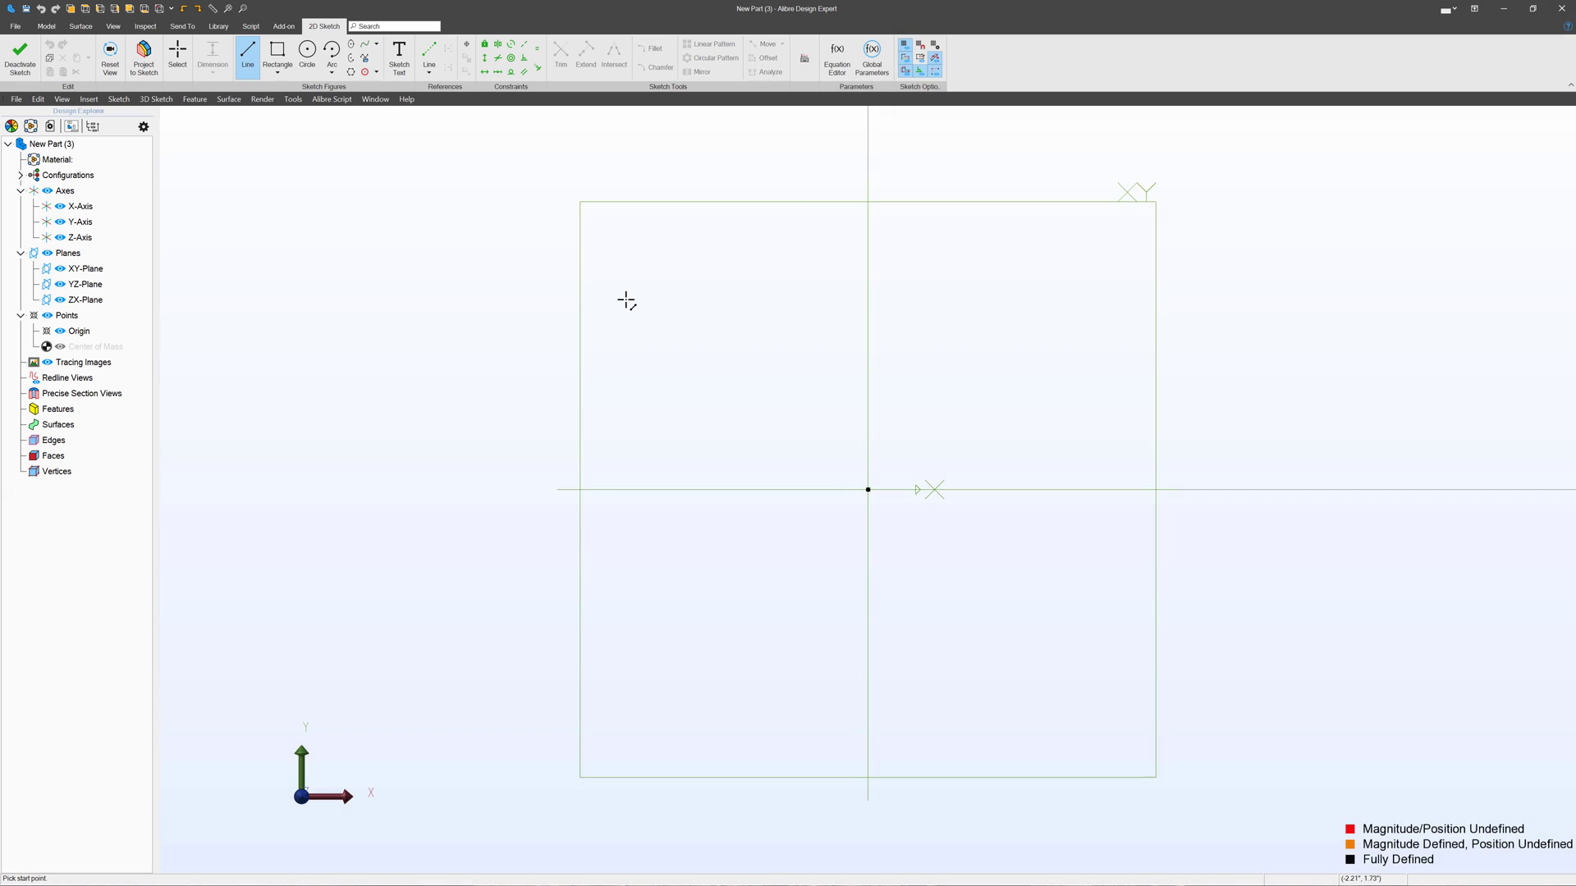
left_click(626, 300)
left_click(843, 251)
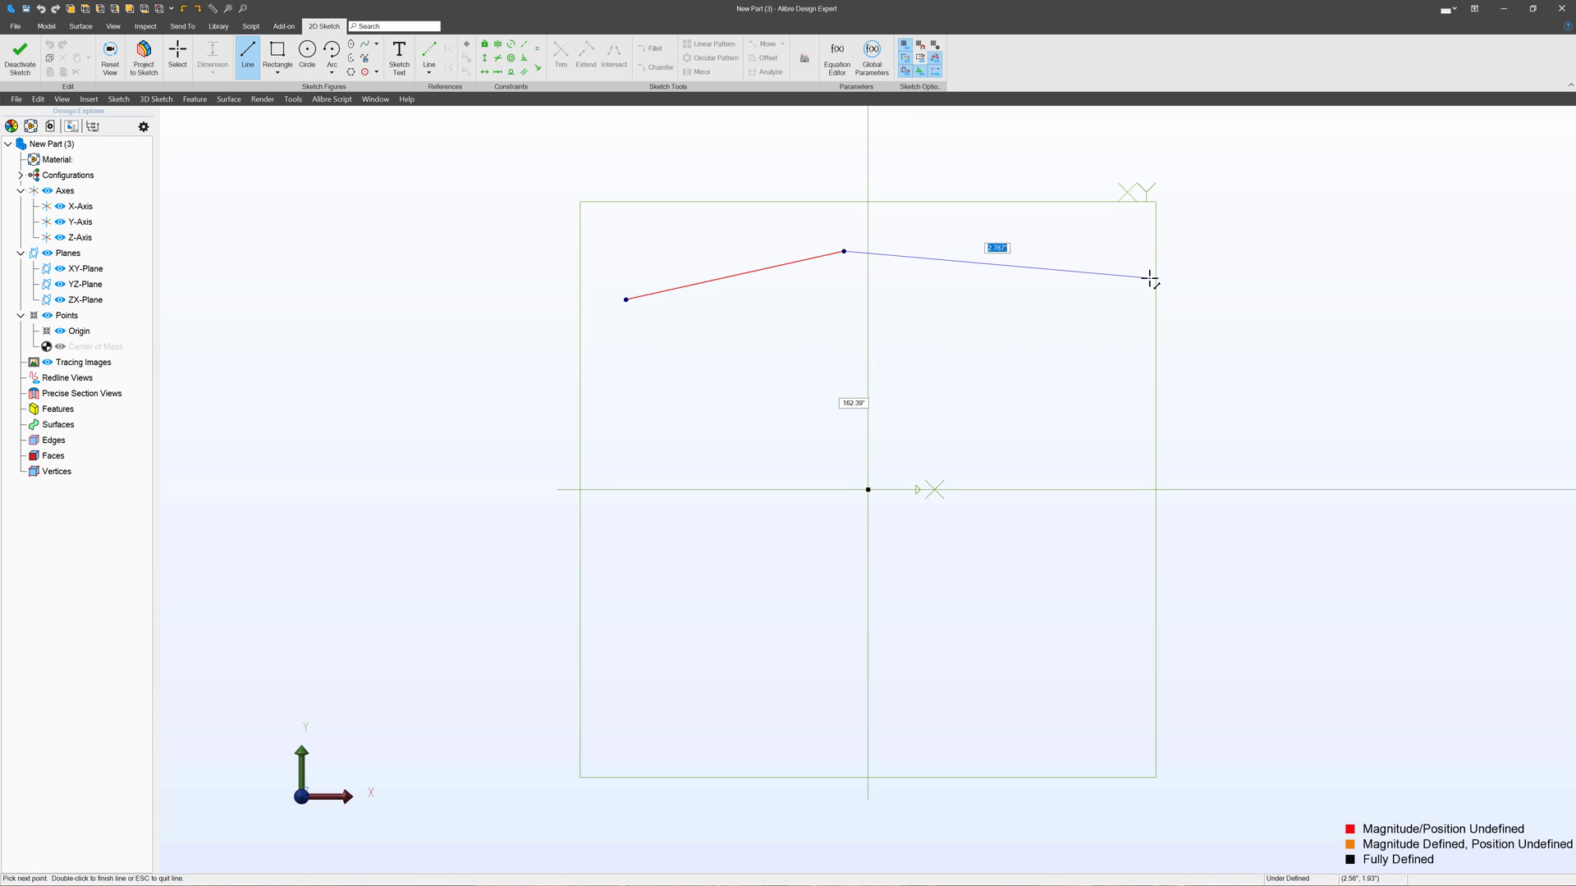
left_click(1149, 279)
left_click(1415, 400)
left_click(1492, 609)
left_click(1250, 662)
left_click(1083, 440)
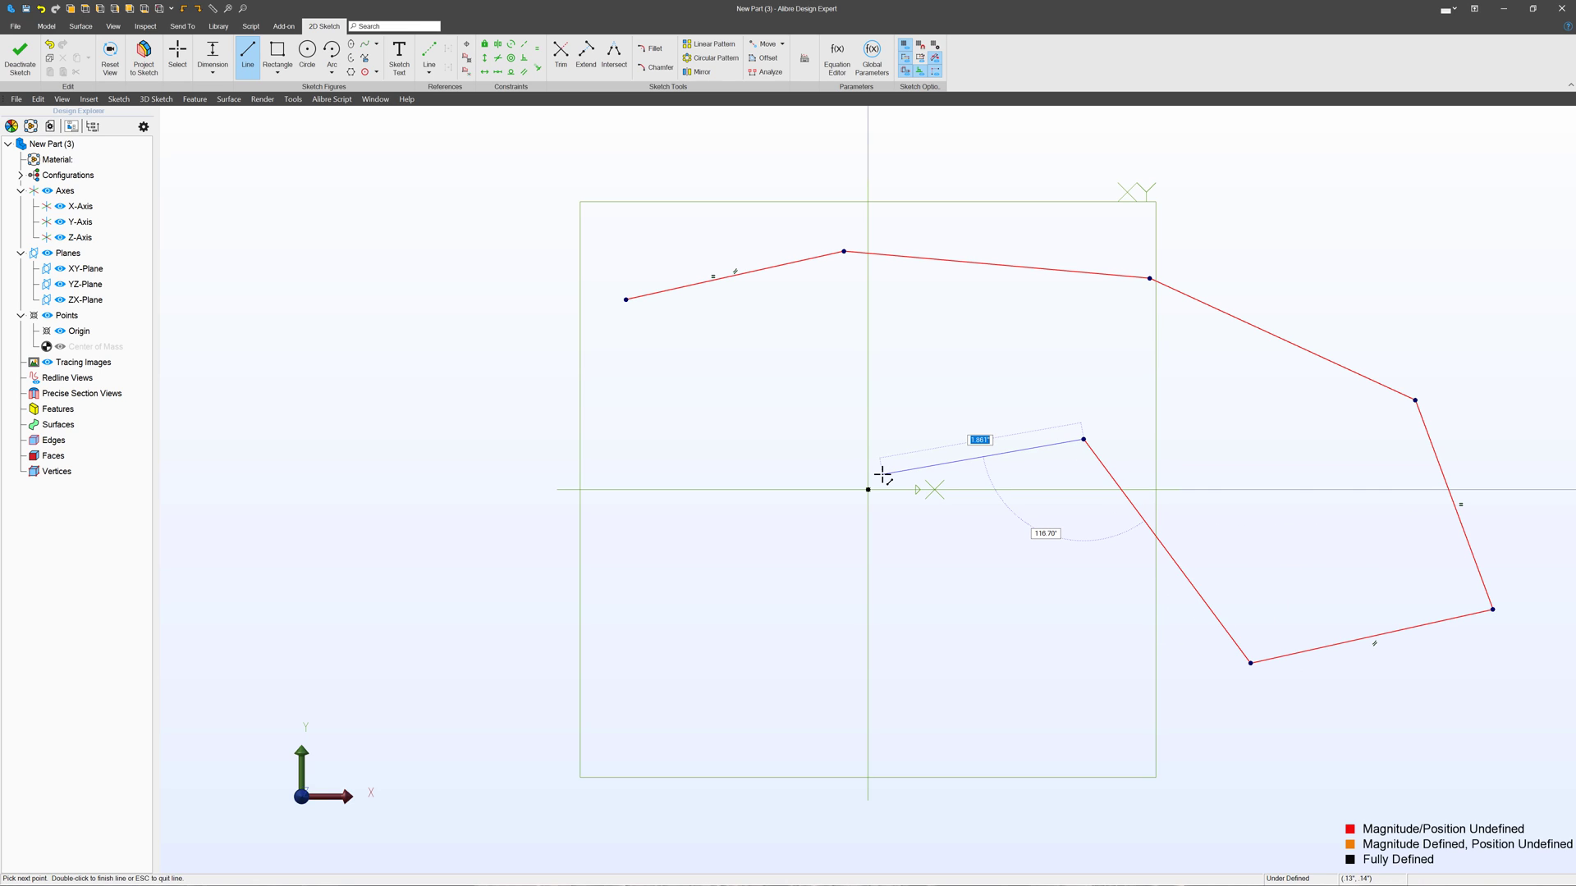
double_click(940, 416)
key("Escape")
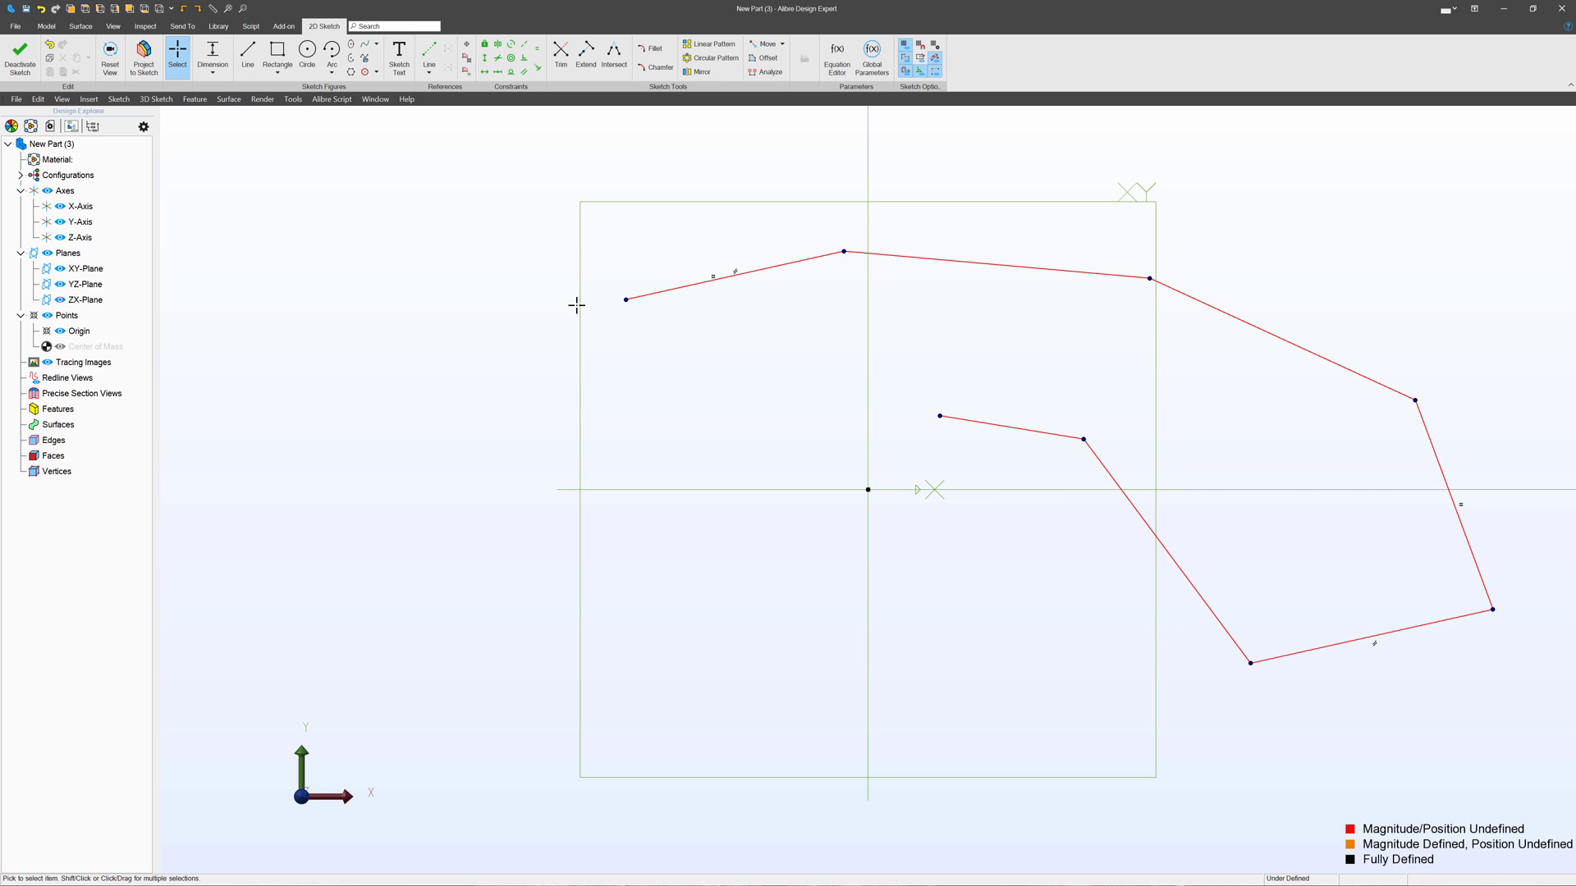
left_click_drag(538, 202, 1509, 737)
left_click(1500, 705)
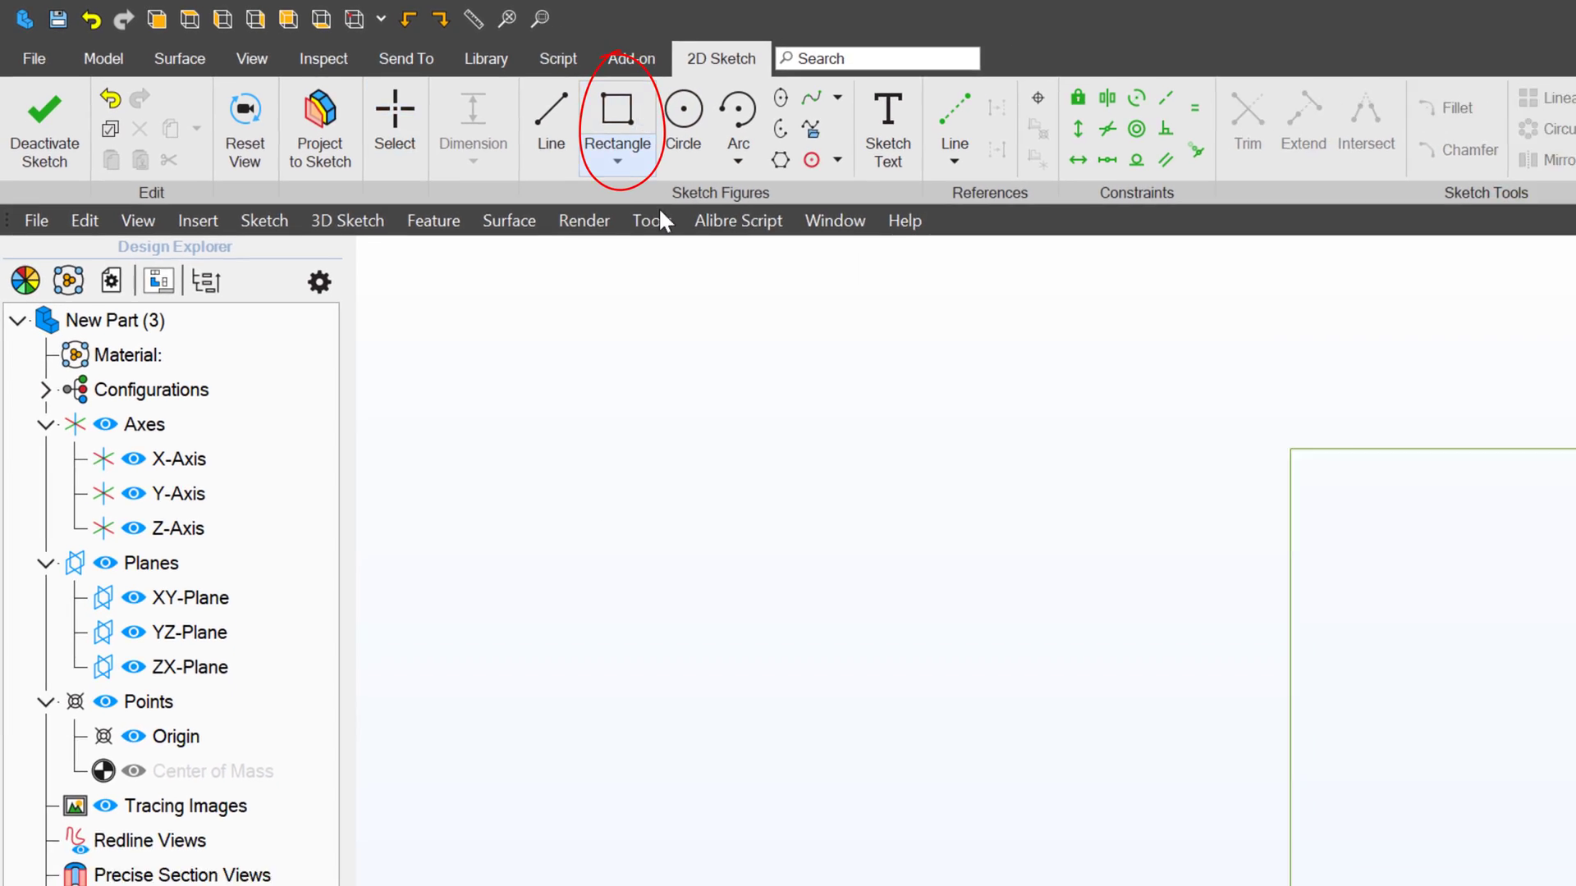
- Draw and delete a trial rectangle, circle and arc, leaving the sketch empty
left_click(668, 302)
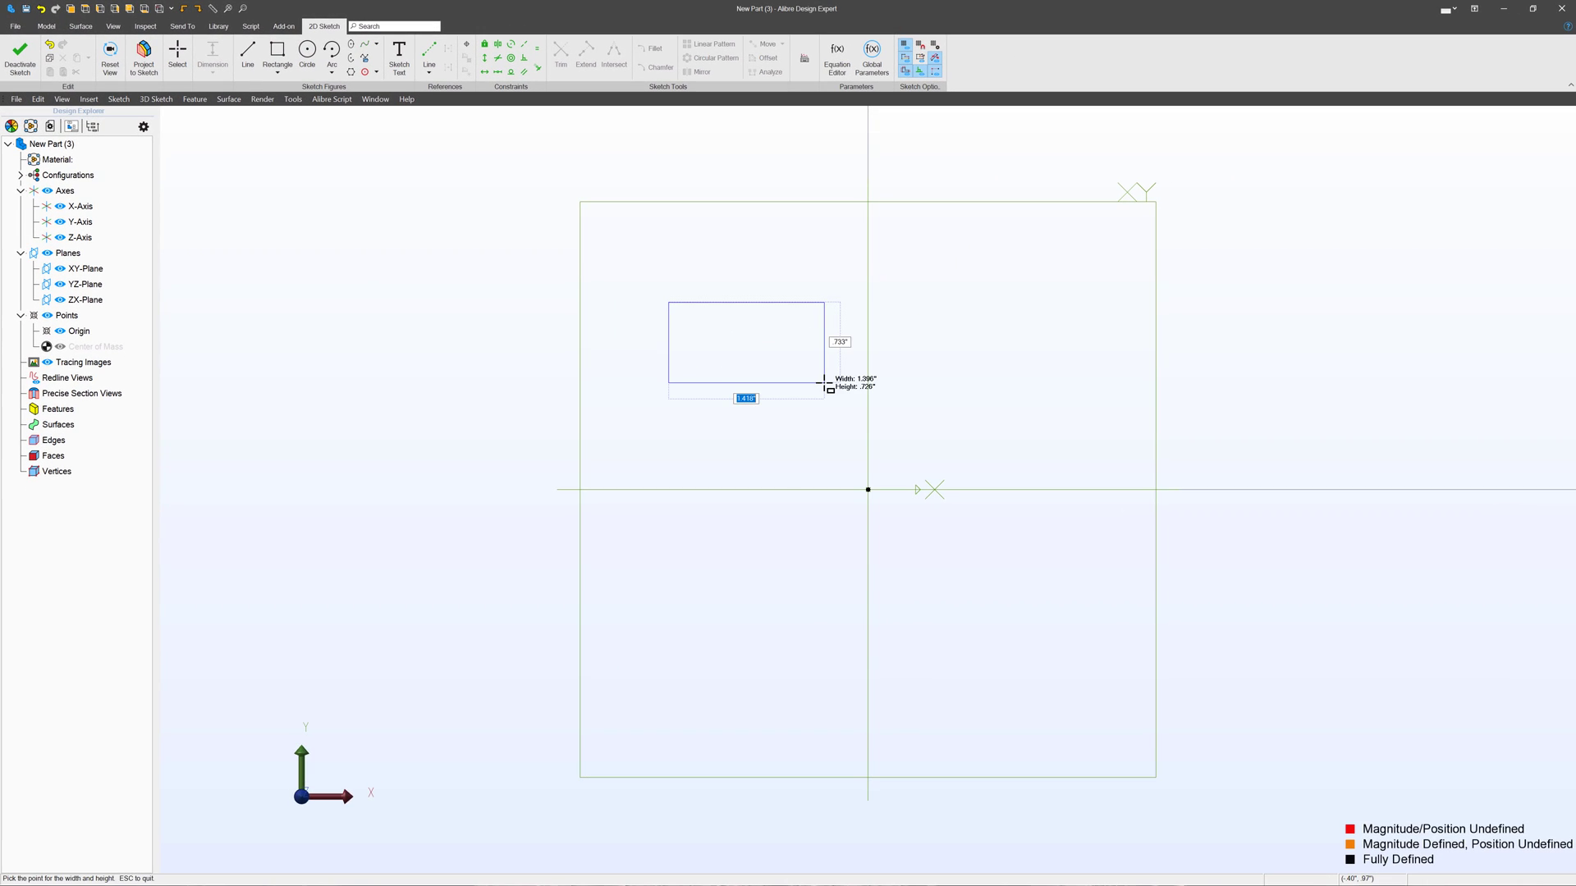
left_click(824, 383)
key("Escape")
left_click_drag(553, 236, 900, 405)
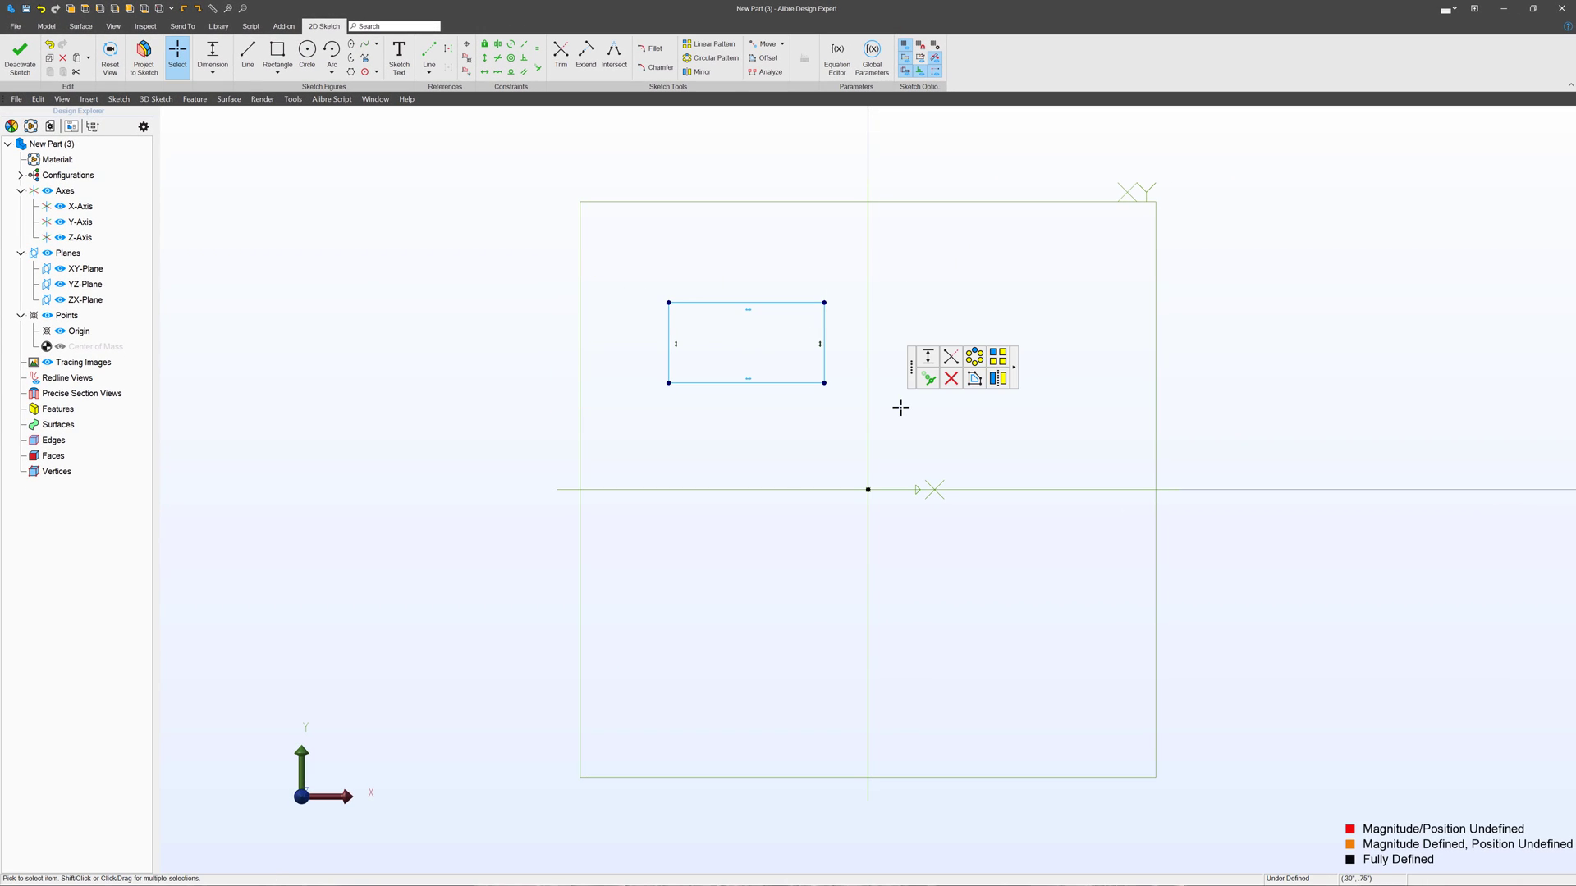
key("Delete")
left_click(305, 53)
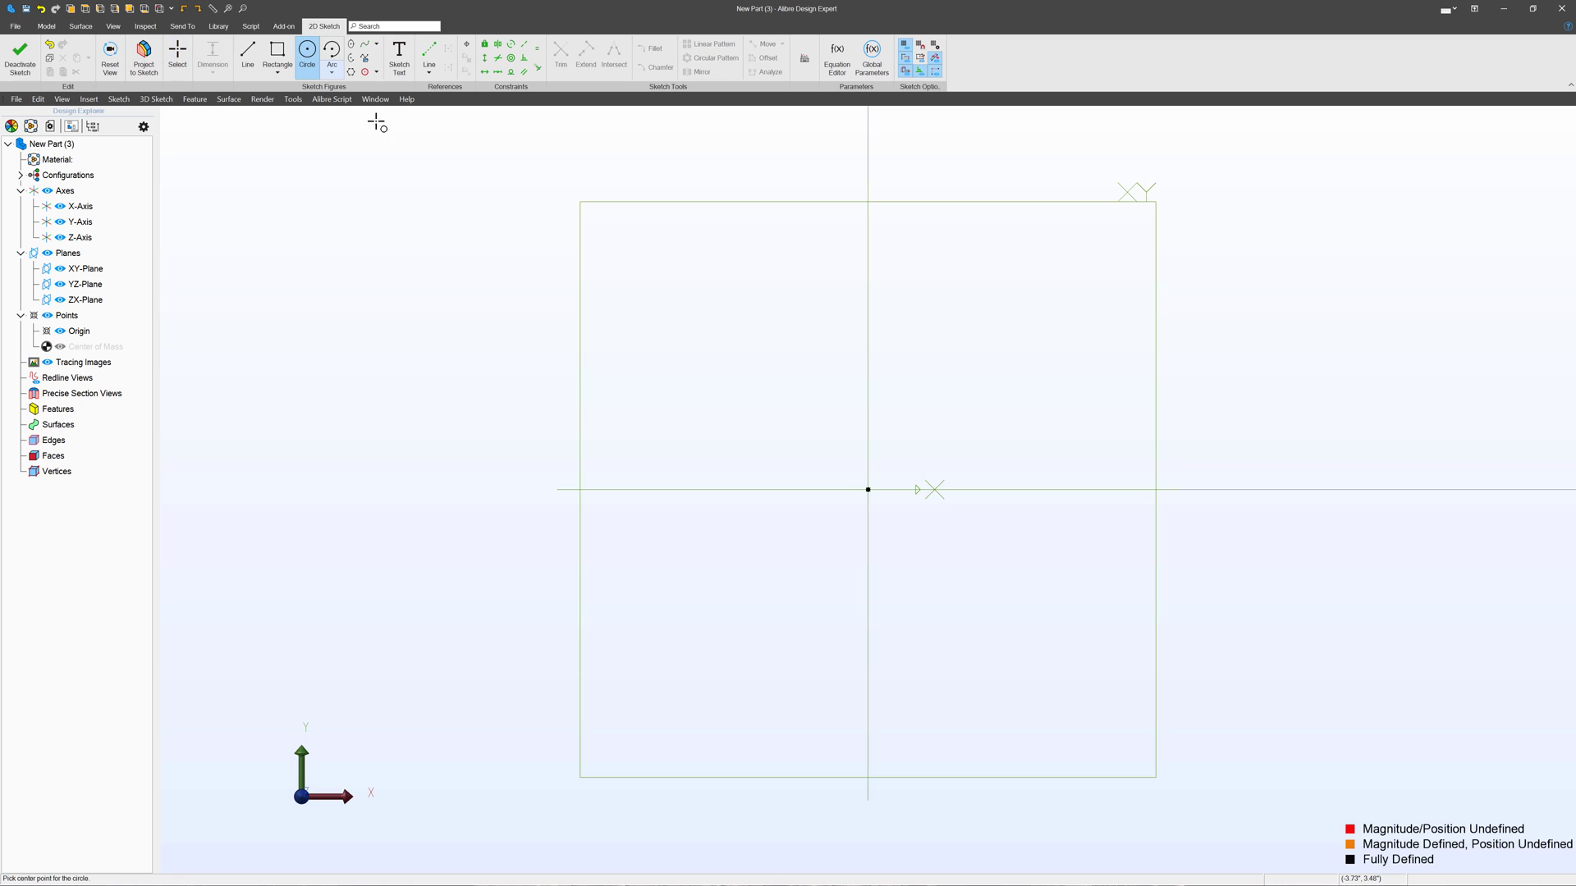
left_click(679, 375)
left_click(792, 375)
key("Escape")
left_click_drag(493, 169, 884, 566)
key("Delete")
left_click(340, 56)
left_click(595, 328)
left_click(597, 259)
left_click(729, 332)
key("Escape")
left_click_drag(478, 204, 715, 398)
key("Delete")
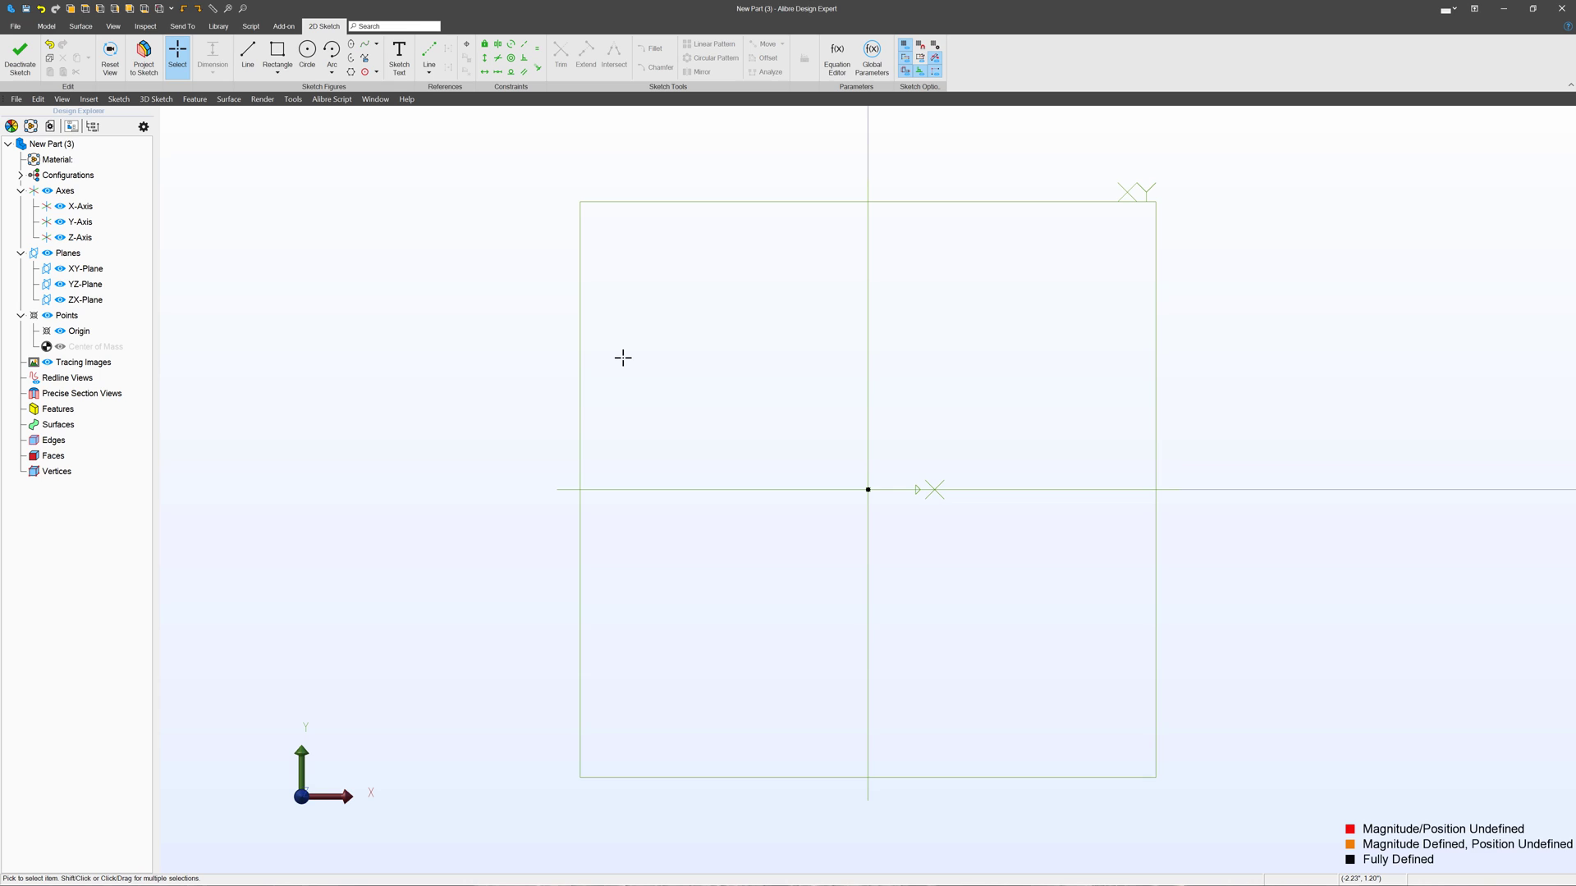
- Draw a circle centred on the X axis right of the origin and finish the sketch
left_click(307, 56)
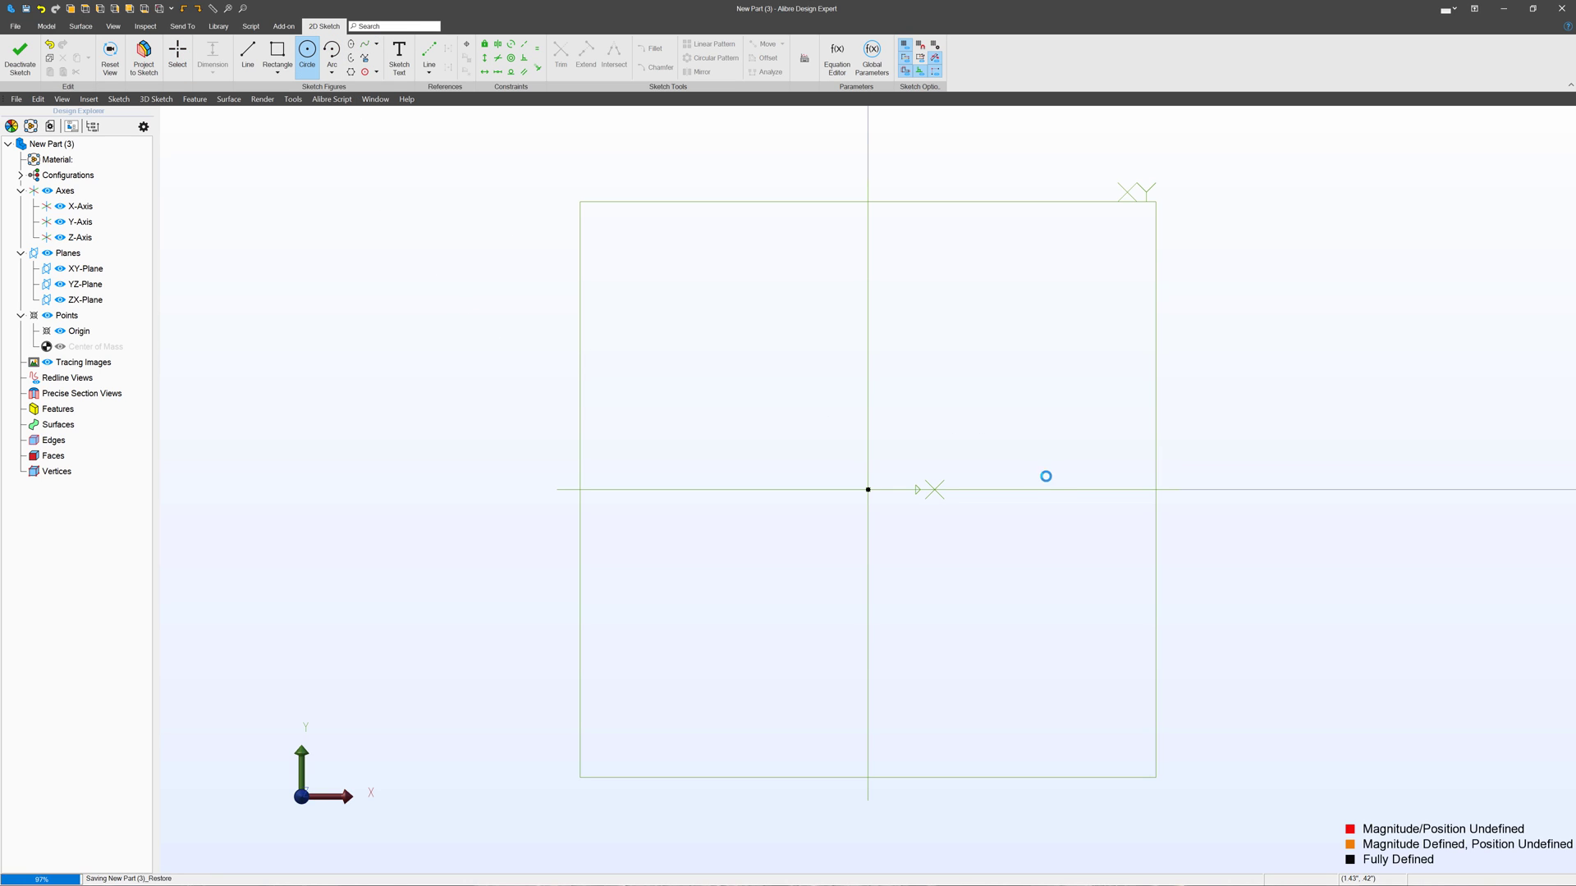
left_click(1052, 490)
left_click(1092, 411)
key("Escape")
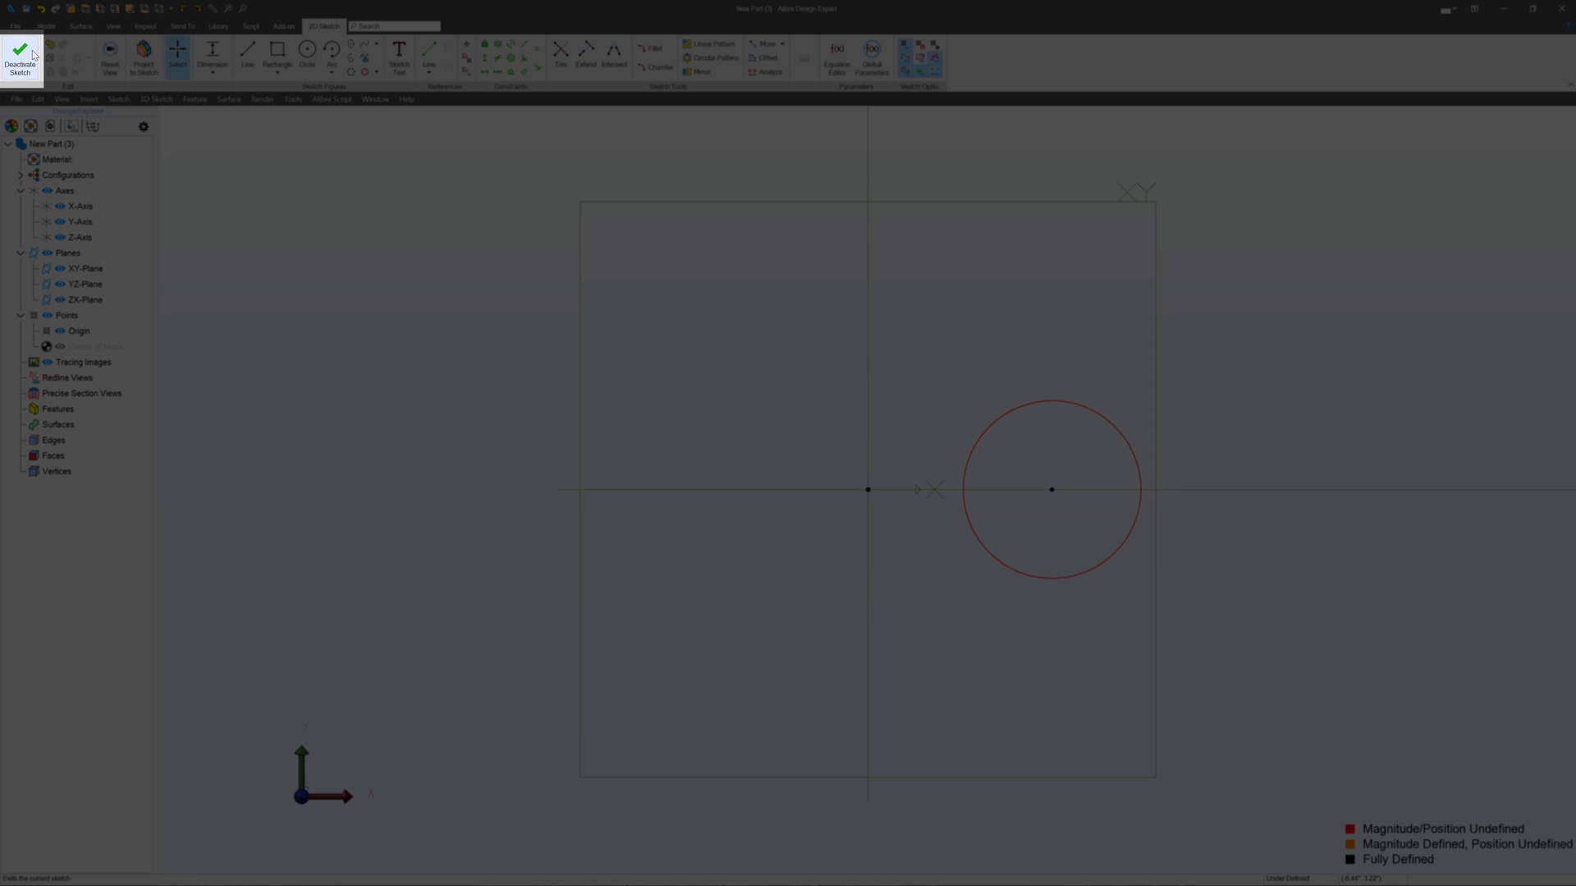
left_click(20, 58)
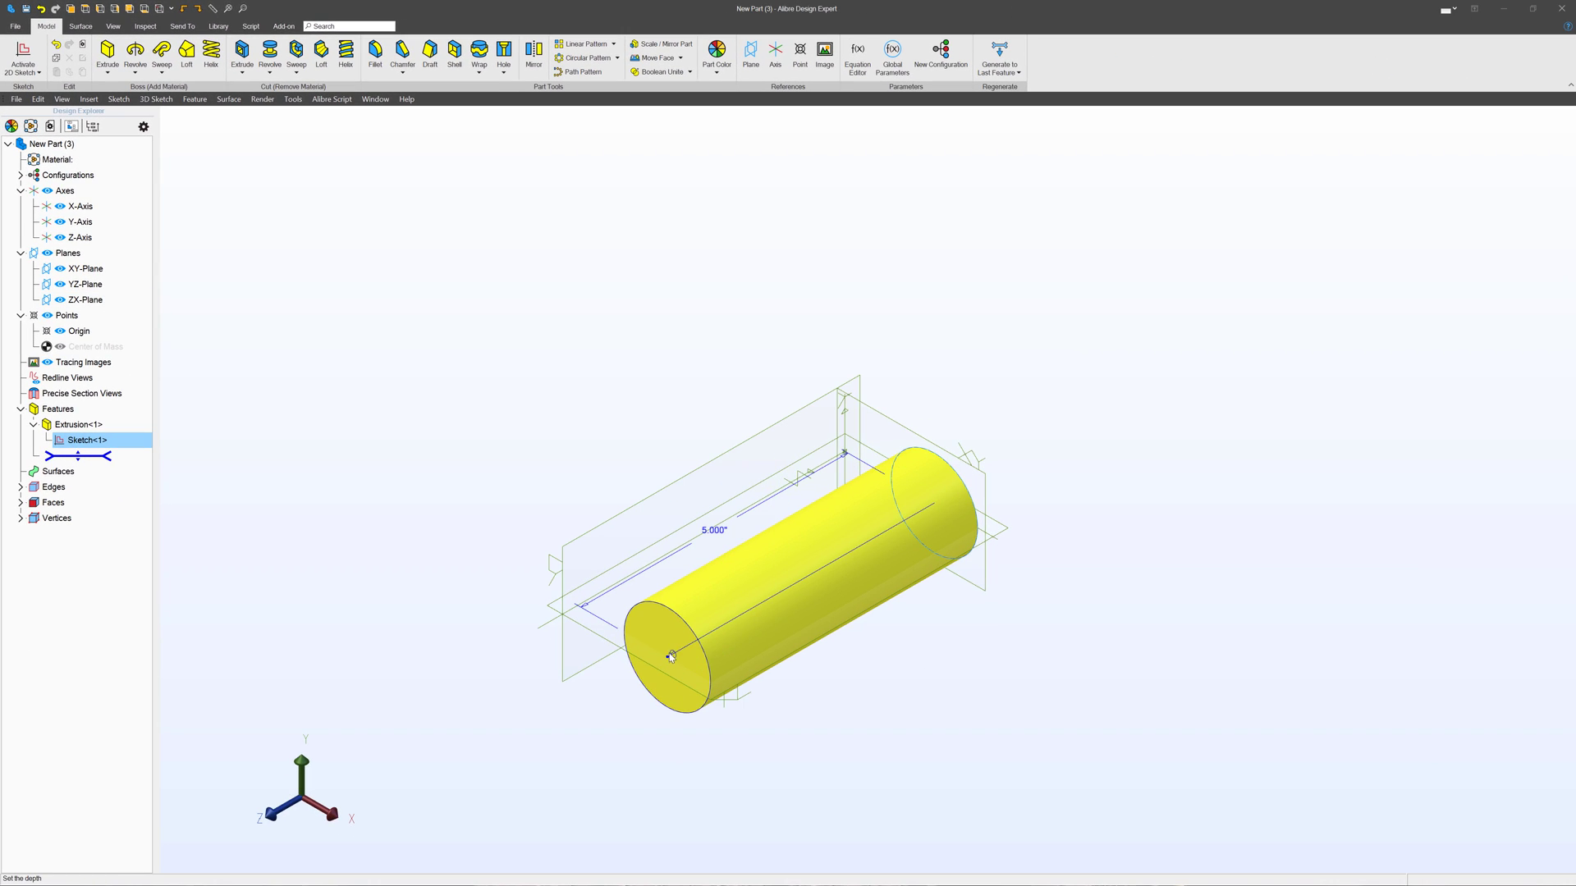
- Make the extrusion a 5.300"-deep cone with a 5° inward draft
mouse_move(671, 656)
left_mouse_down()
mouse_move(668, 637)
mouse_move(929, 496)
mouse_move(759, 611)
mouse_move(648, 636)
left_mouse_up()
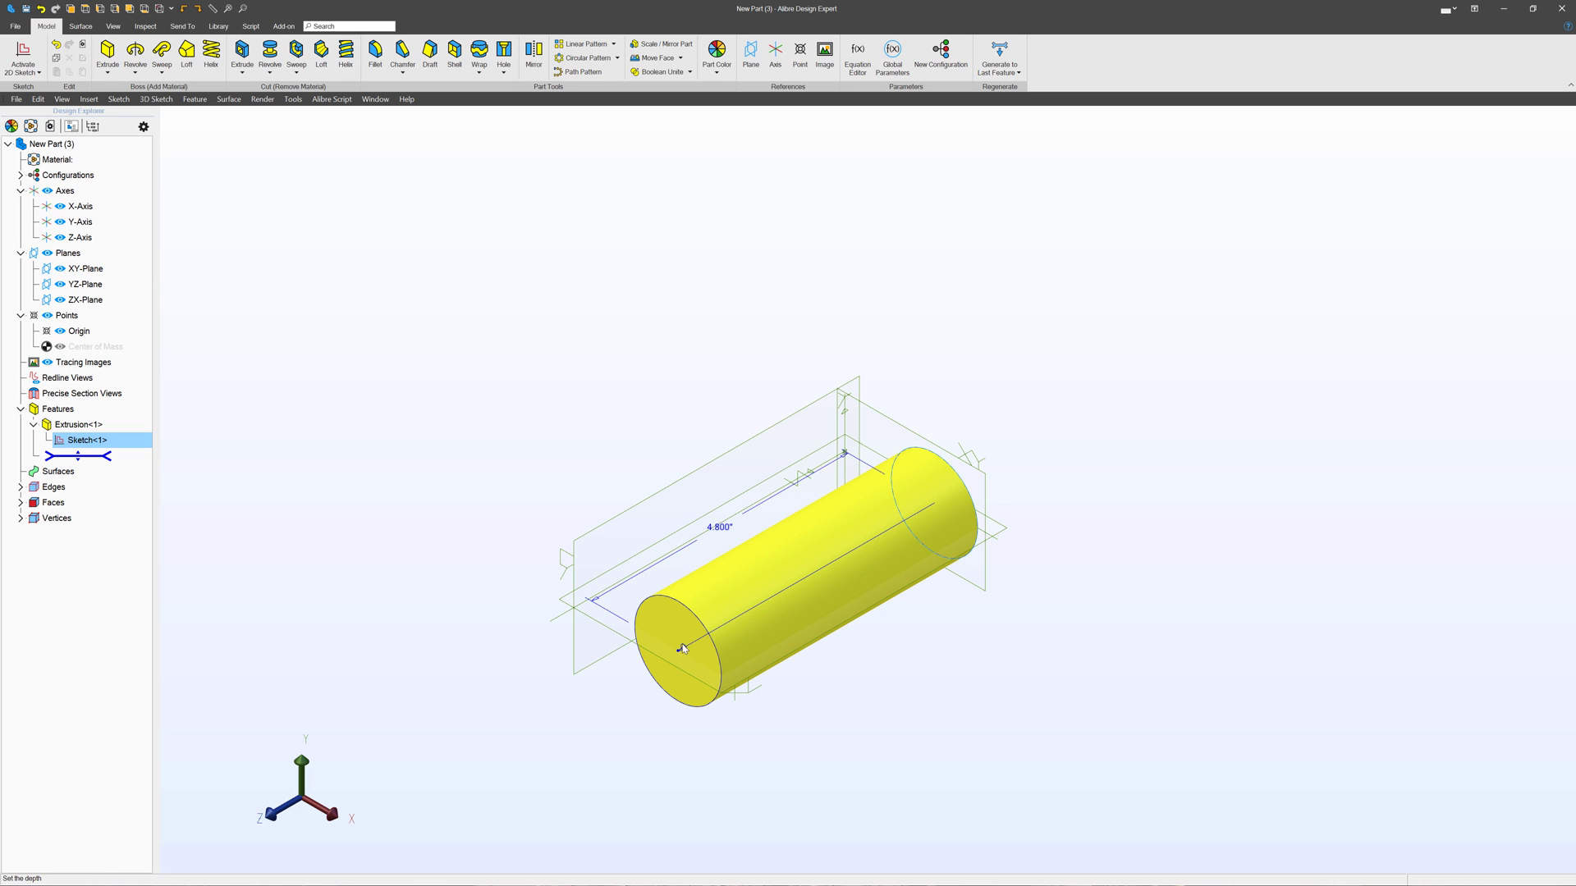
left_click_drag(677, 648, 741, 614)
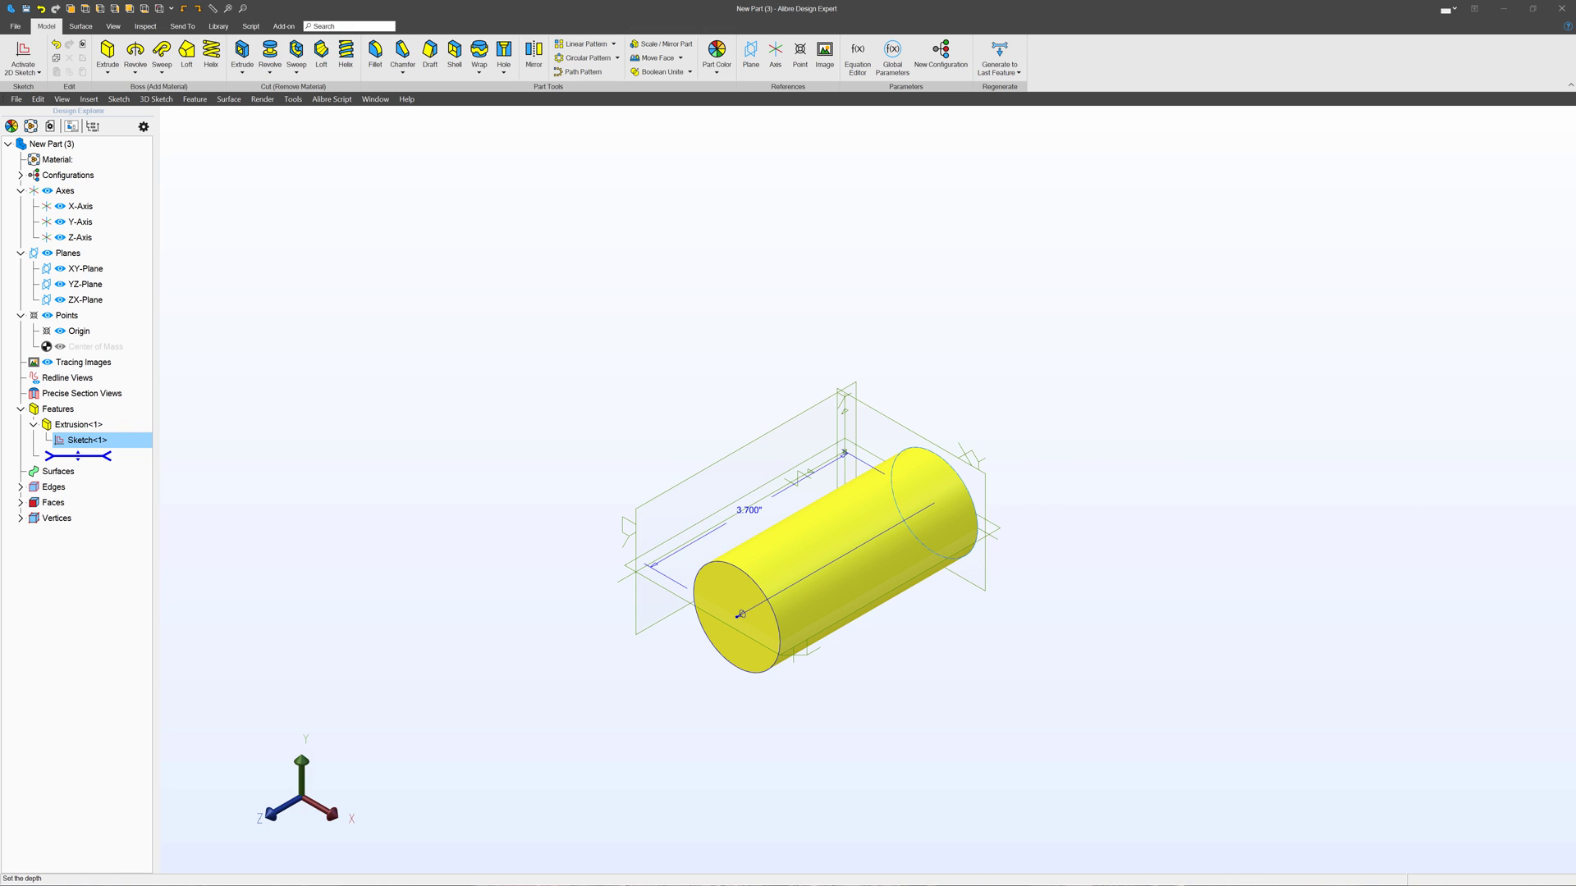
left_click(741, 613)
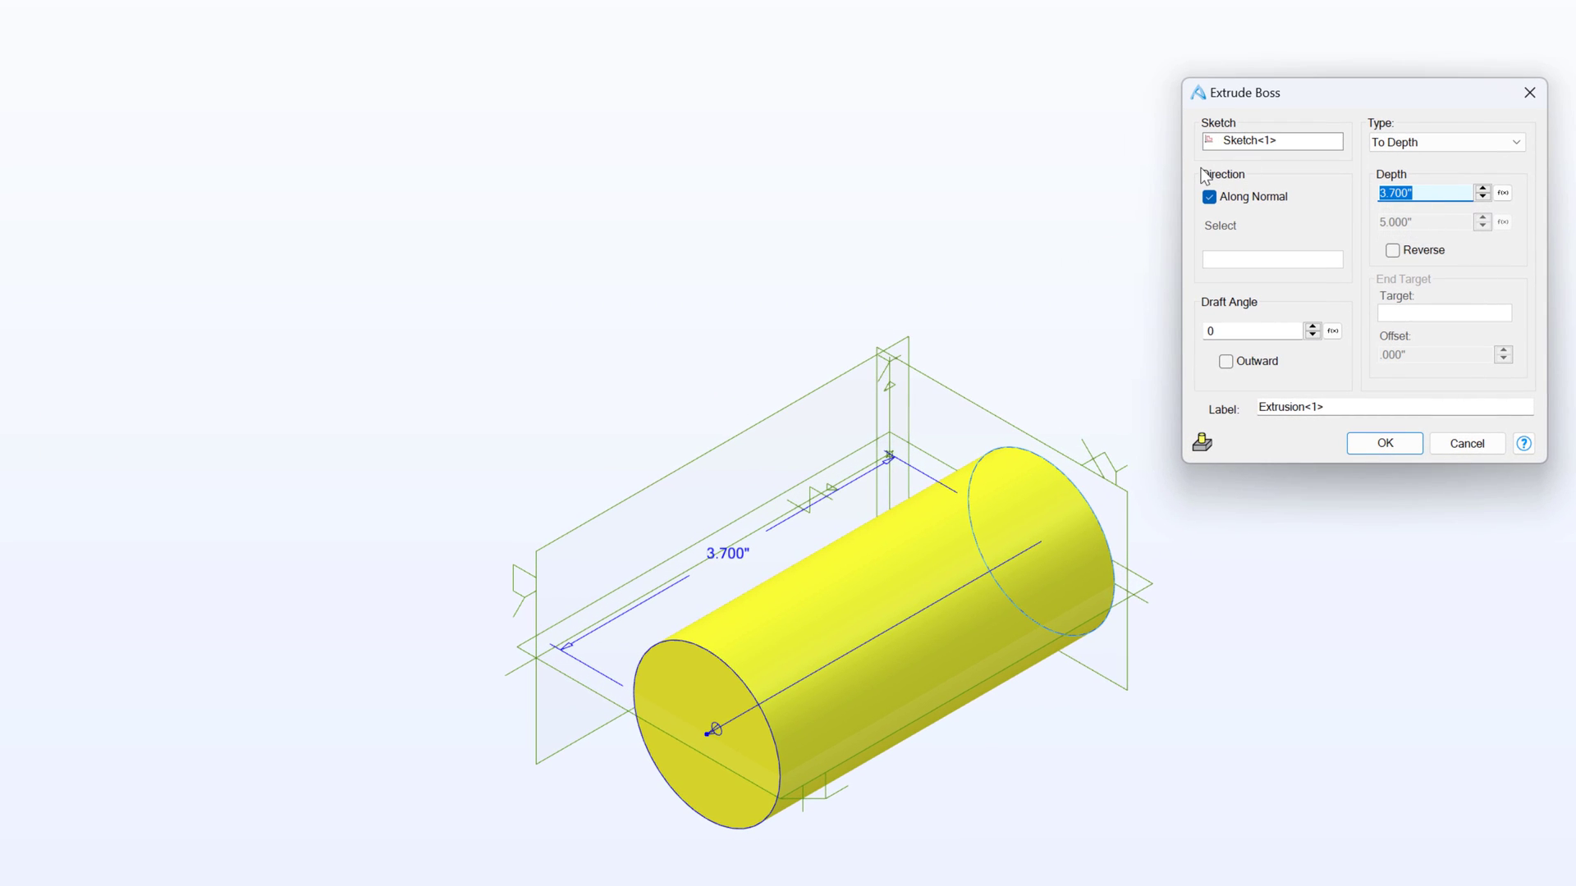
type("5.3")
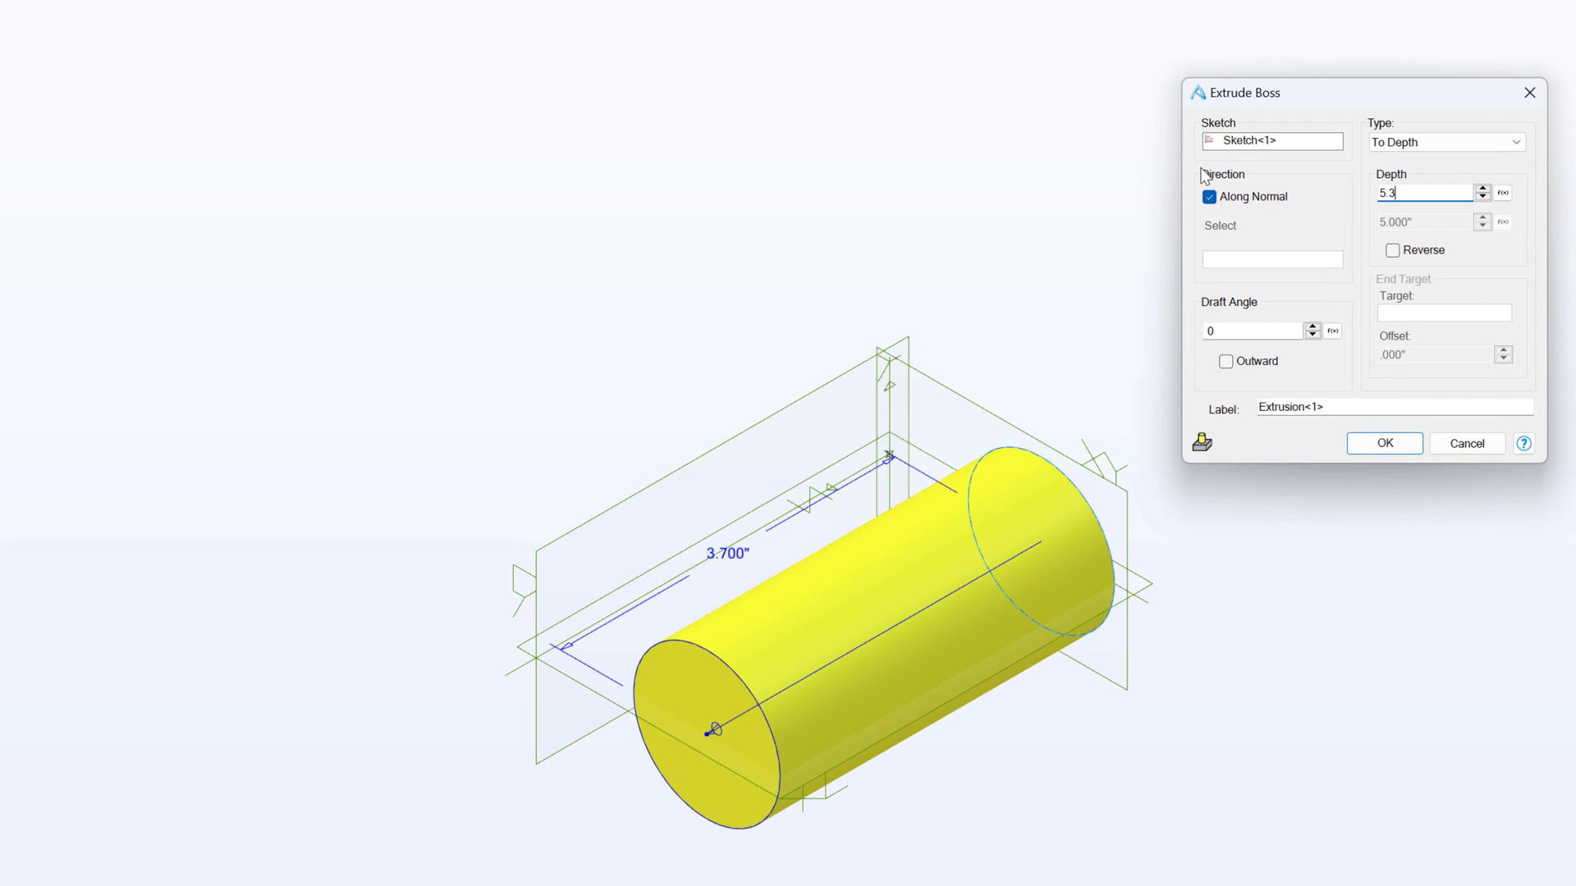
left_click(1268, 333)
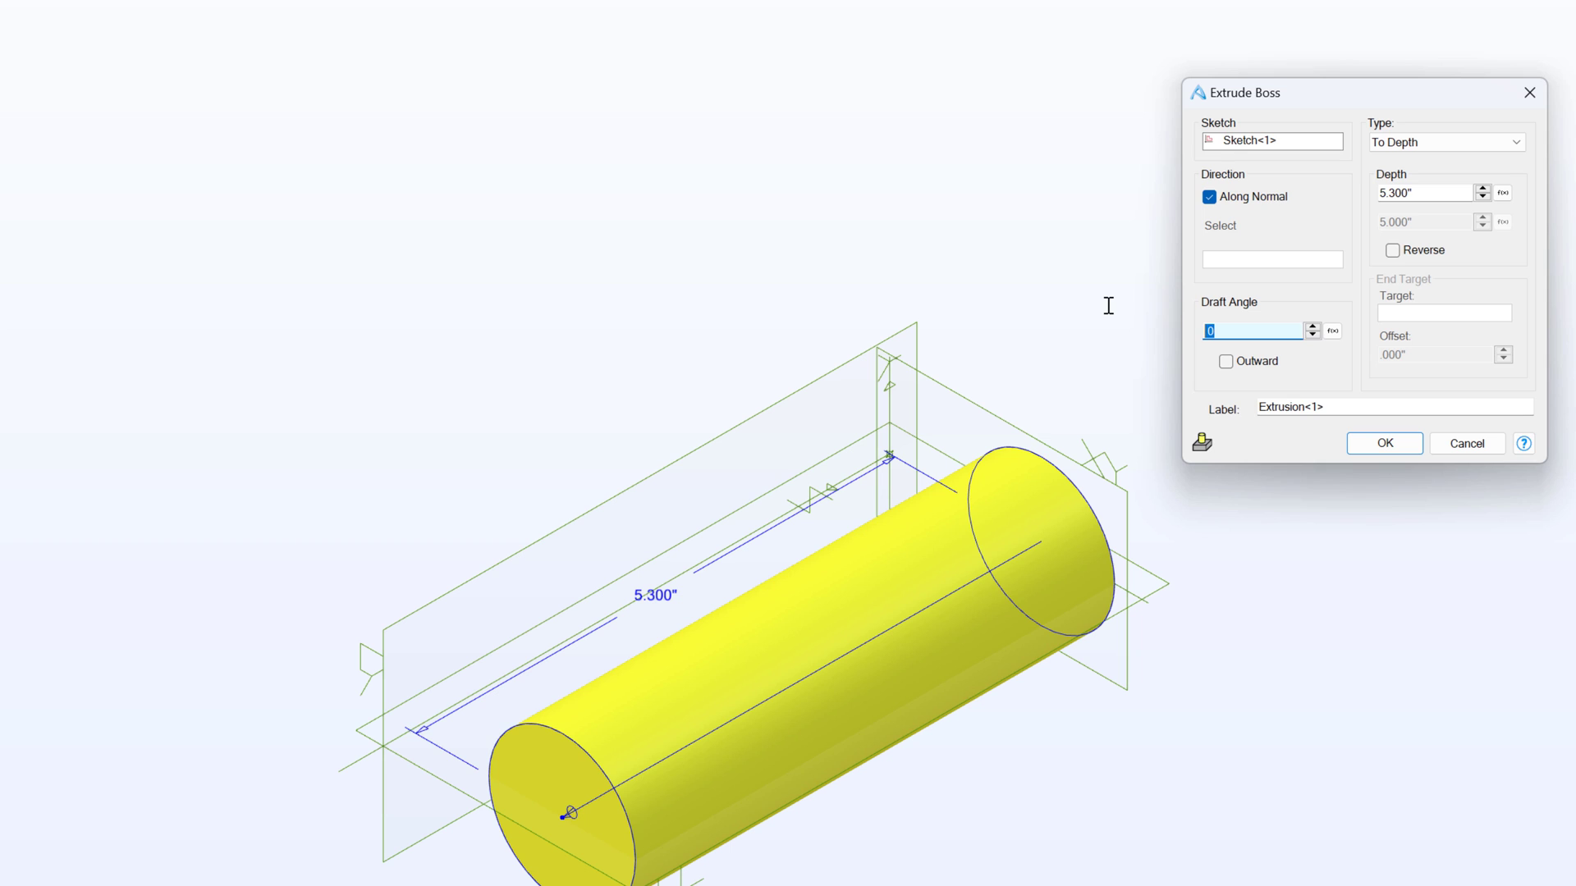
type("5")
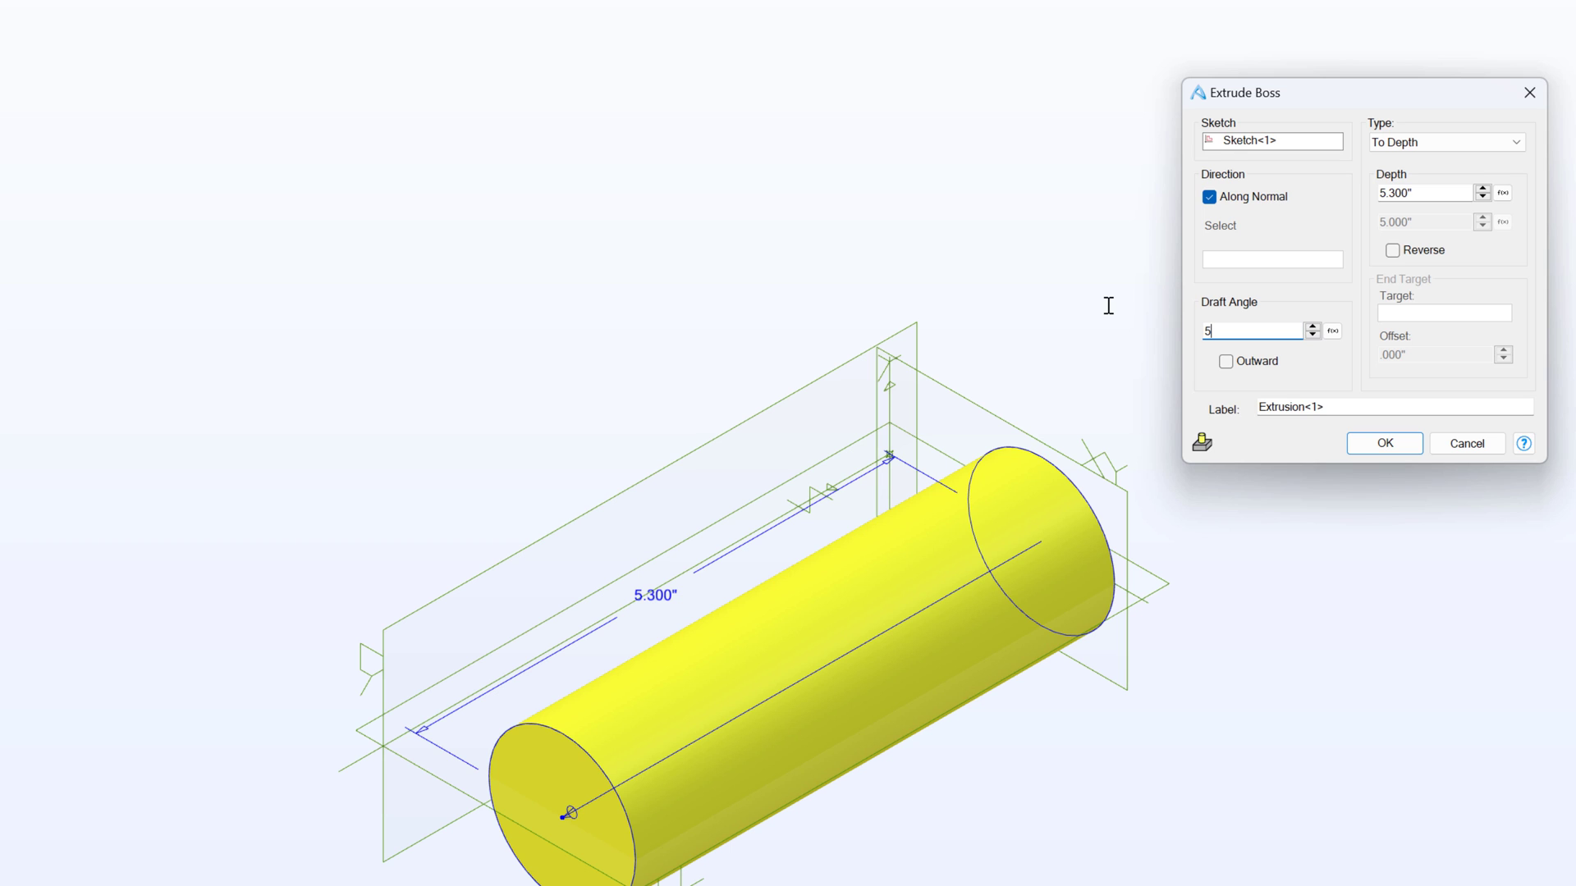
left_click(1427, 194)
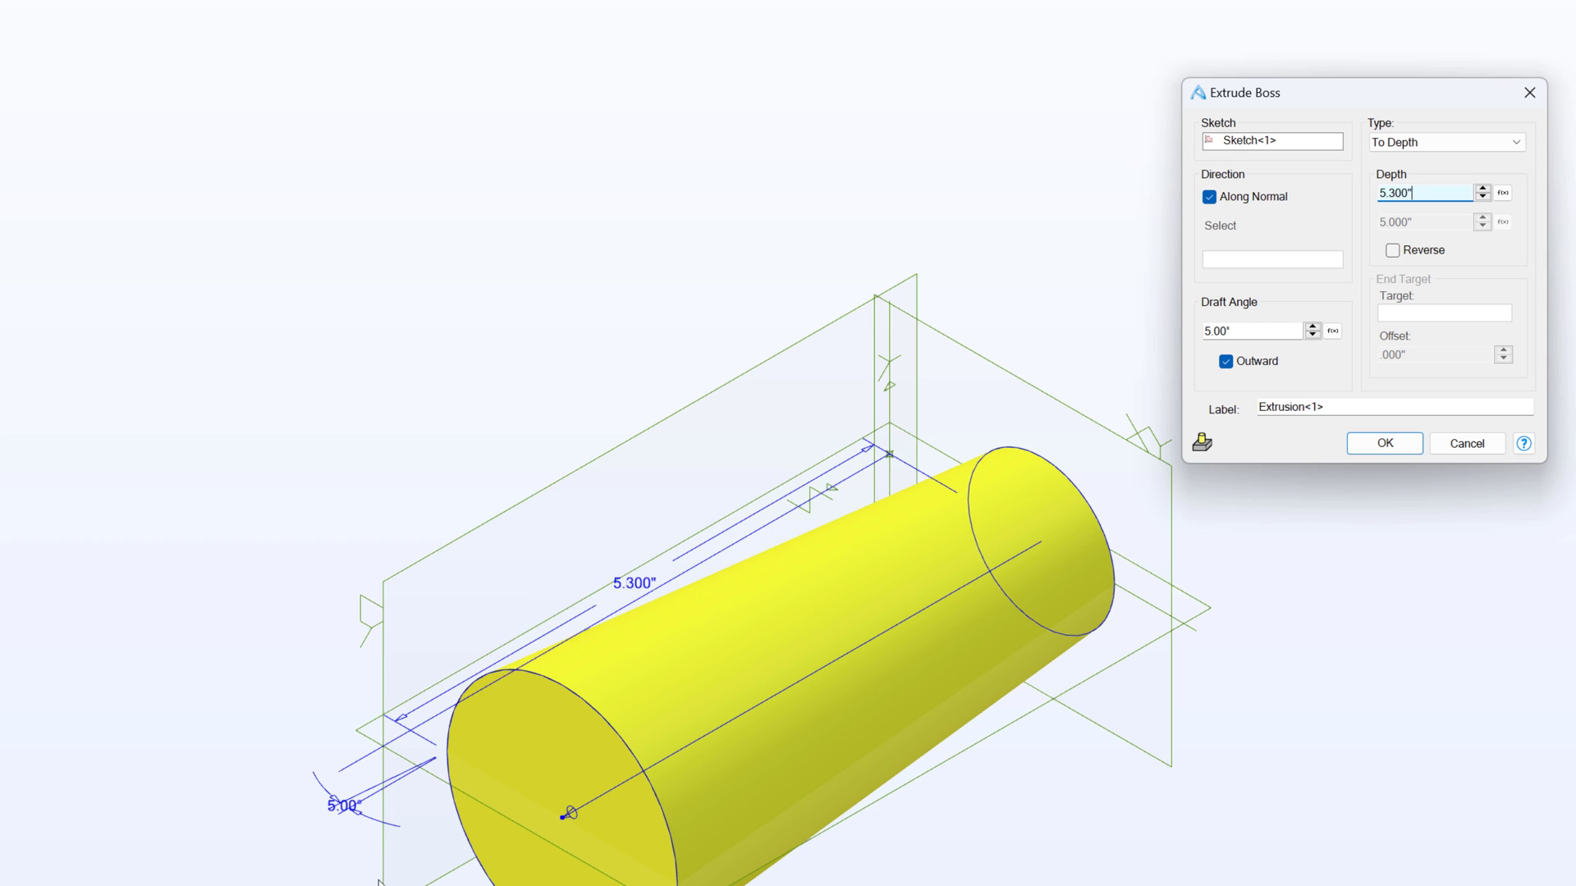
left_click(1226, 362)
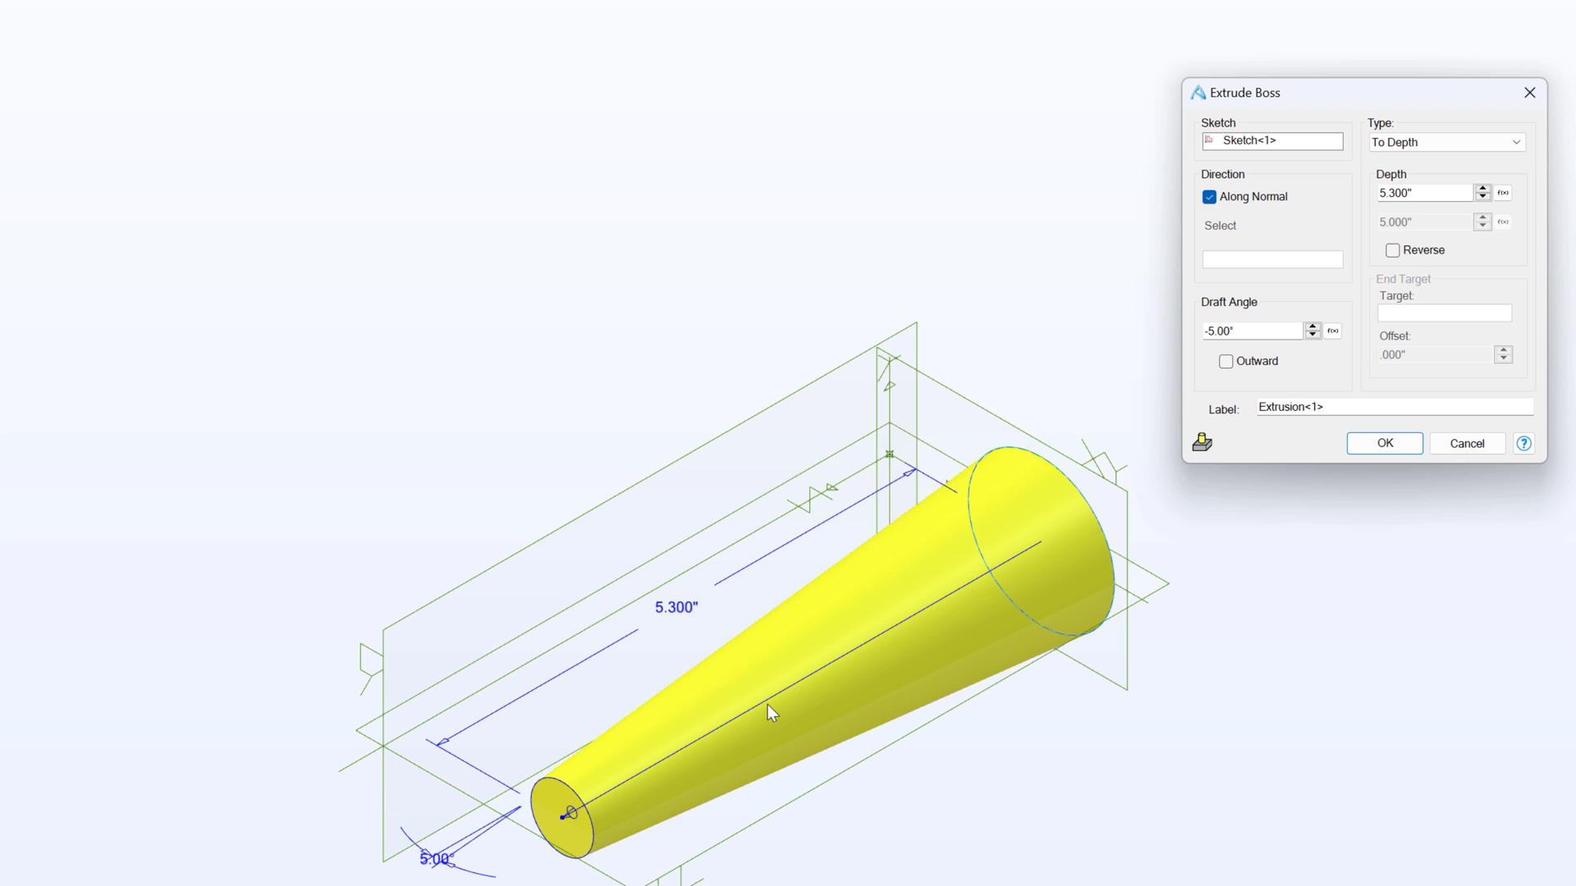
left_click(1405, 444)
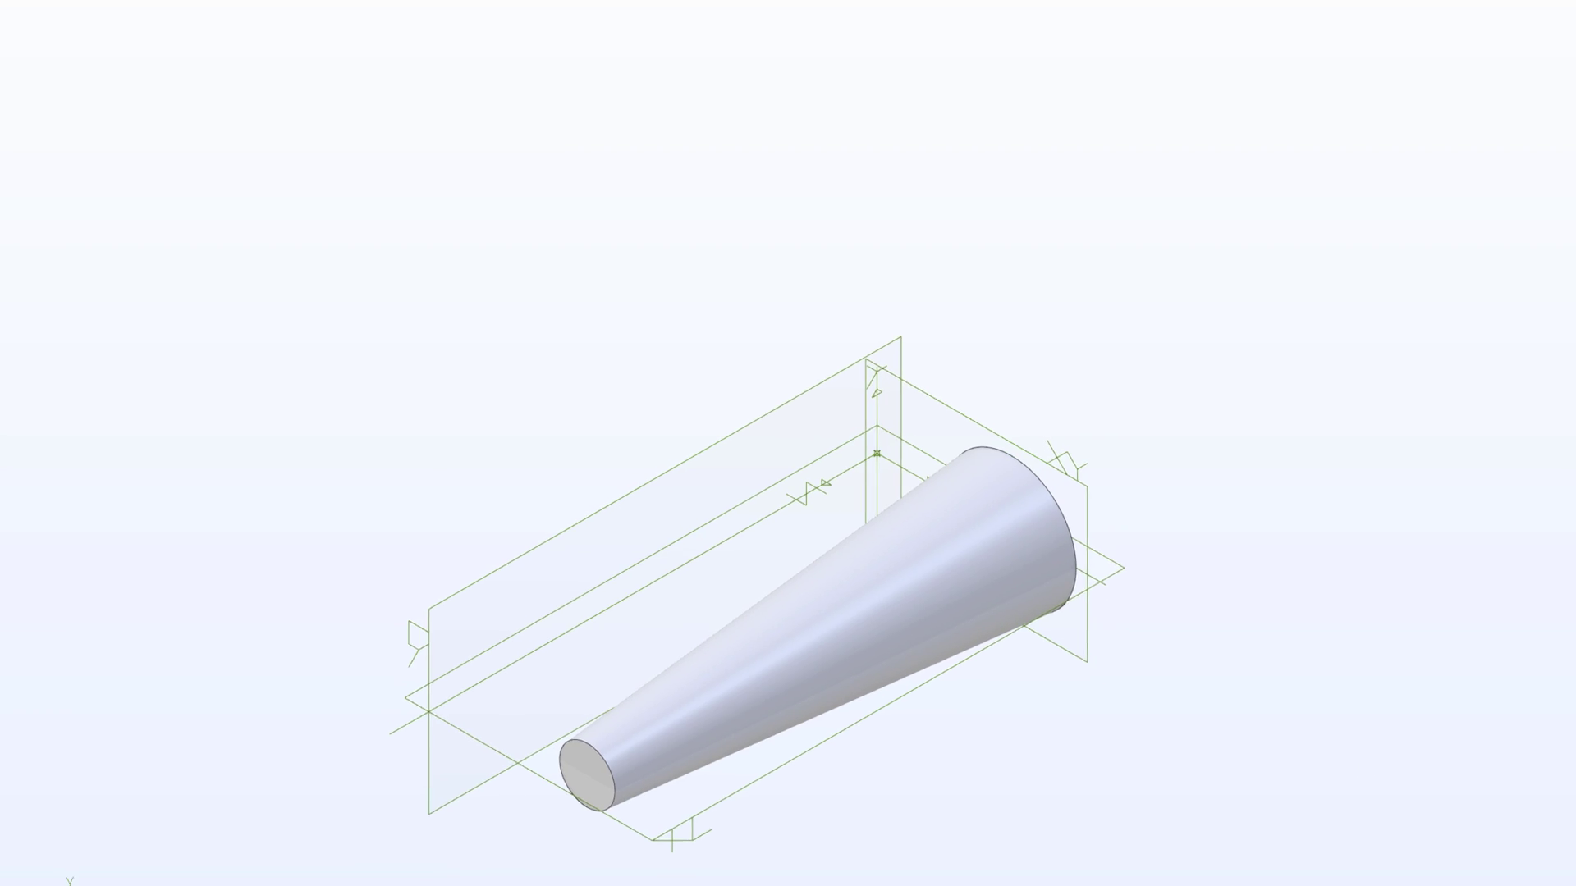
- Open the extrusion's circle sketch for editing from the design tree
right_click(74, 426)
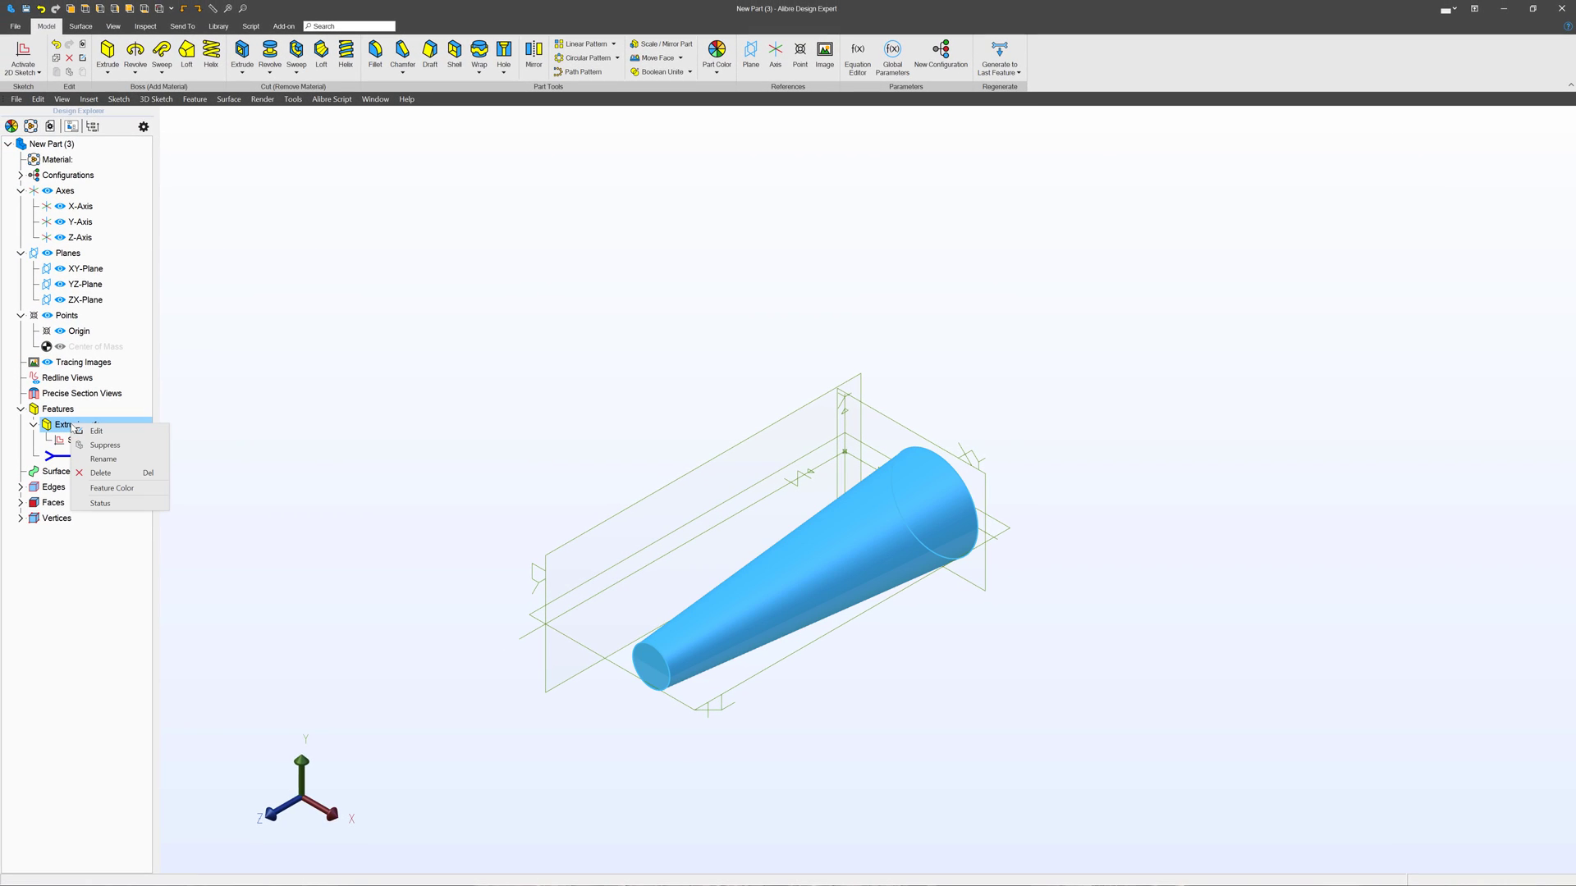
left_click(213, 413)
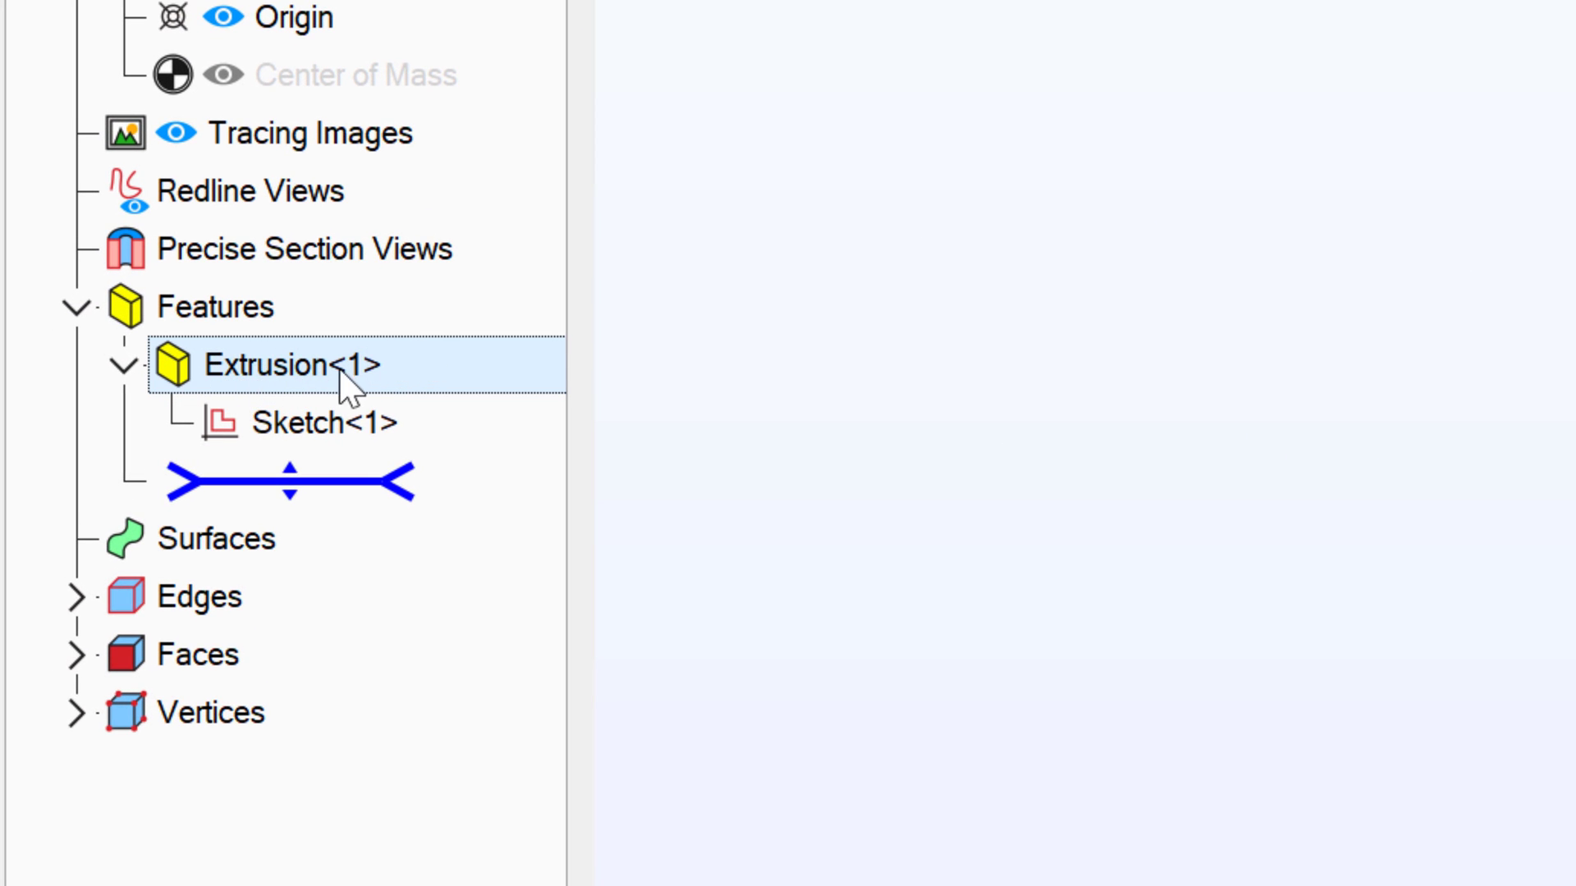
left_click(275, 430)
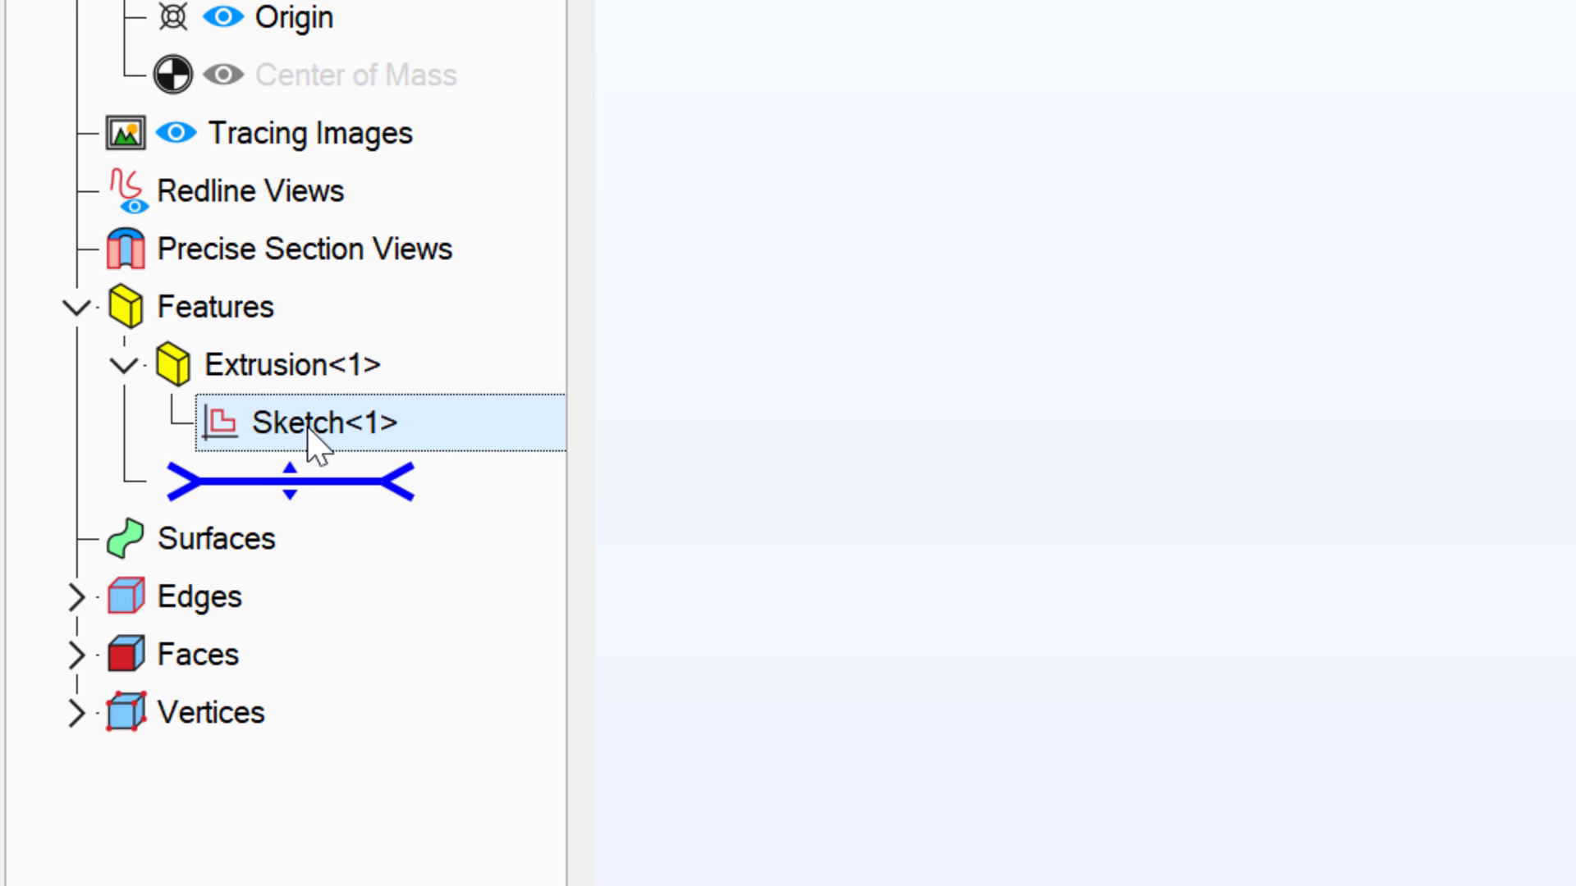
right_click(307, 426)
left_click(432, 456)
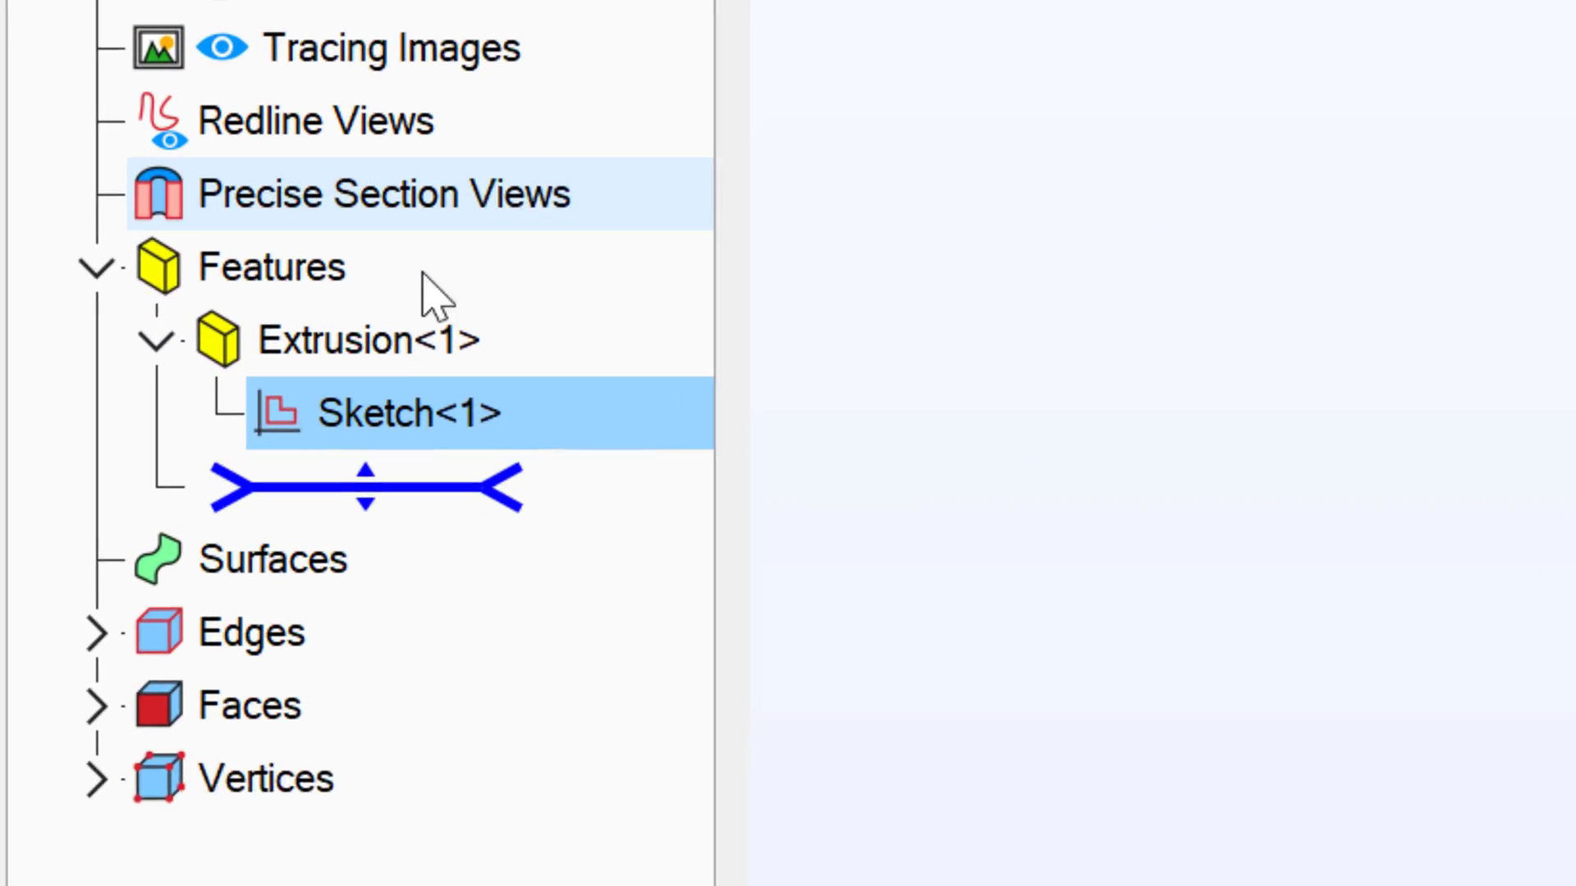
- Reopen the extrusion and set its depth to 5.4 with a -5° draft
right_click(444, 339)
left_click(632, 377)
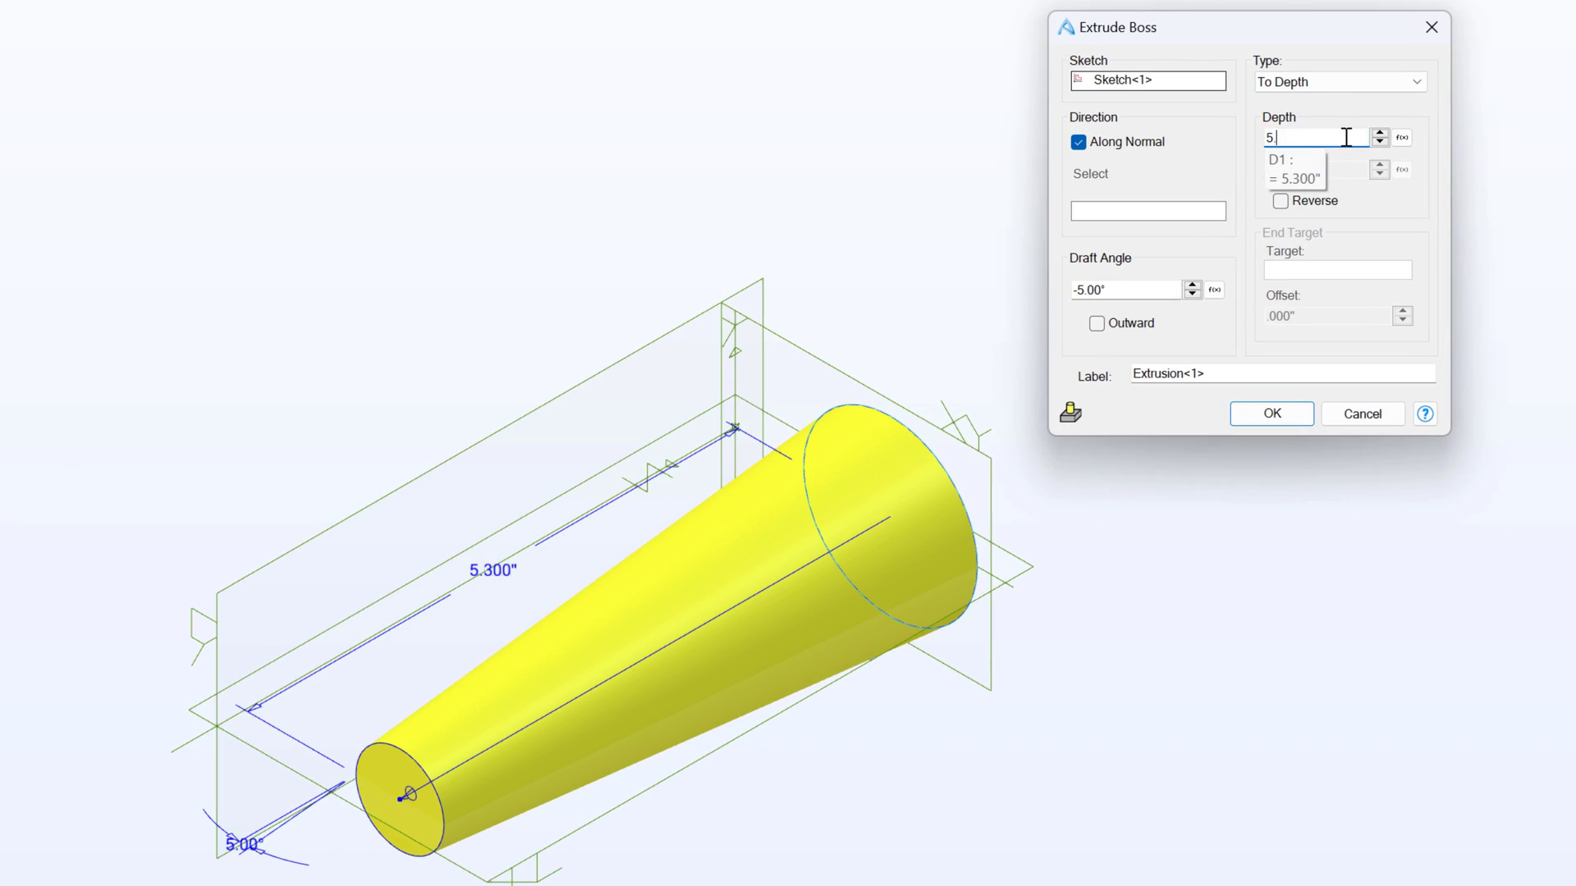
type("4")
key("Return")
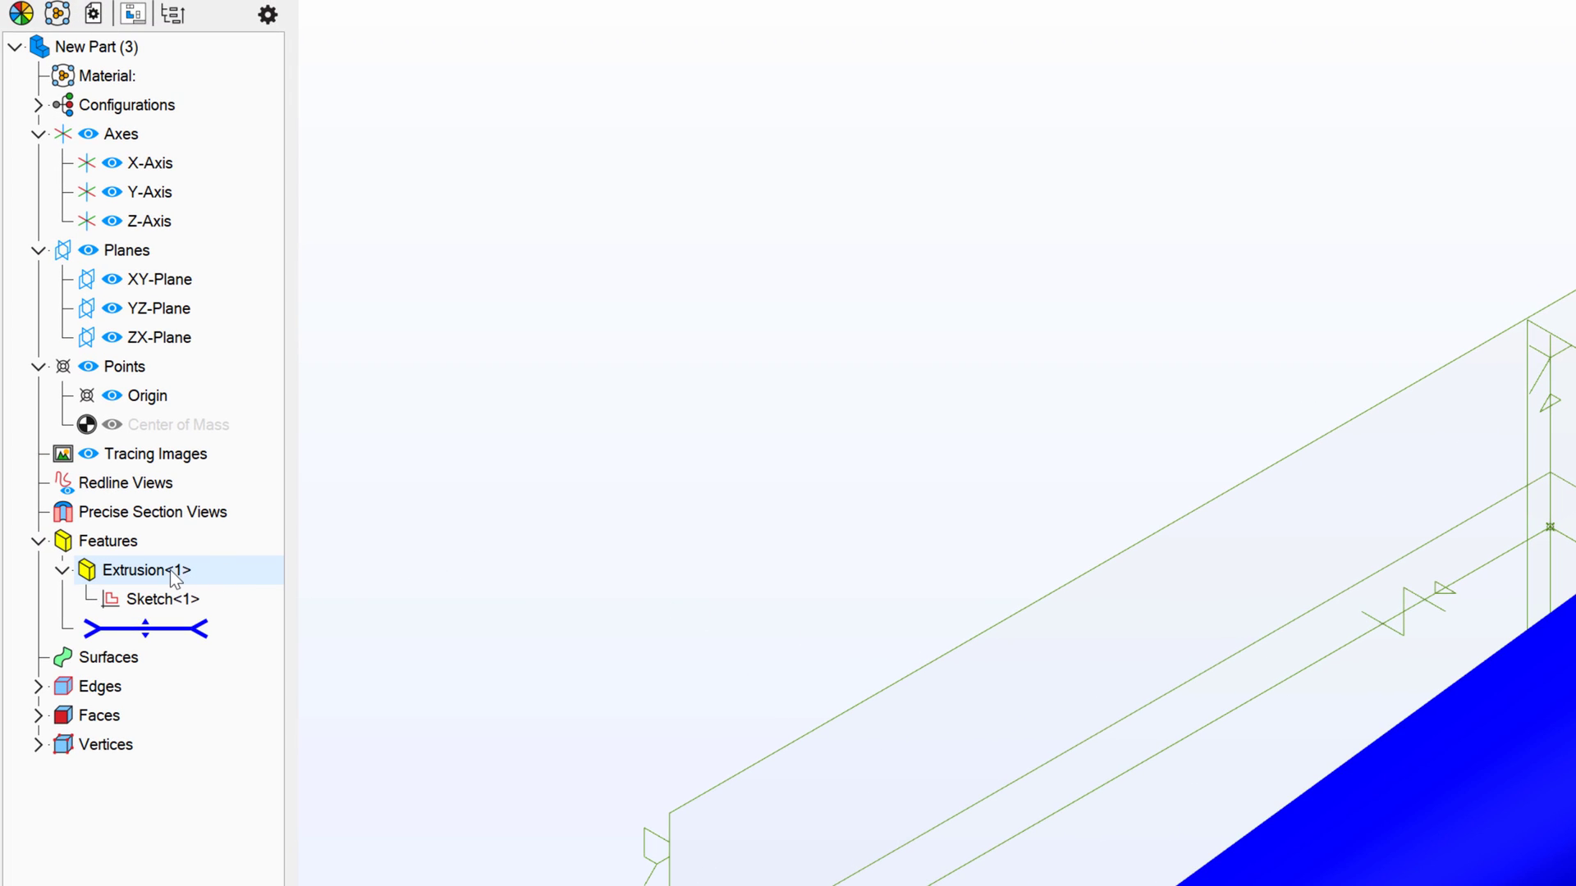
- Delete Extrusion<1> so only the circle sketch remains, orbiting the view to check
right_click(169, 569)
left_click(215, 664)
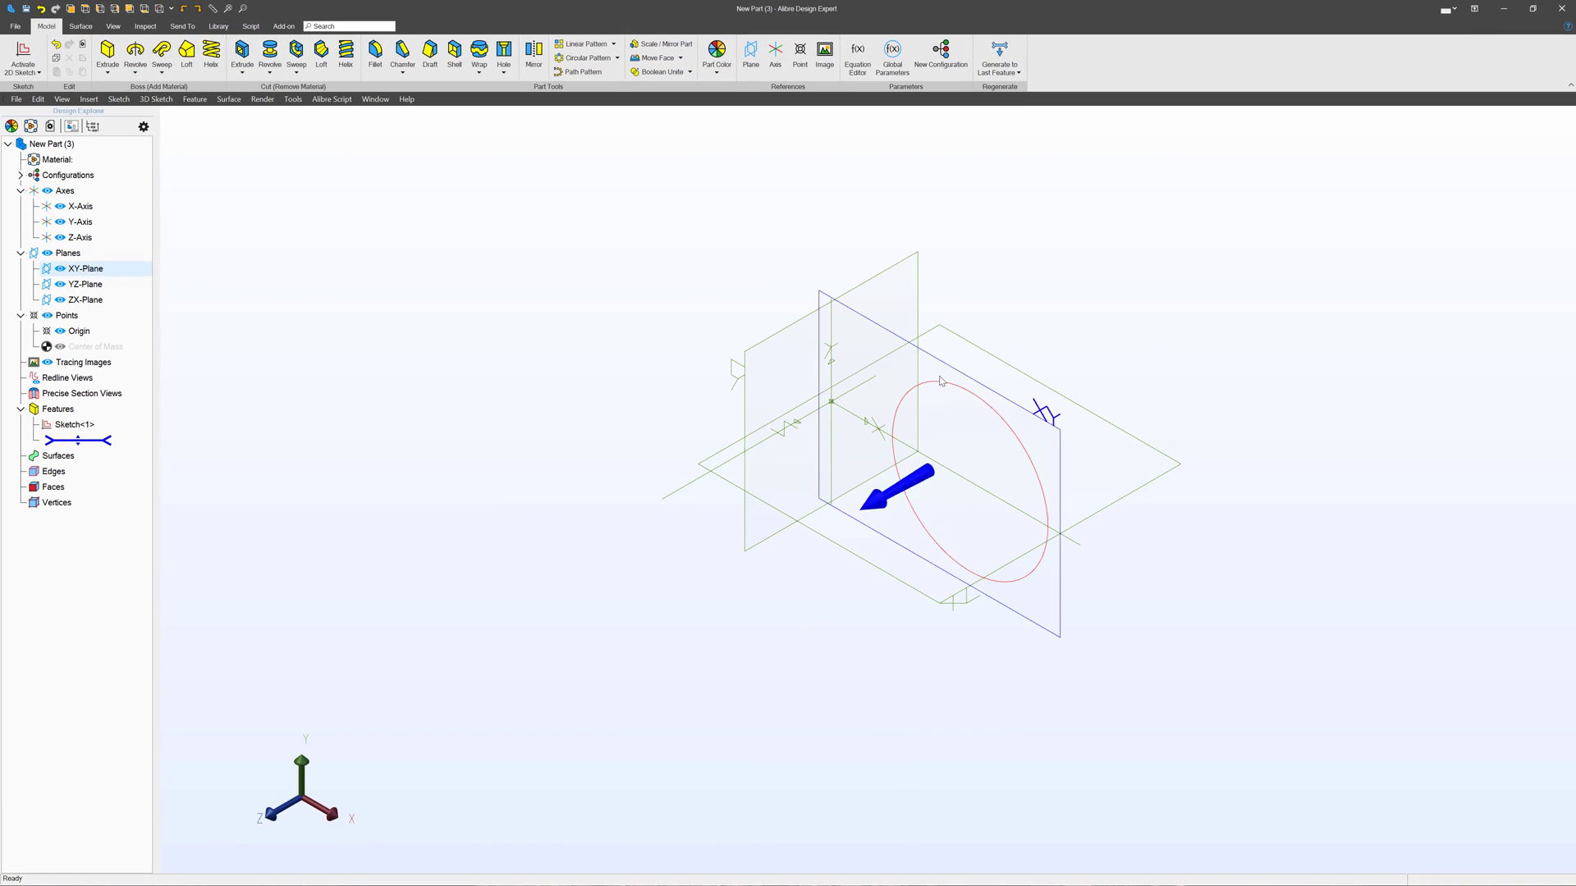
middle_click_drag(876, 564, 928, 550)
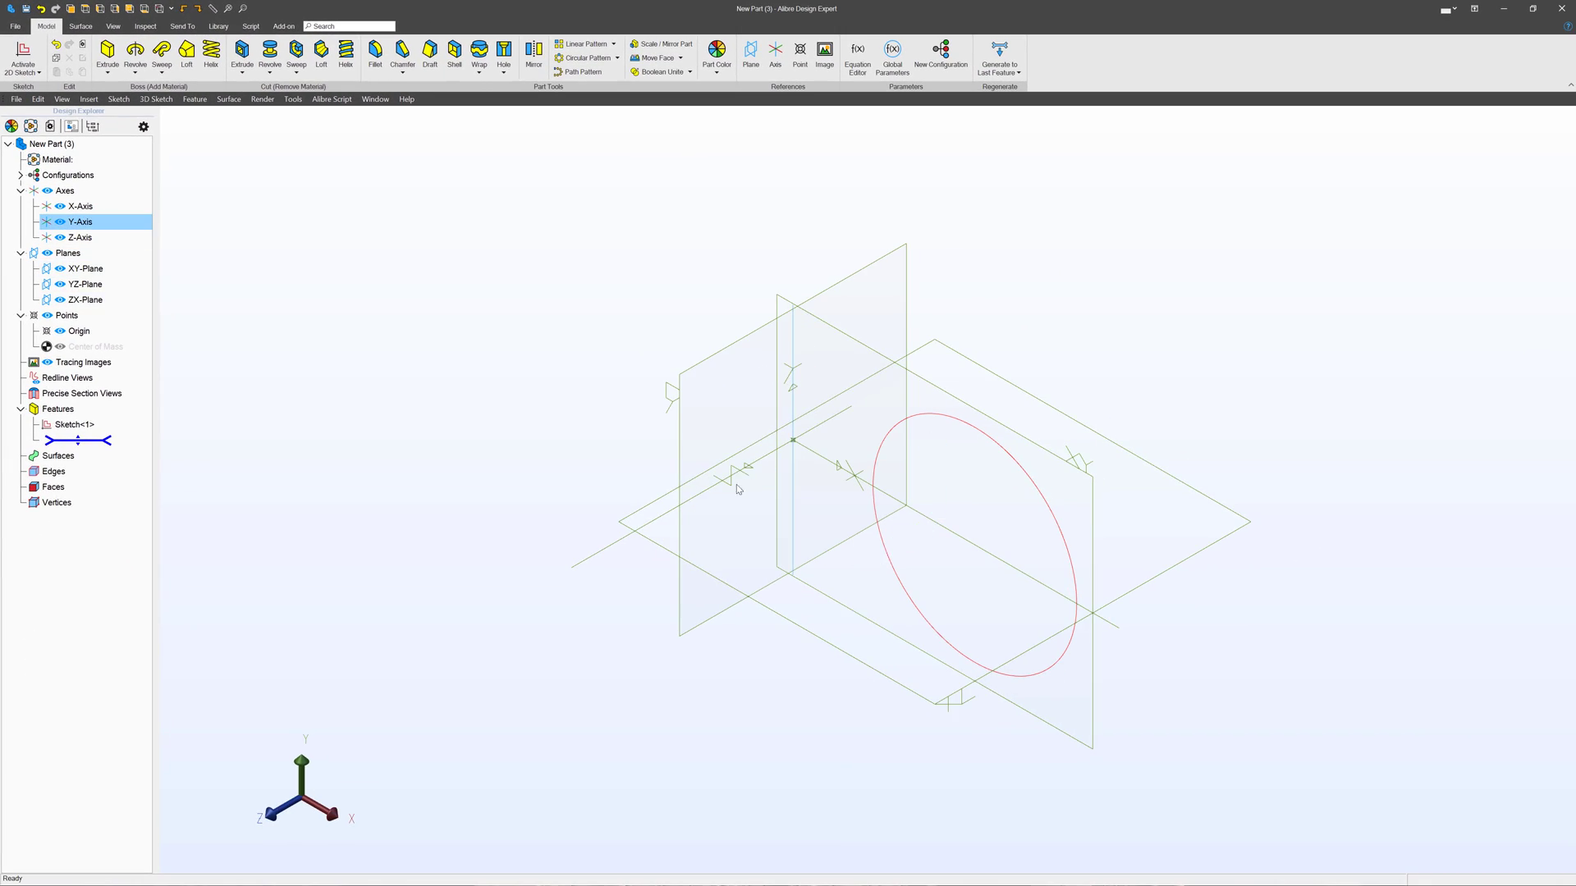
left_click(714, 485)
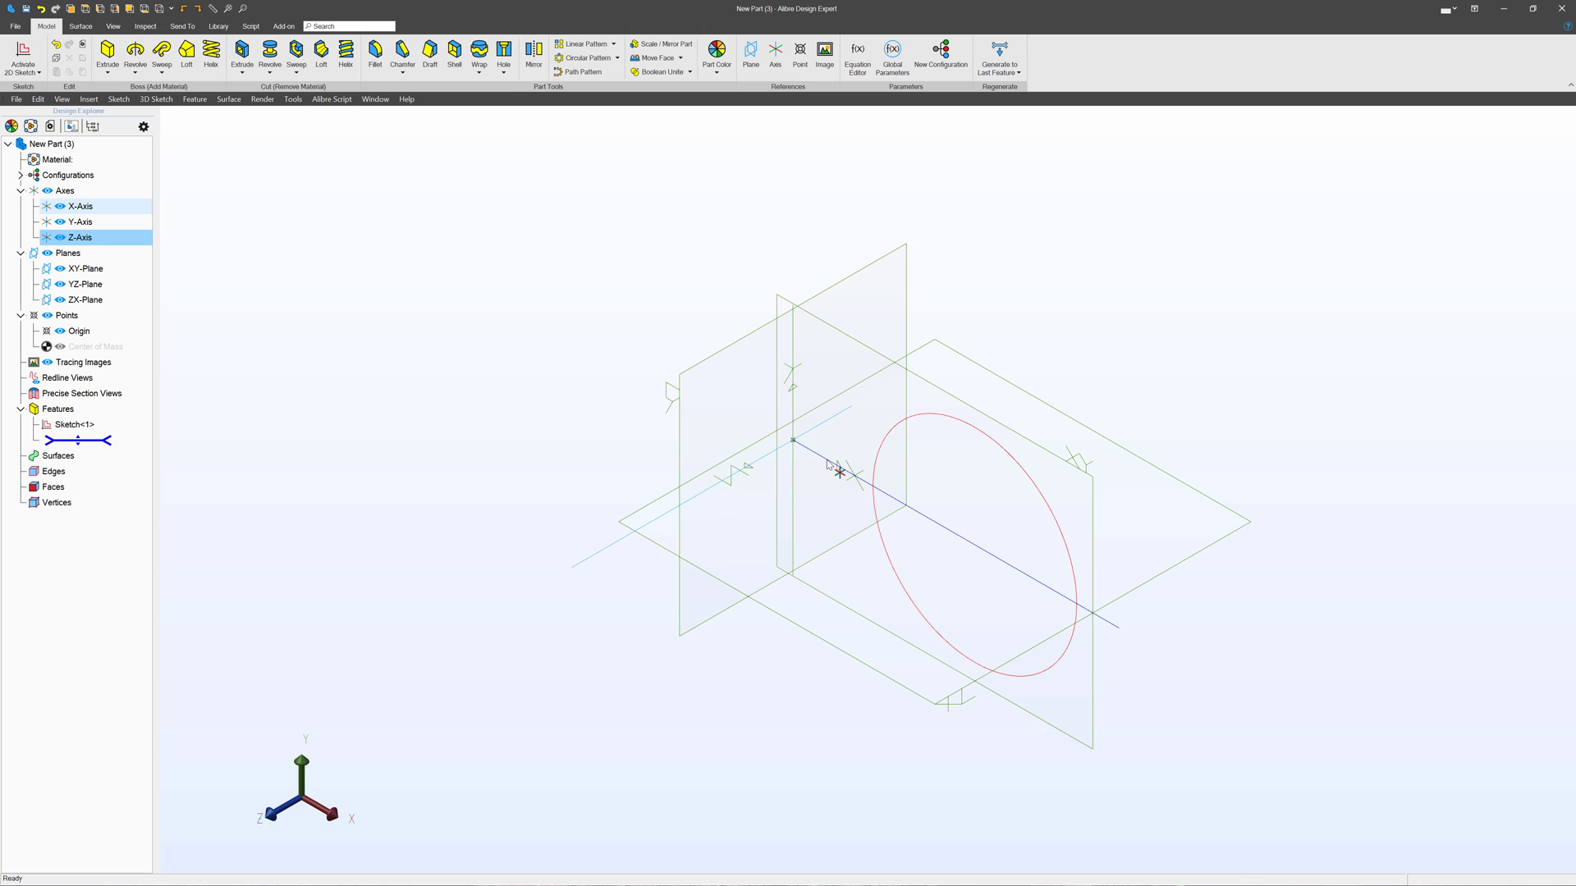
key("Escape")
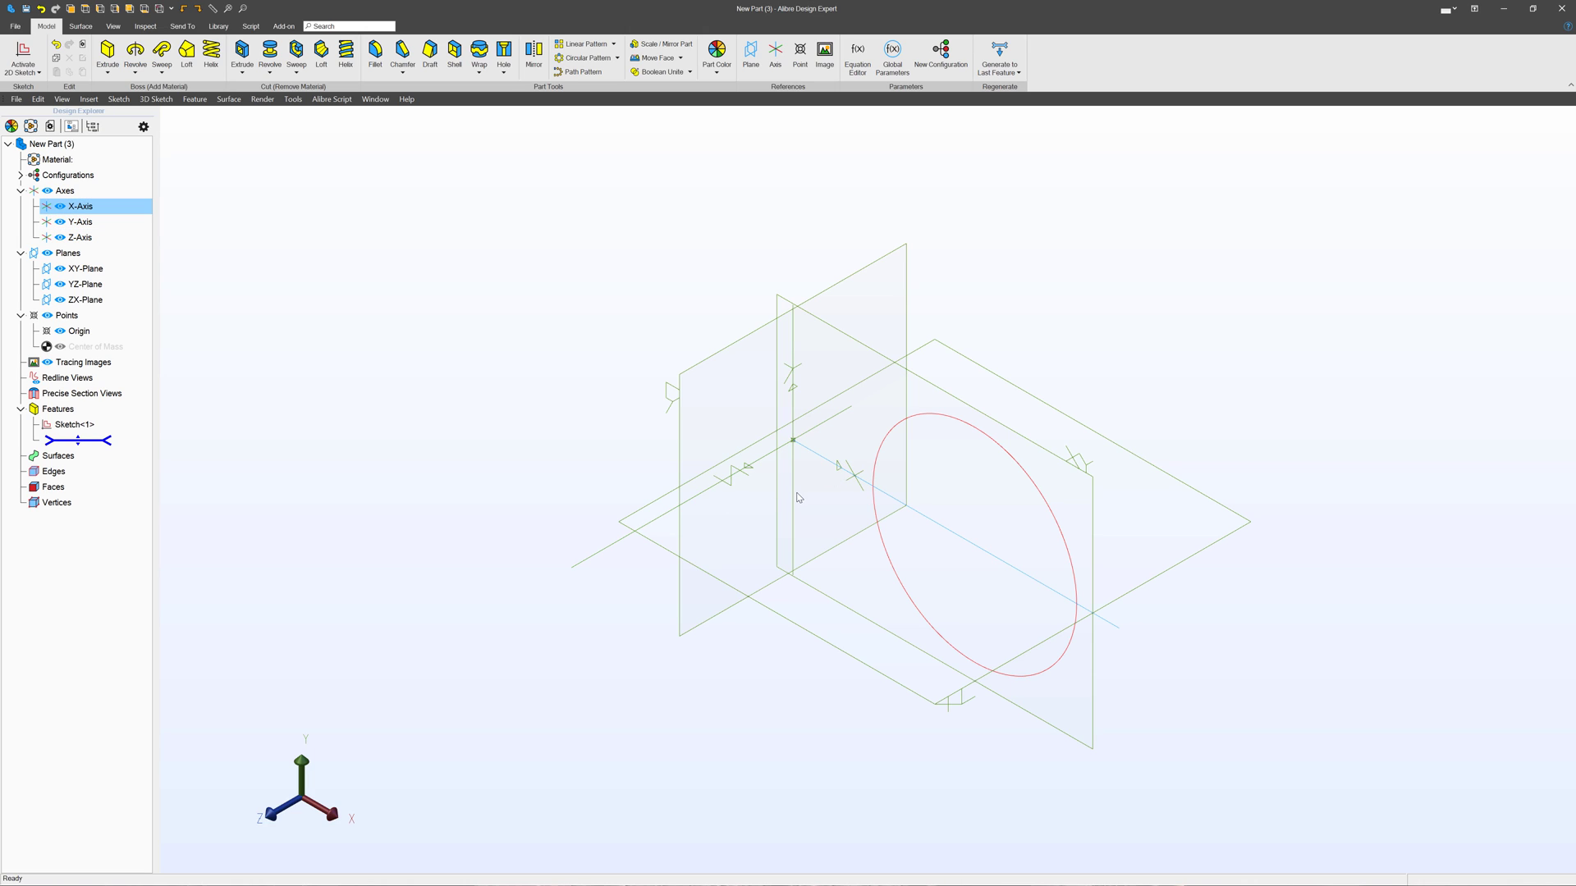
- Start a revolve of Sketch<1> about the Y-Axis, previewing a 137° angle
left_click(147, 56)
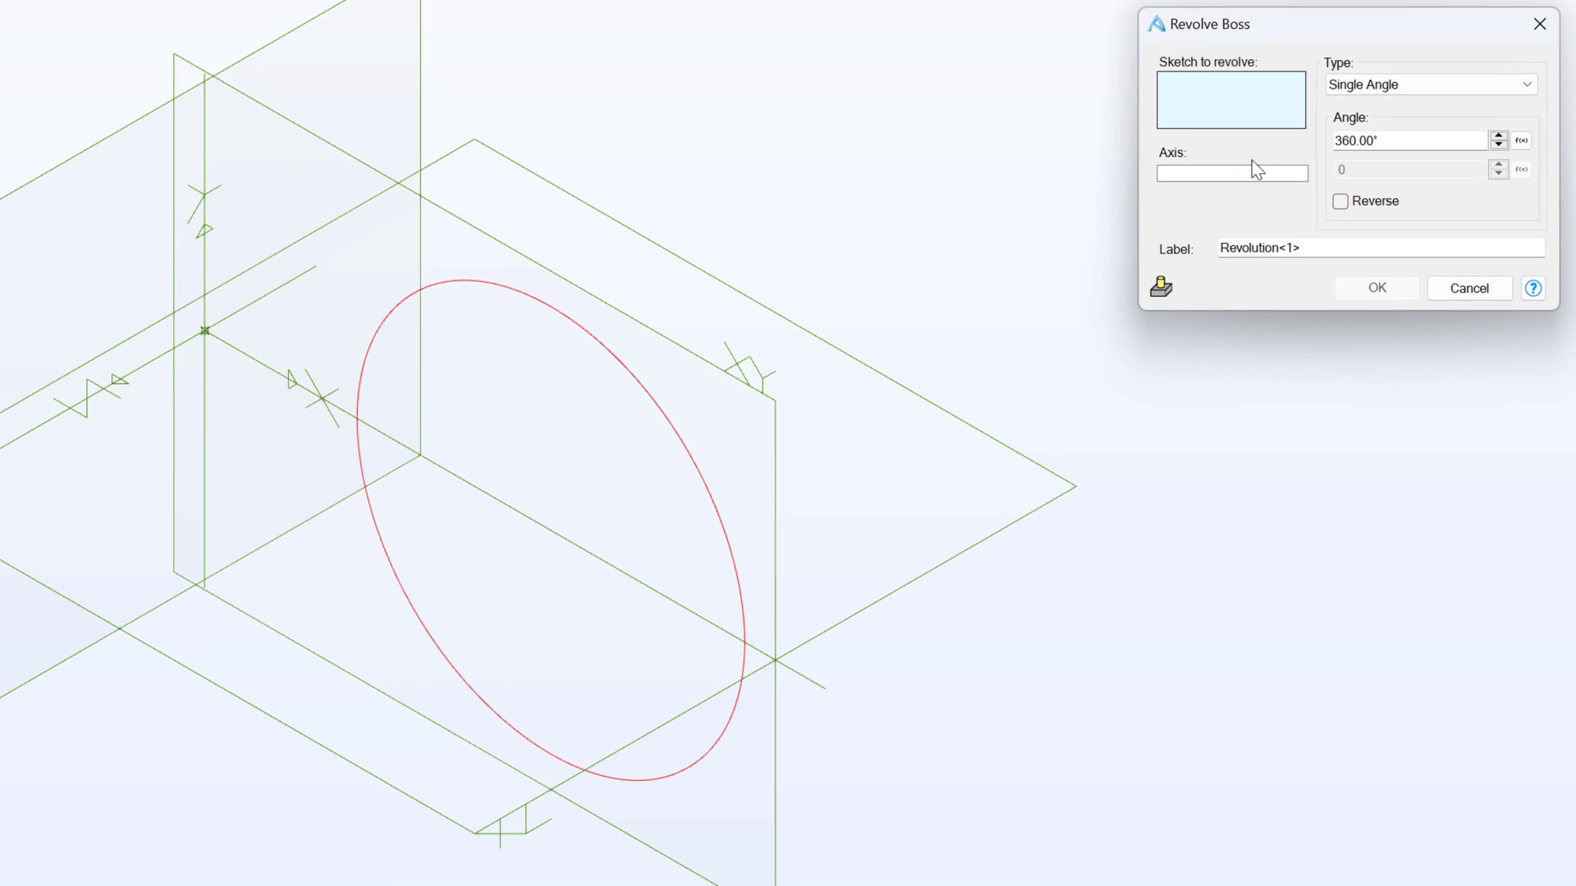
left_click(1252, 173)
left_click(206, 125)
left_click(558, 312)
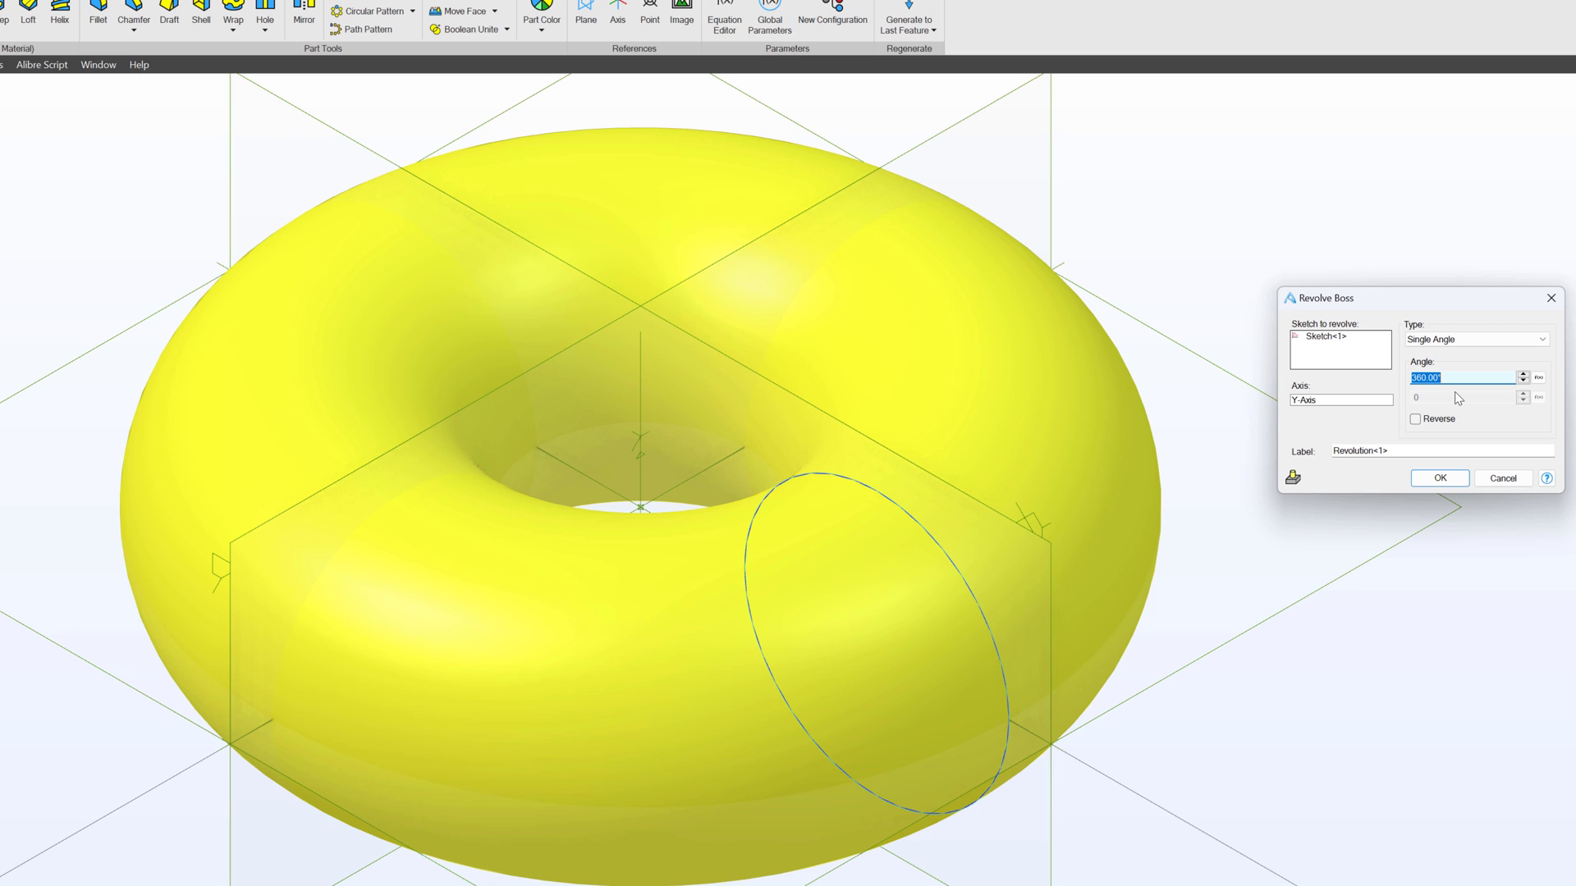
type("45")
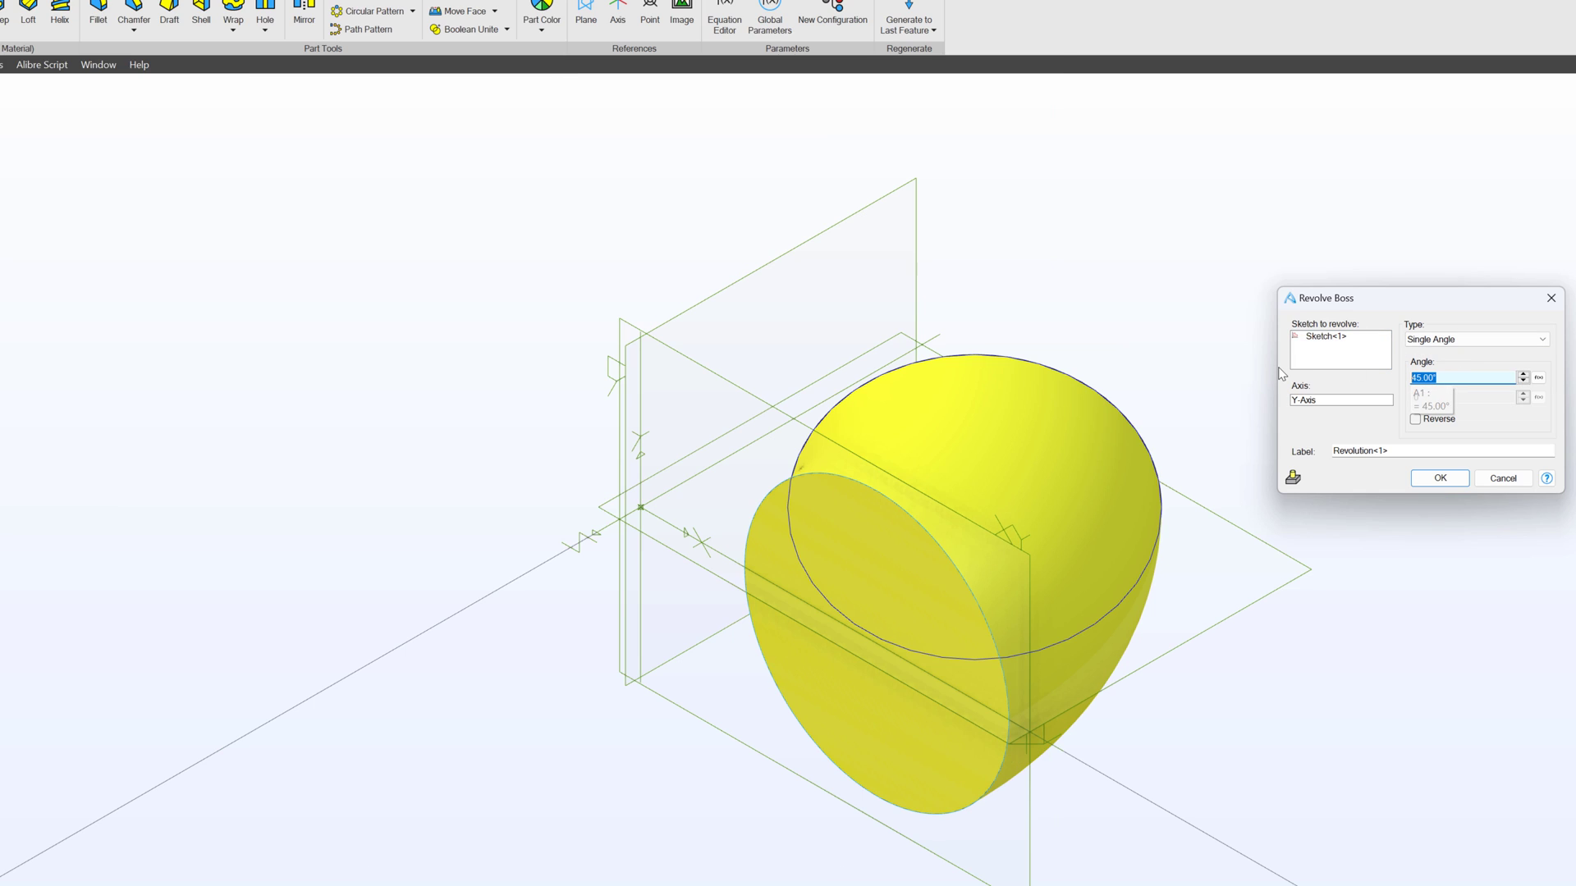
type("137")
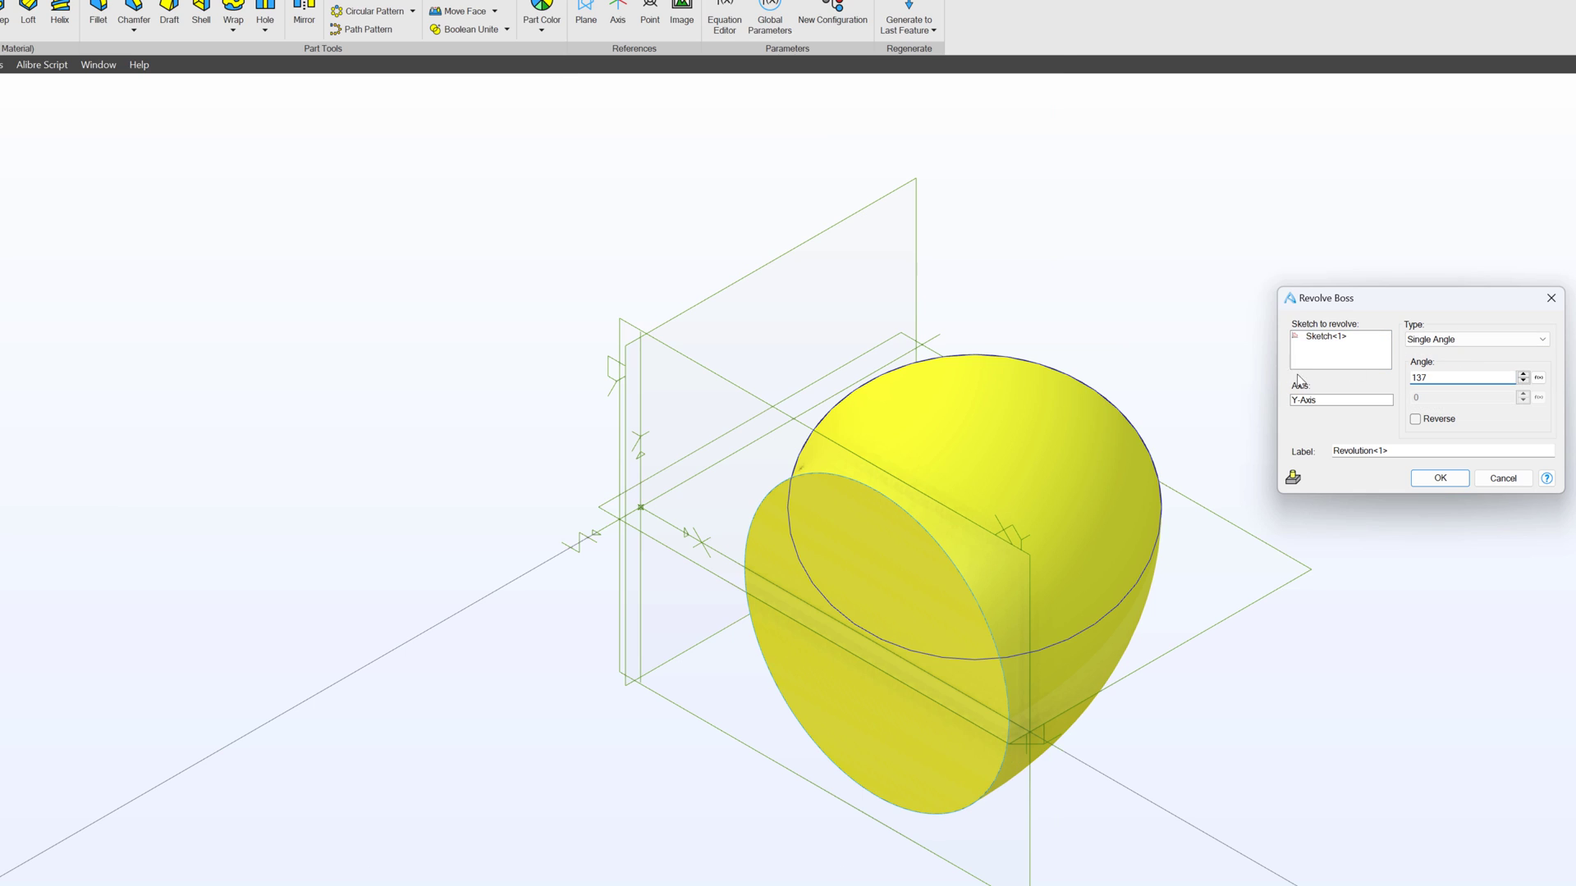
left_click(1333, 359)
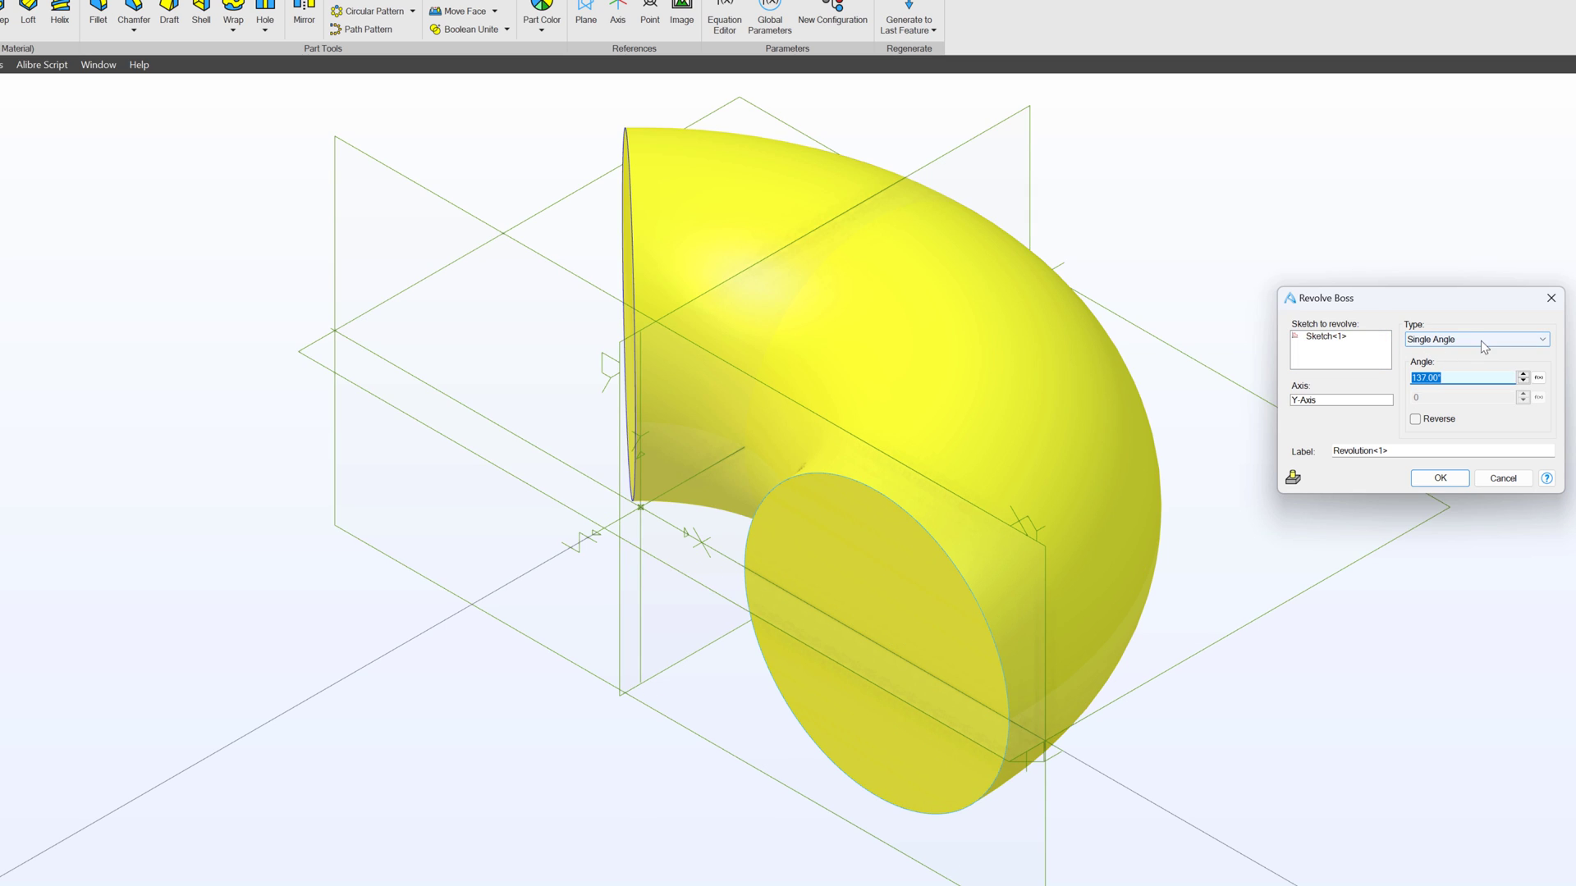
- Switch the revolve to Dual Angle with 100° and 5°
left_click(1481, 341)
left_click(1462, 365)
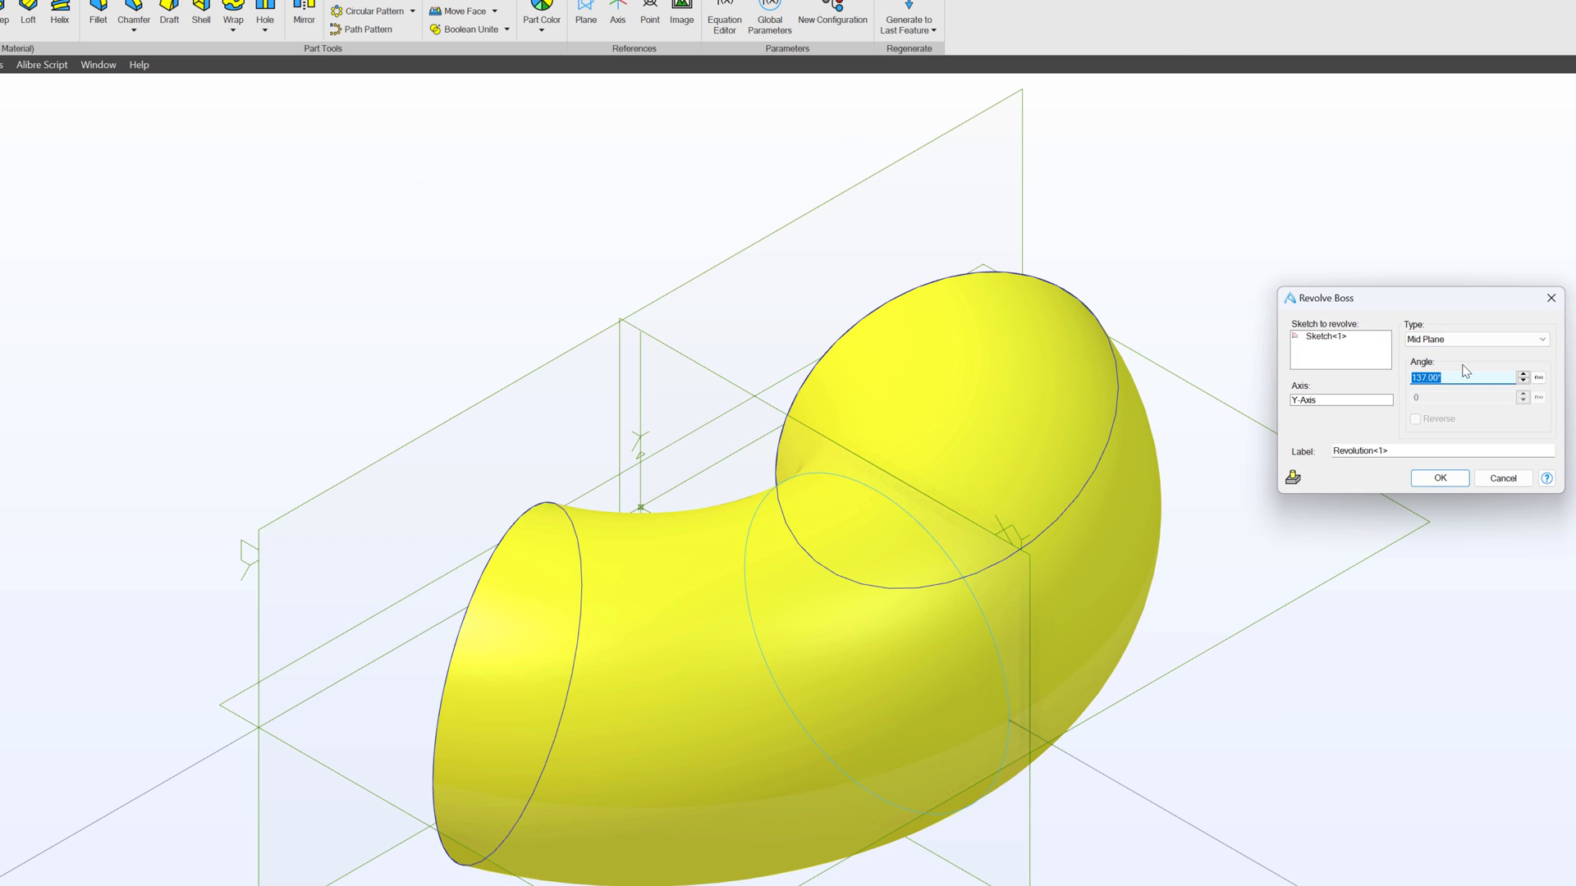
left_click(1469, 339)
left_click(1446, 375)
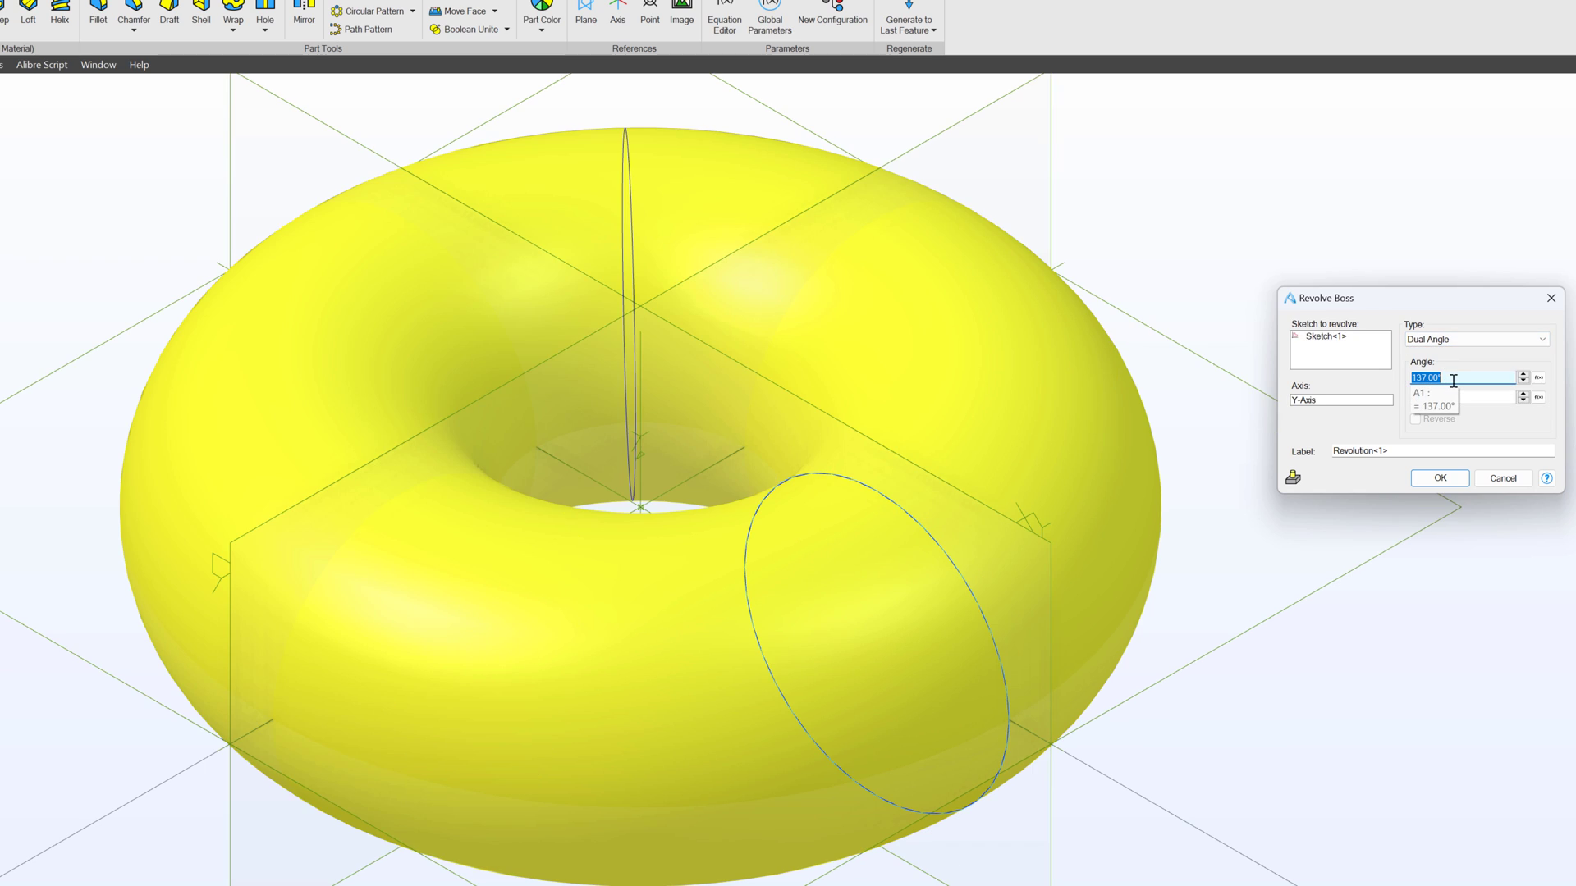
type("100")
double_click(1462, 399)
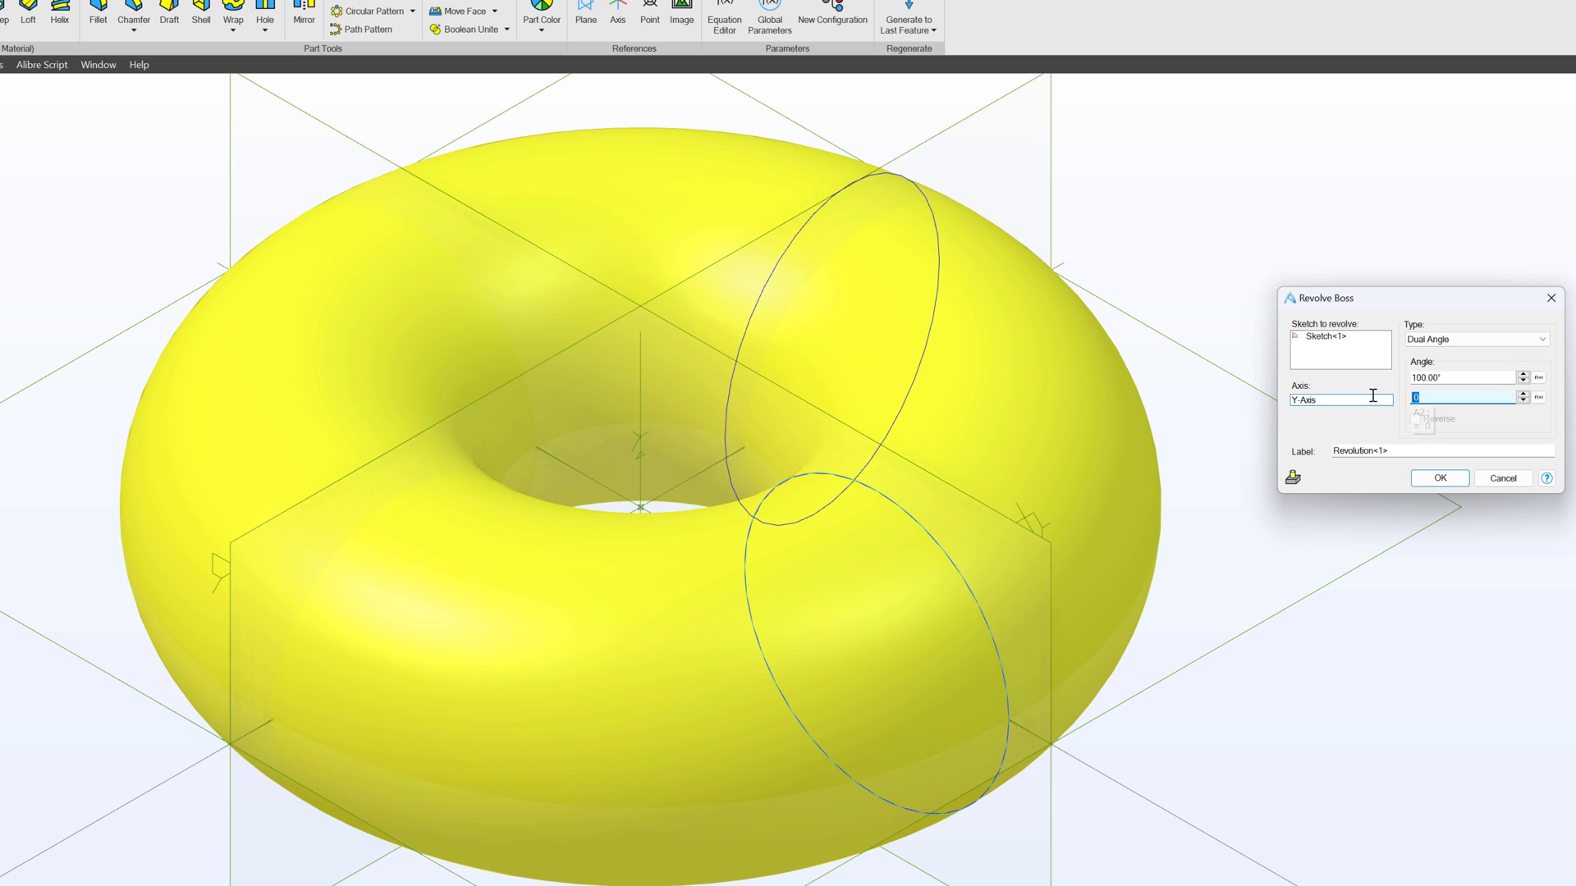
type("5")
key("shift+Tab")
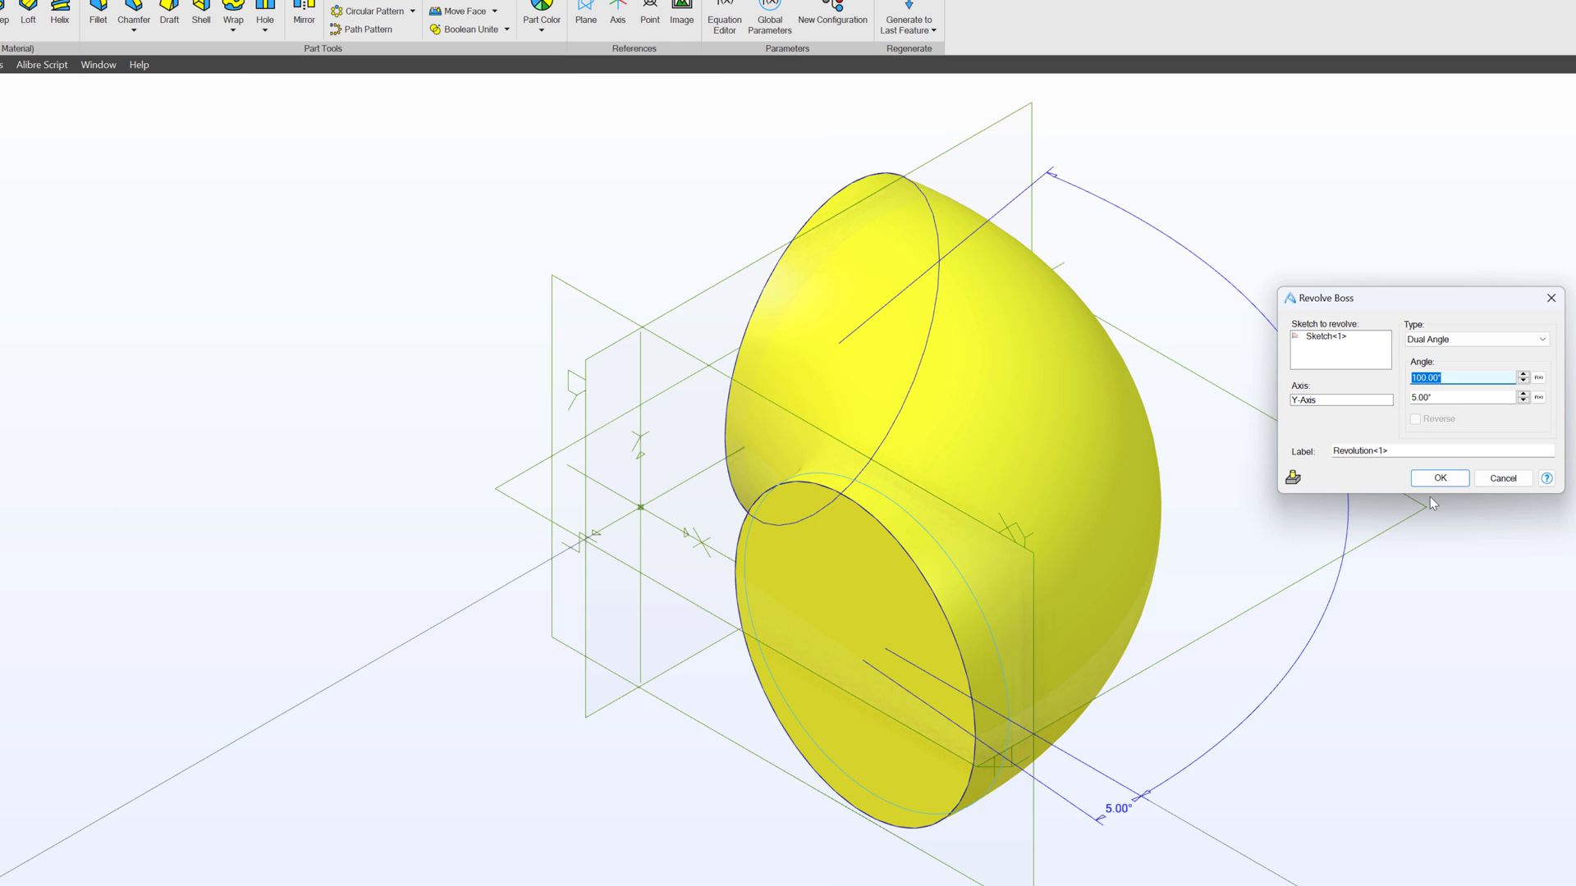
- Commit then delete Revolution<1>, and activate a 2D sketch on the ZX-Plane
left_click(1436, 477)
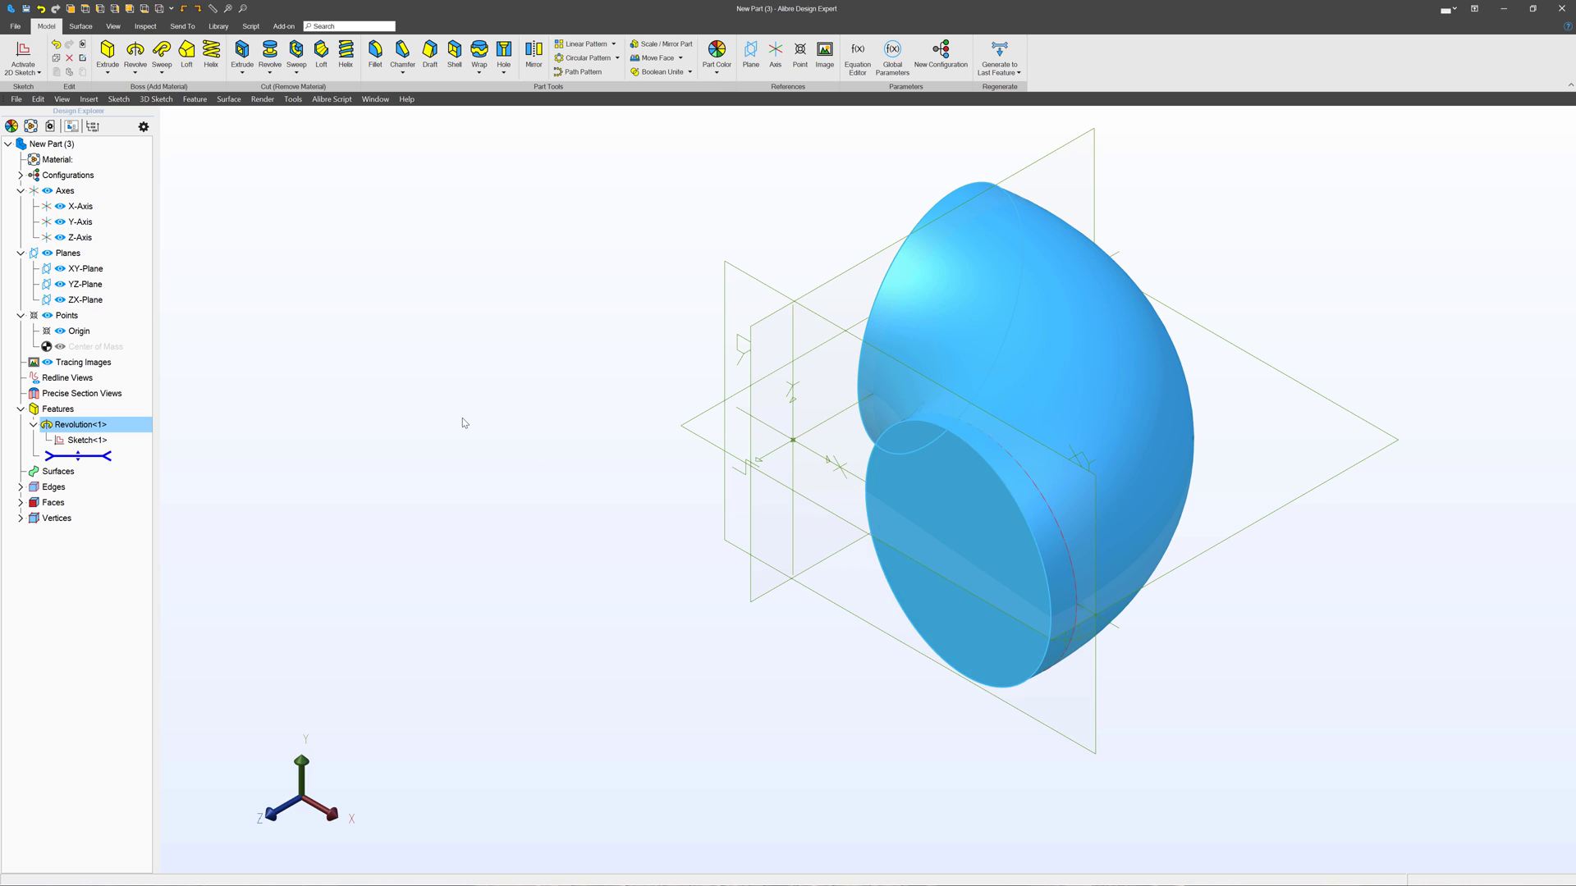
right_click(73, 424)
left_click(108, 479)
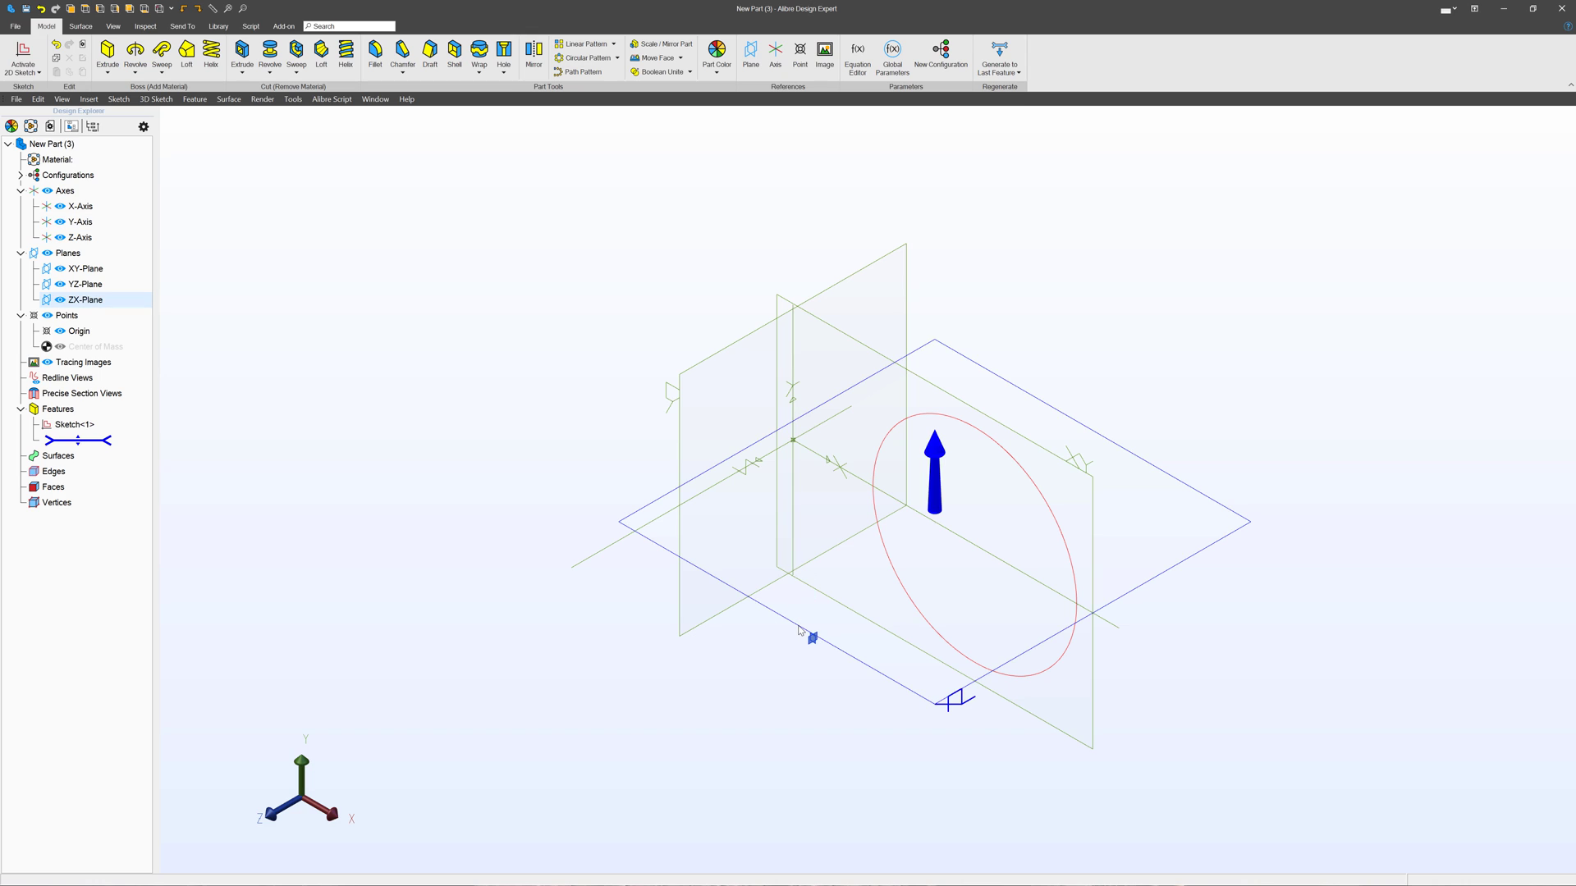
left_click(799, 631)
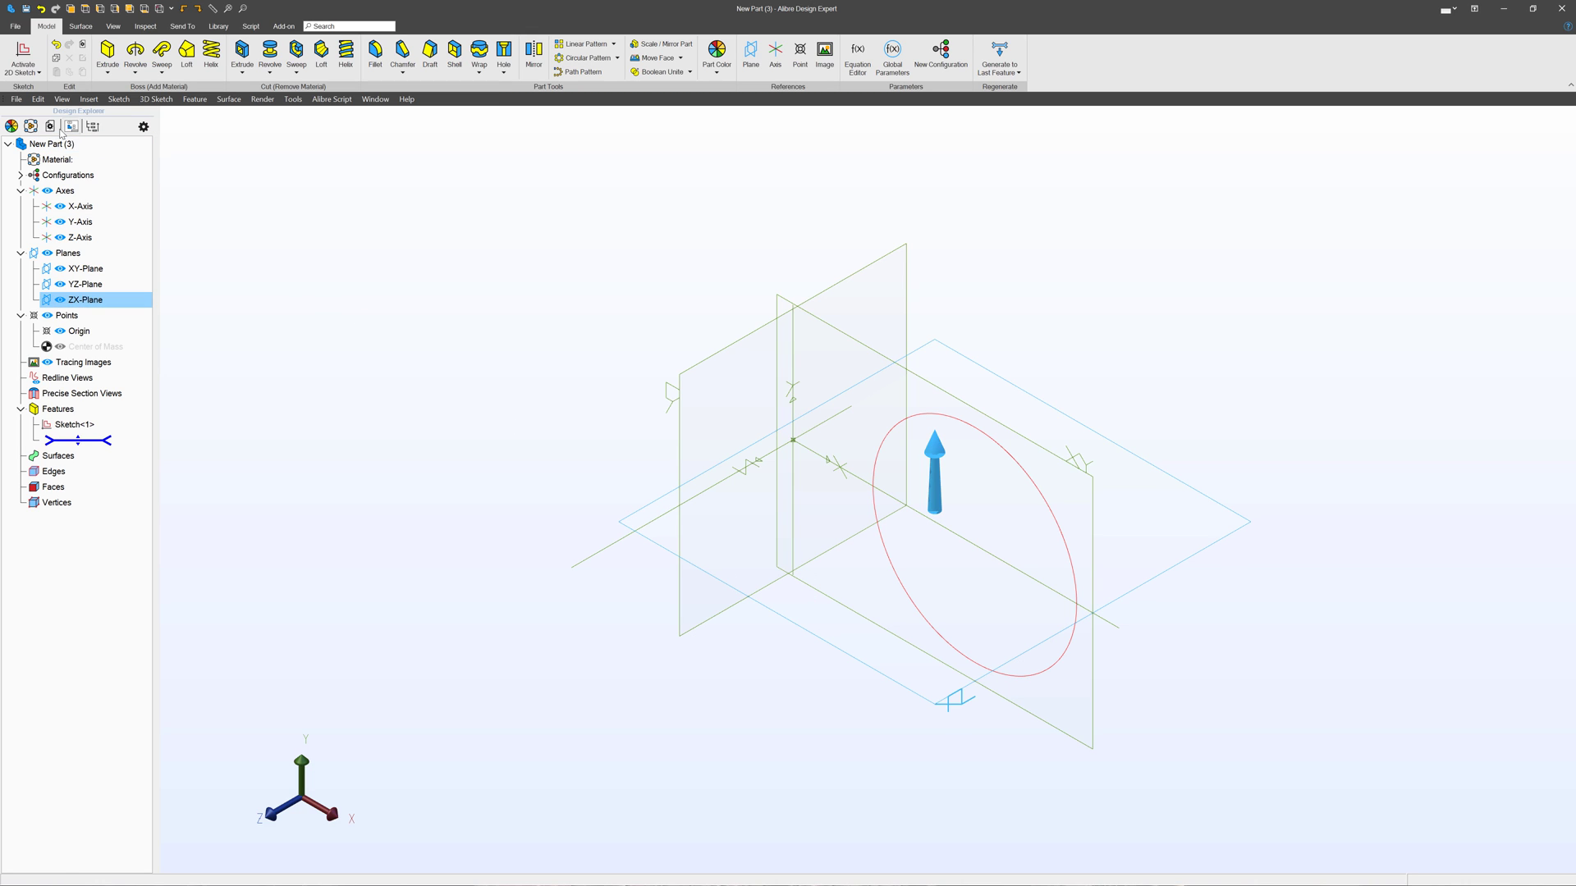
left_click(23, 56)
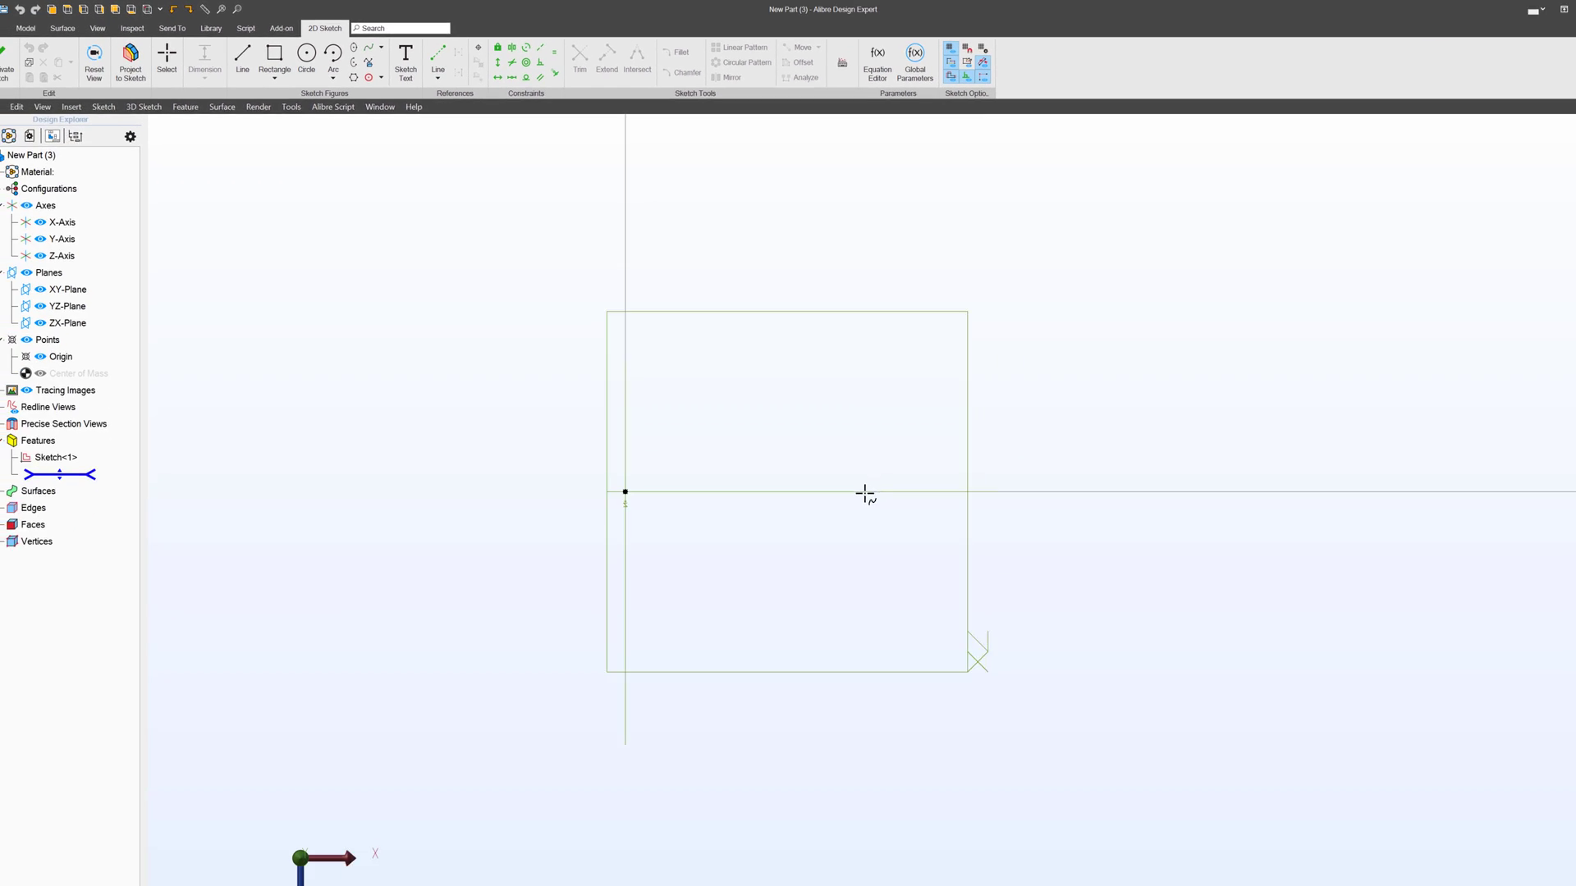
- Draw a six-point S-shaped spline downward, reshape its lower bend, and exit the sketch
left_click(823, 454)
scroll(774, 356, "down", 3)
left_click(760, 486)
left_click(799, 630)
left_click(770, 786)
scroll(791, 558, "down", 3)
left_click(868, 733)
left_click(824, 838)
key("Escape")
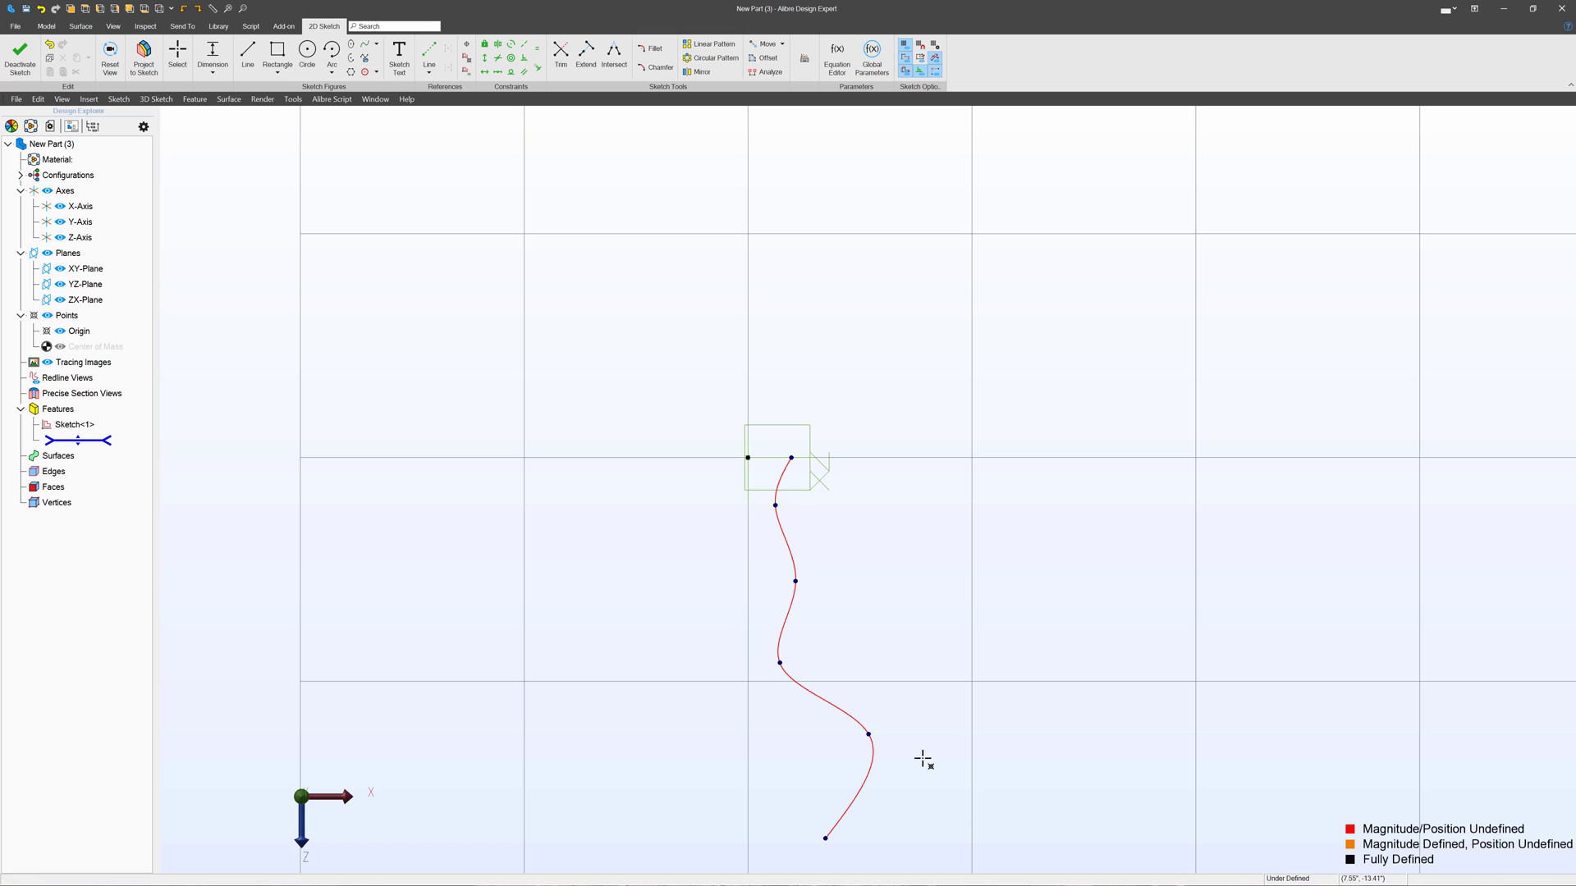
key("Escape")
mouse_move(872, 735)
left_mouse_down()
mouse_move(967, 714)
mouse_move(870, 755)
left_mouse_up()
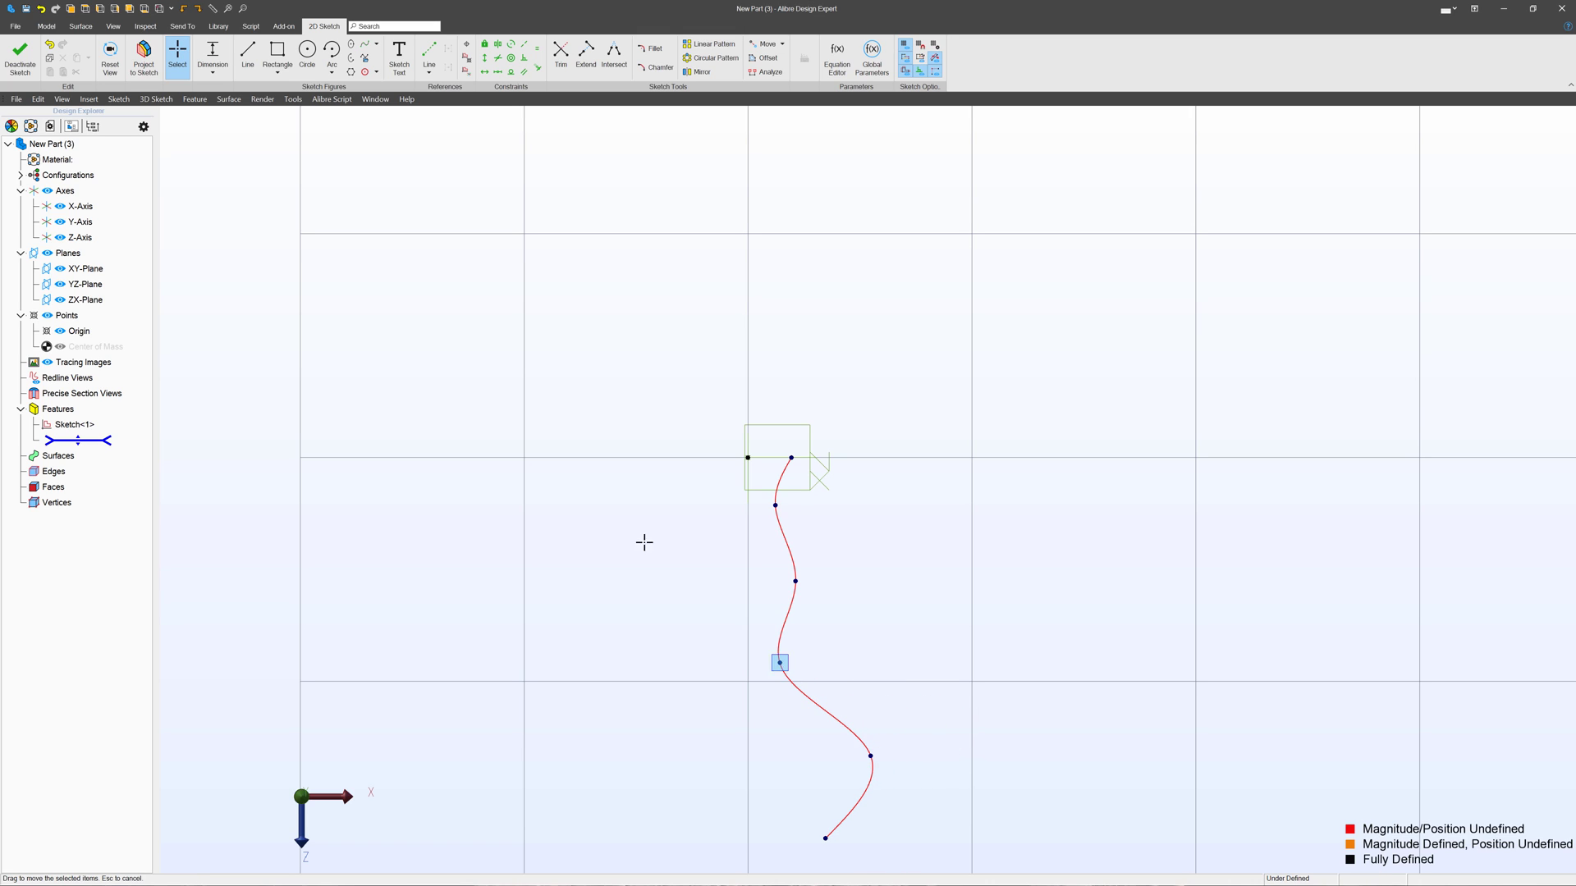
left_click(20, 57)
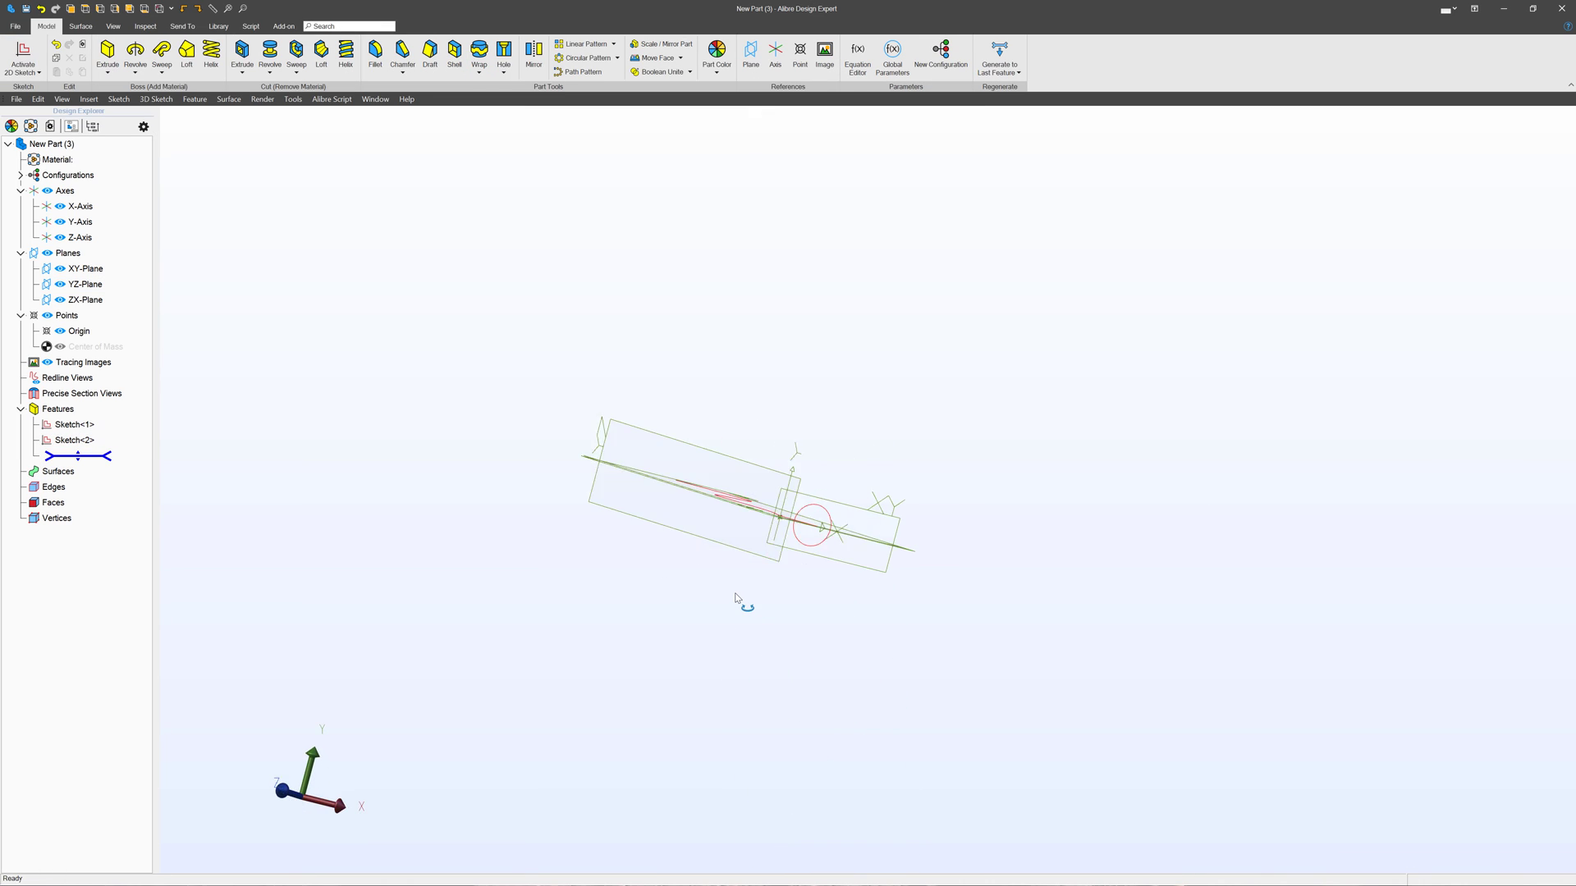
- Sweep the Sketch<1> circle along the Sketch<2> spline and zoom to inspect the tube
left_click(162, 52)
scroll(820, 476, "up", 3)
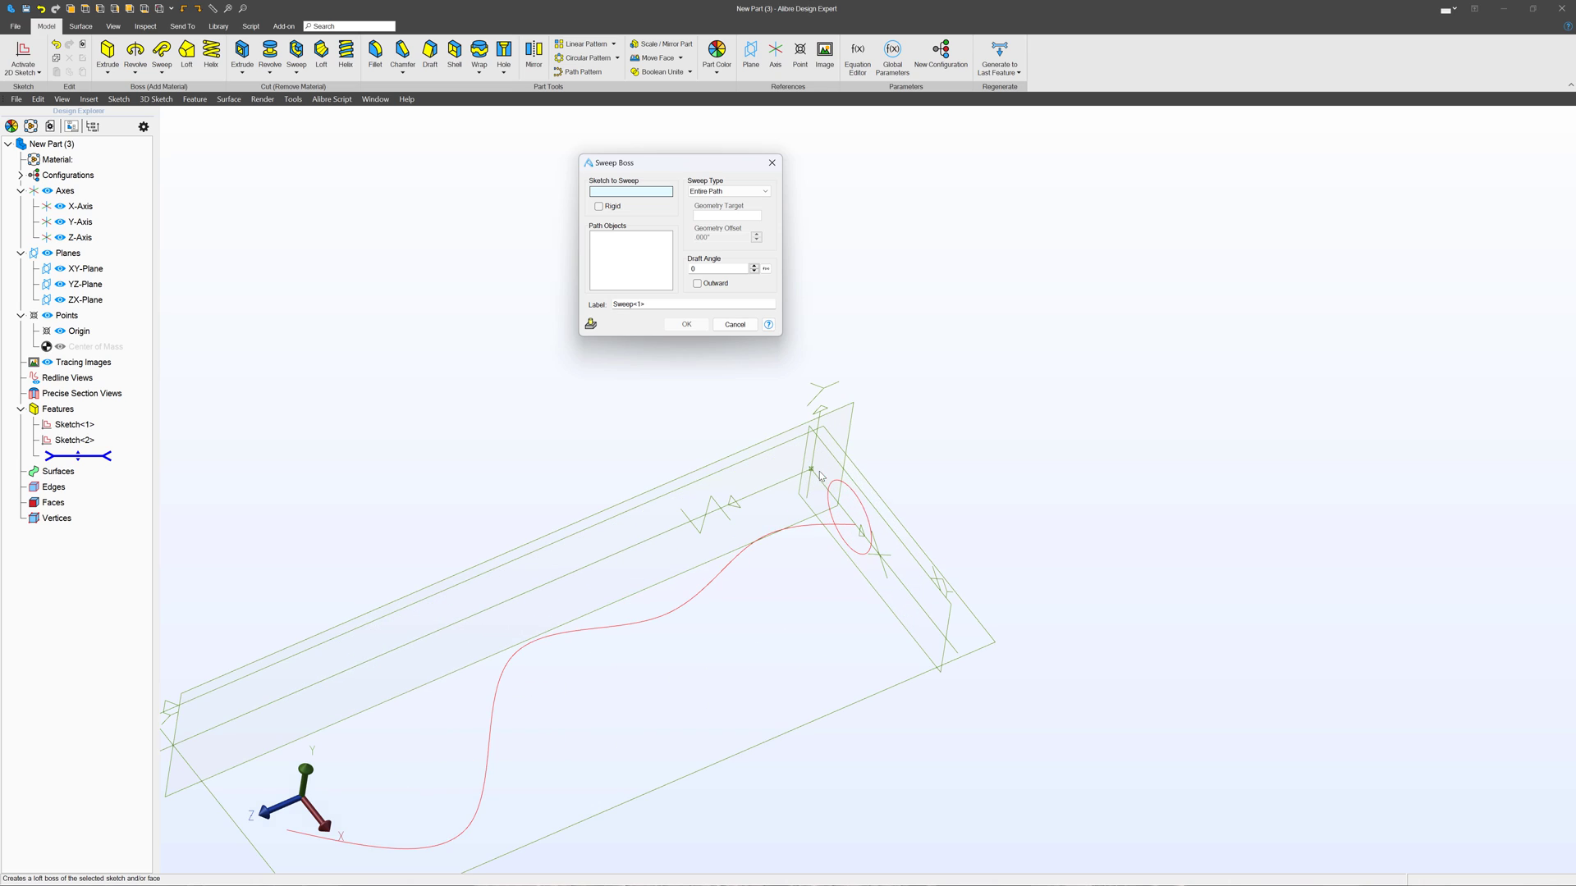
left_click(861, 498)
left_click(792, 529)
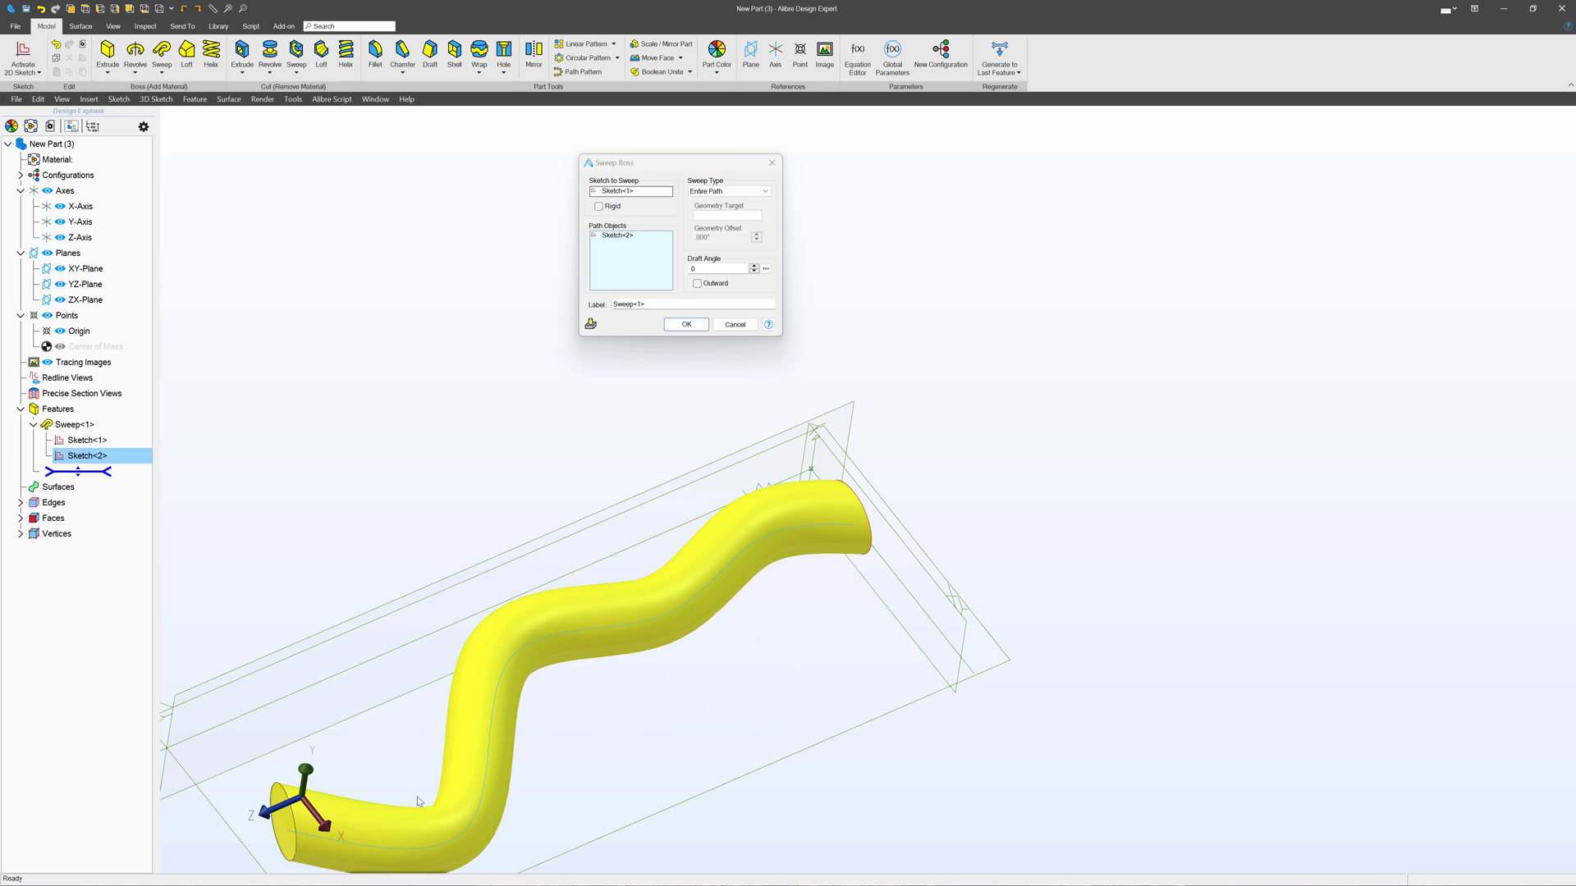
left_click(686, 324)
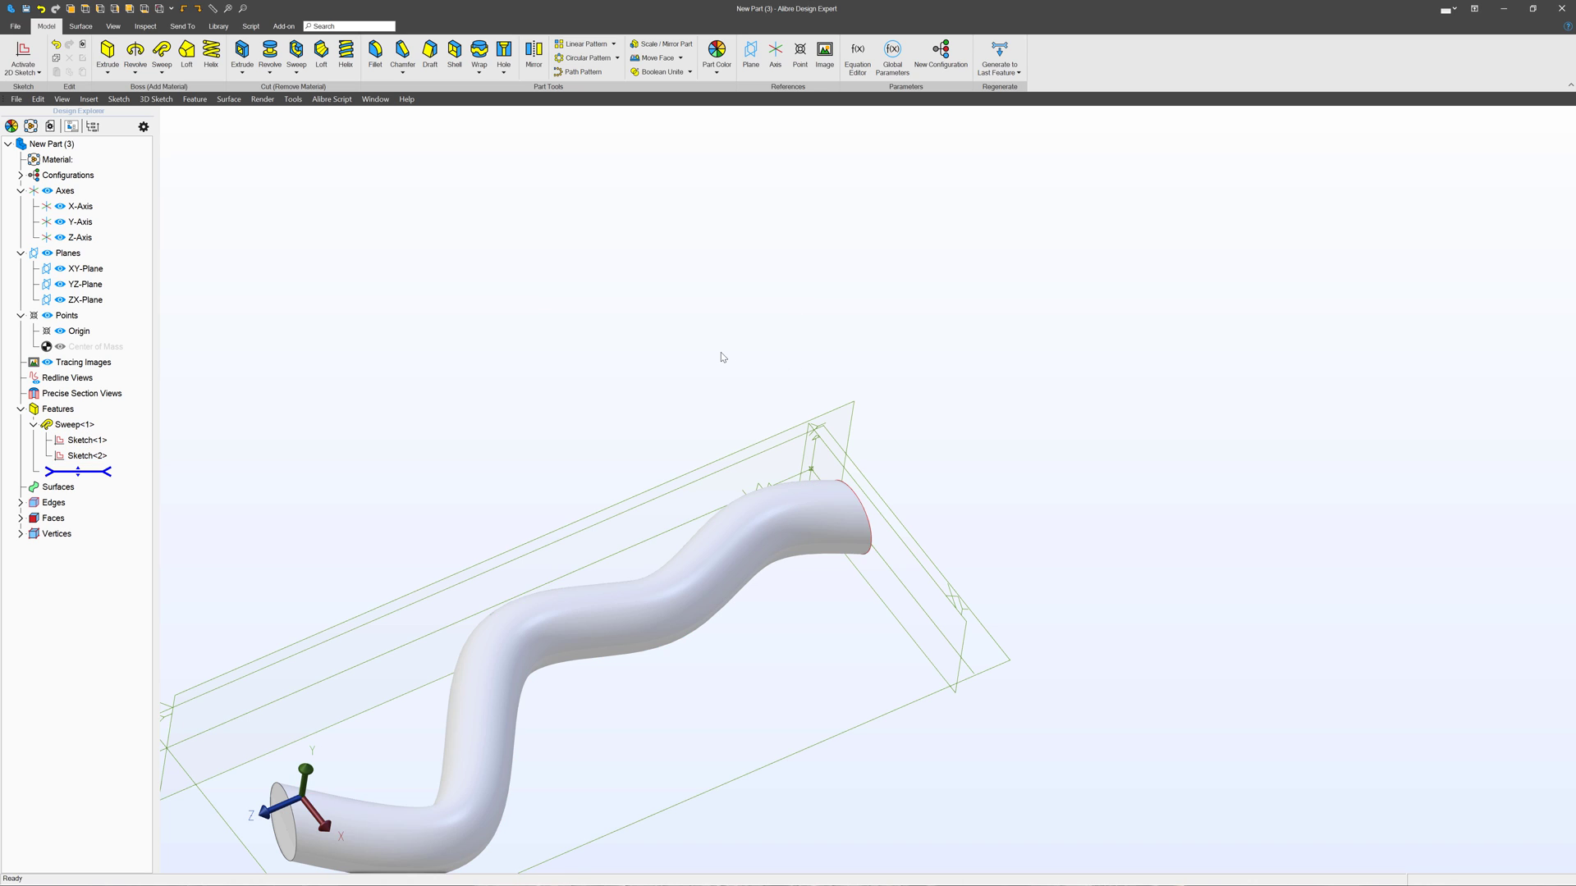
scroll(785, 524, "down", 3)
scroll(642, 597, "up", 3)
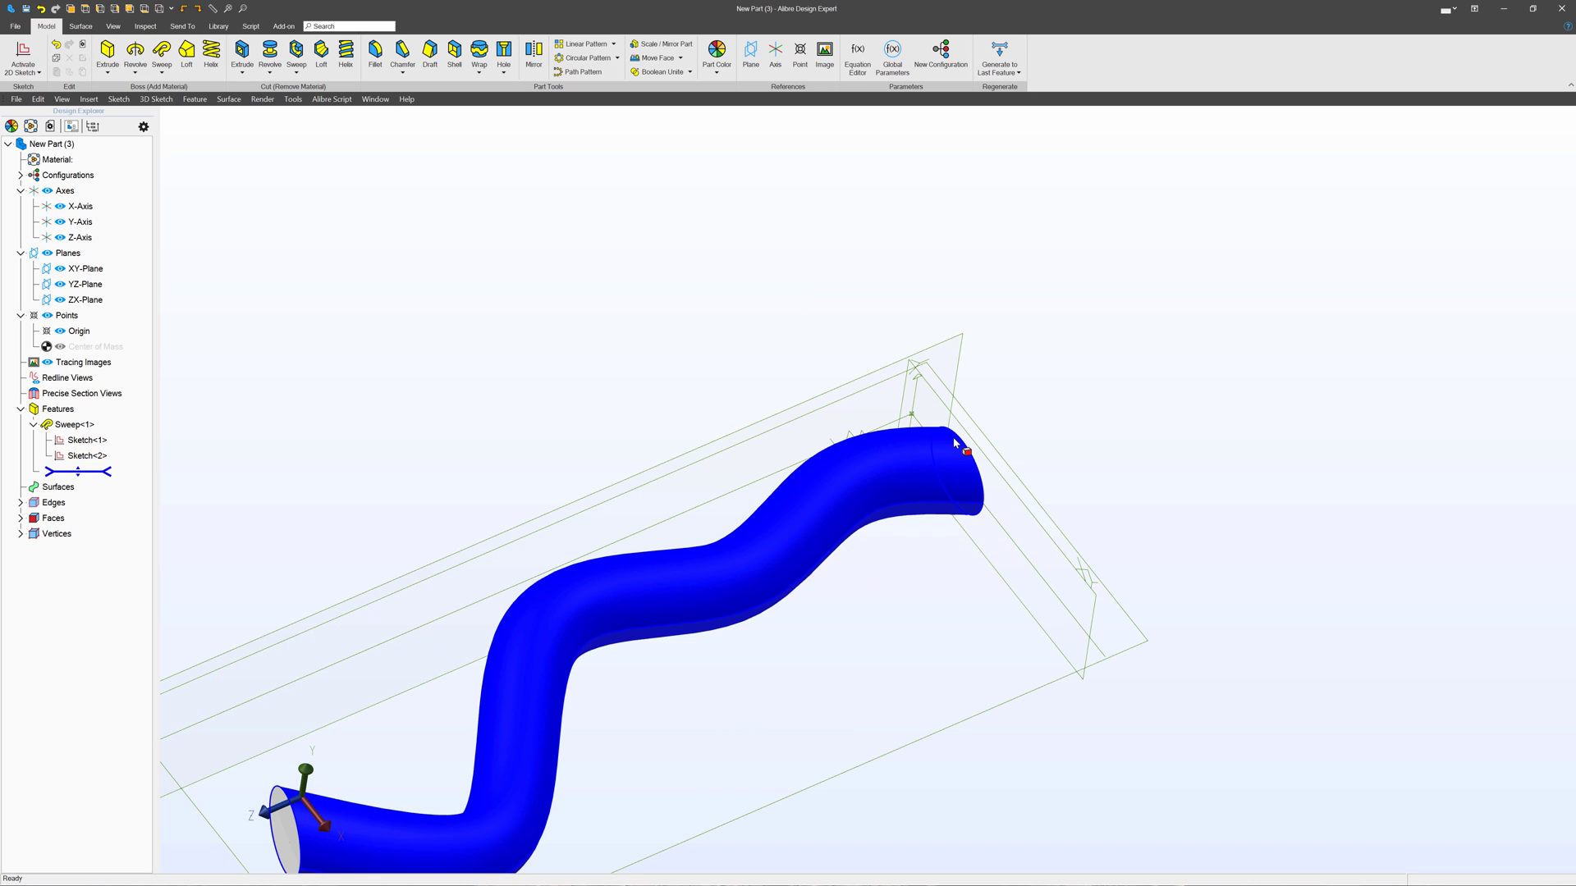
scroll(970, 443, "down", 1)
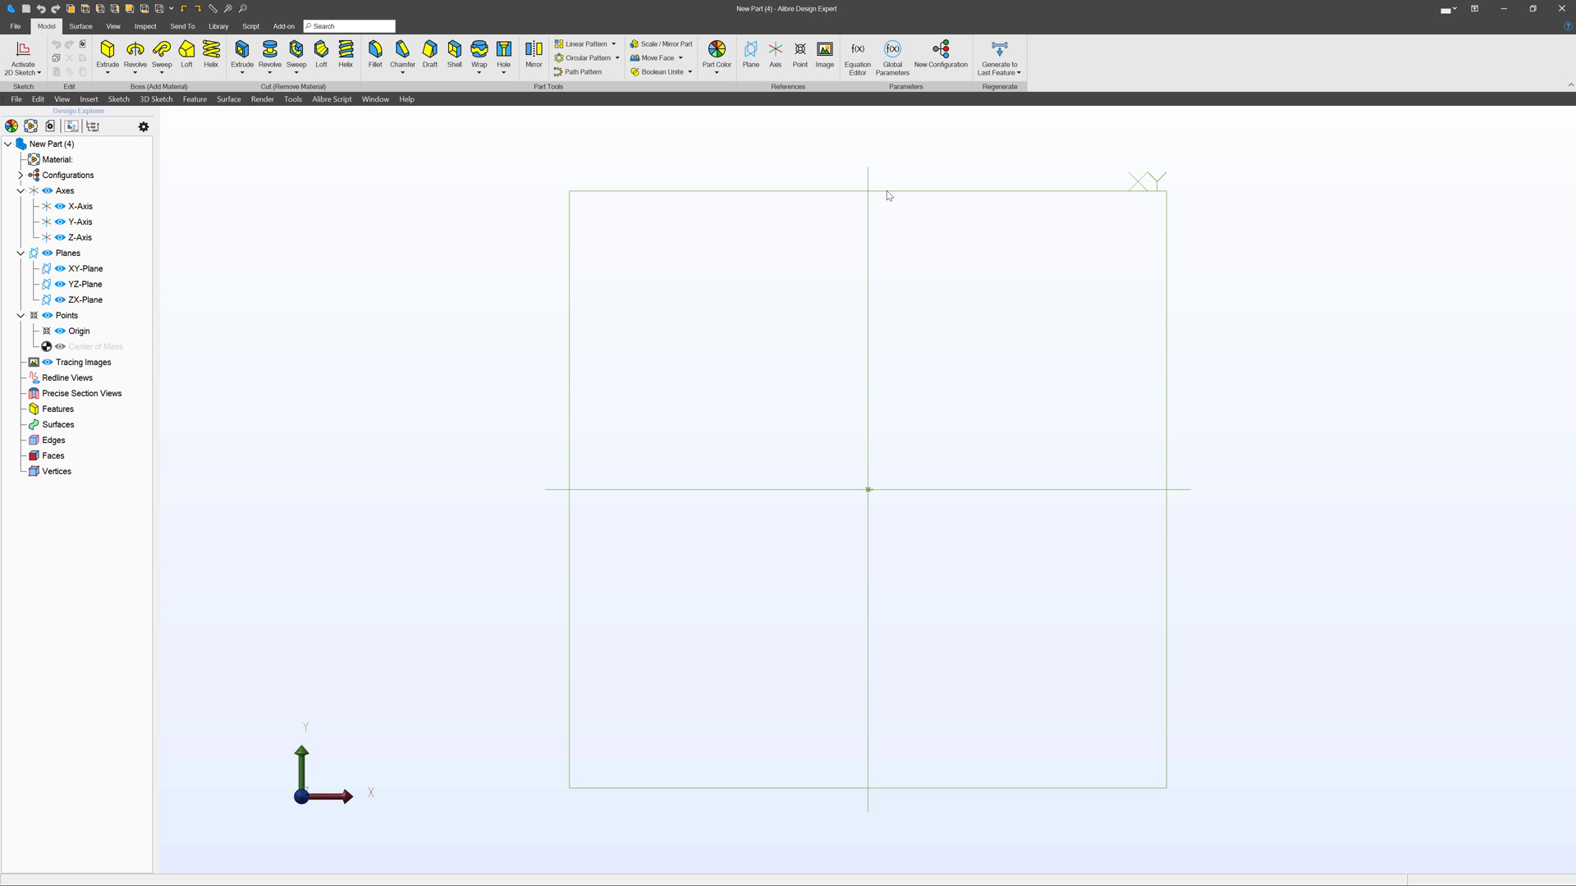
- Sketch a circle centred on the origin on the XY-Plane and finish the sketch
left_click(887, 195)
left_click(23, 55)
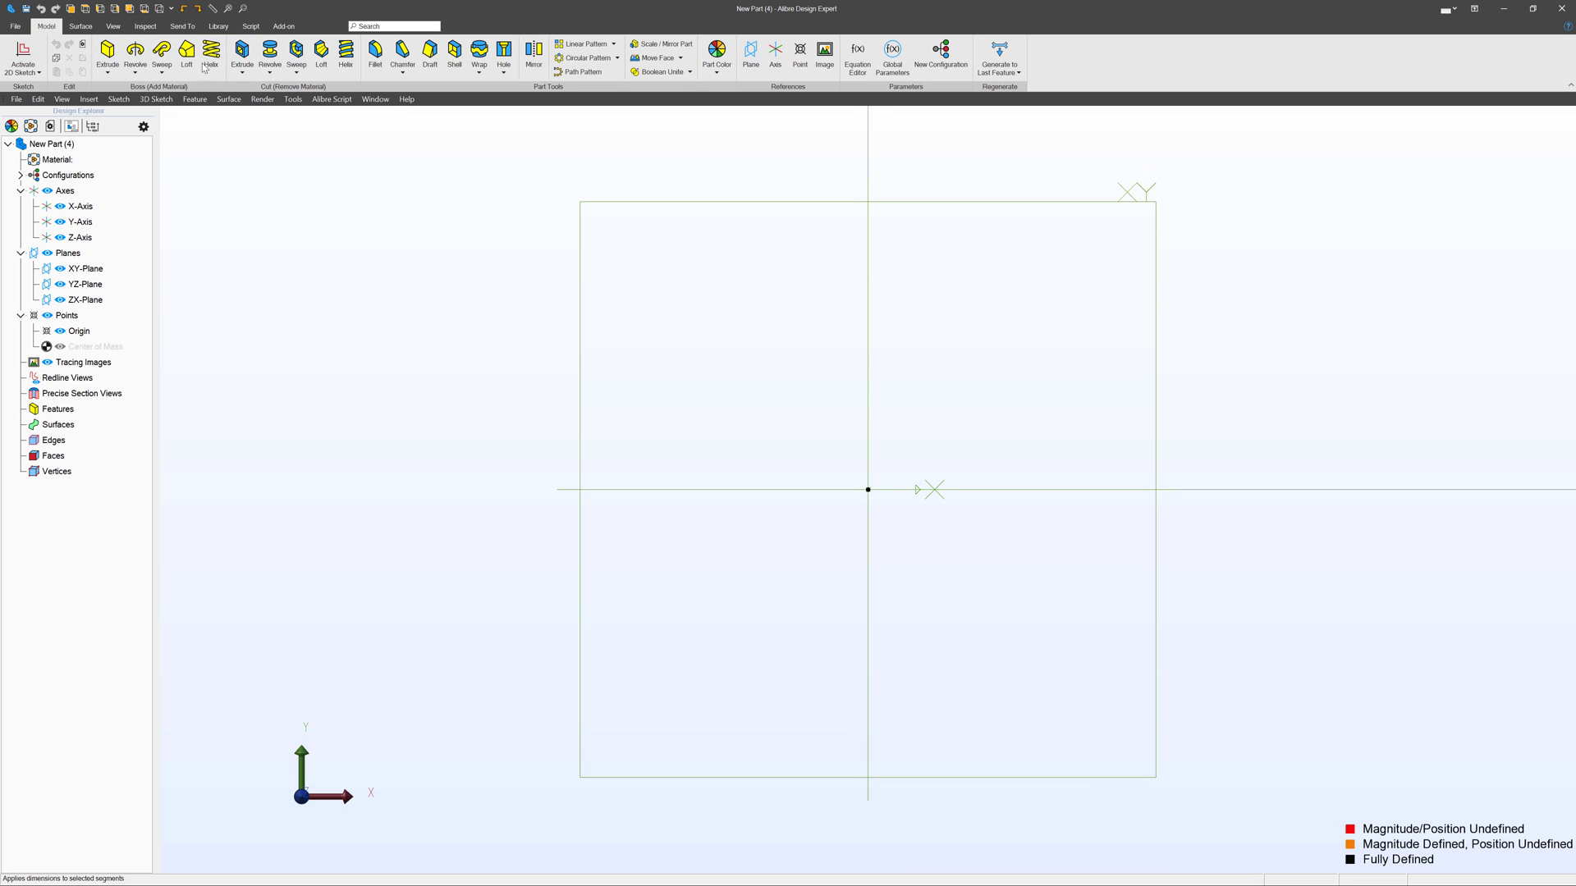
left_click(307, 52)
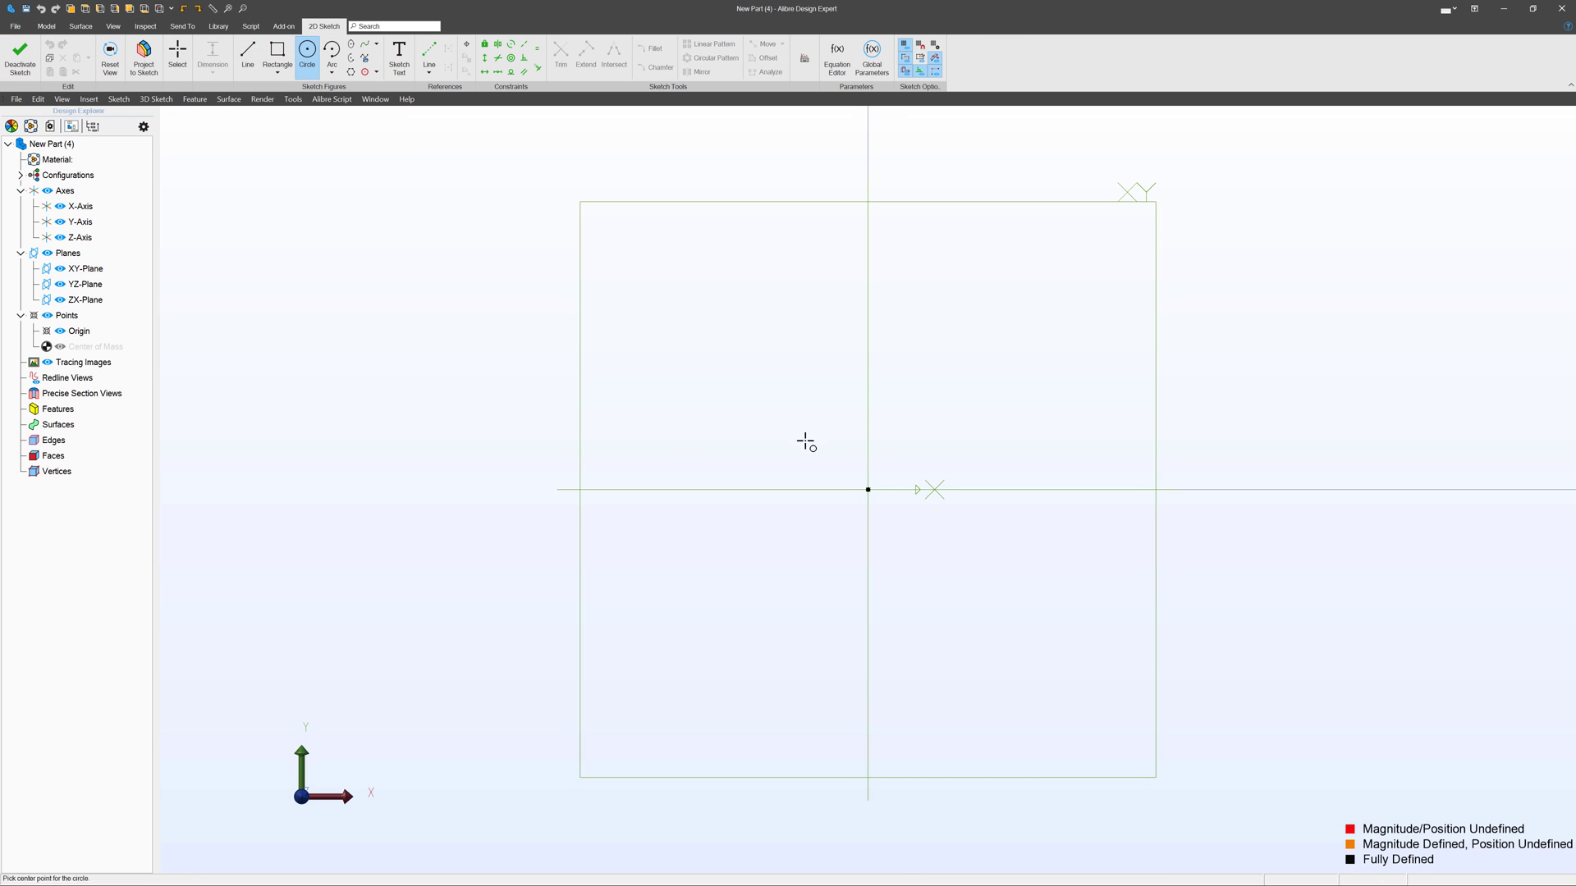
left_click(868, 489)
left_click(979, 448)
key("Escape")
left_click(20, 56)
- Create Plane<1> offset 10 from the XY-Plane
left_click(750, 55)
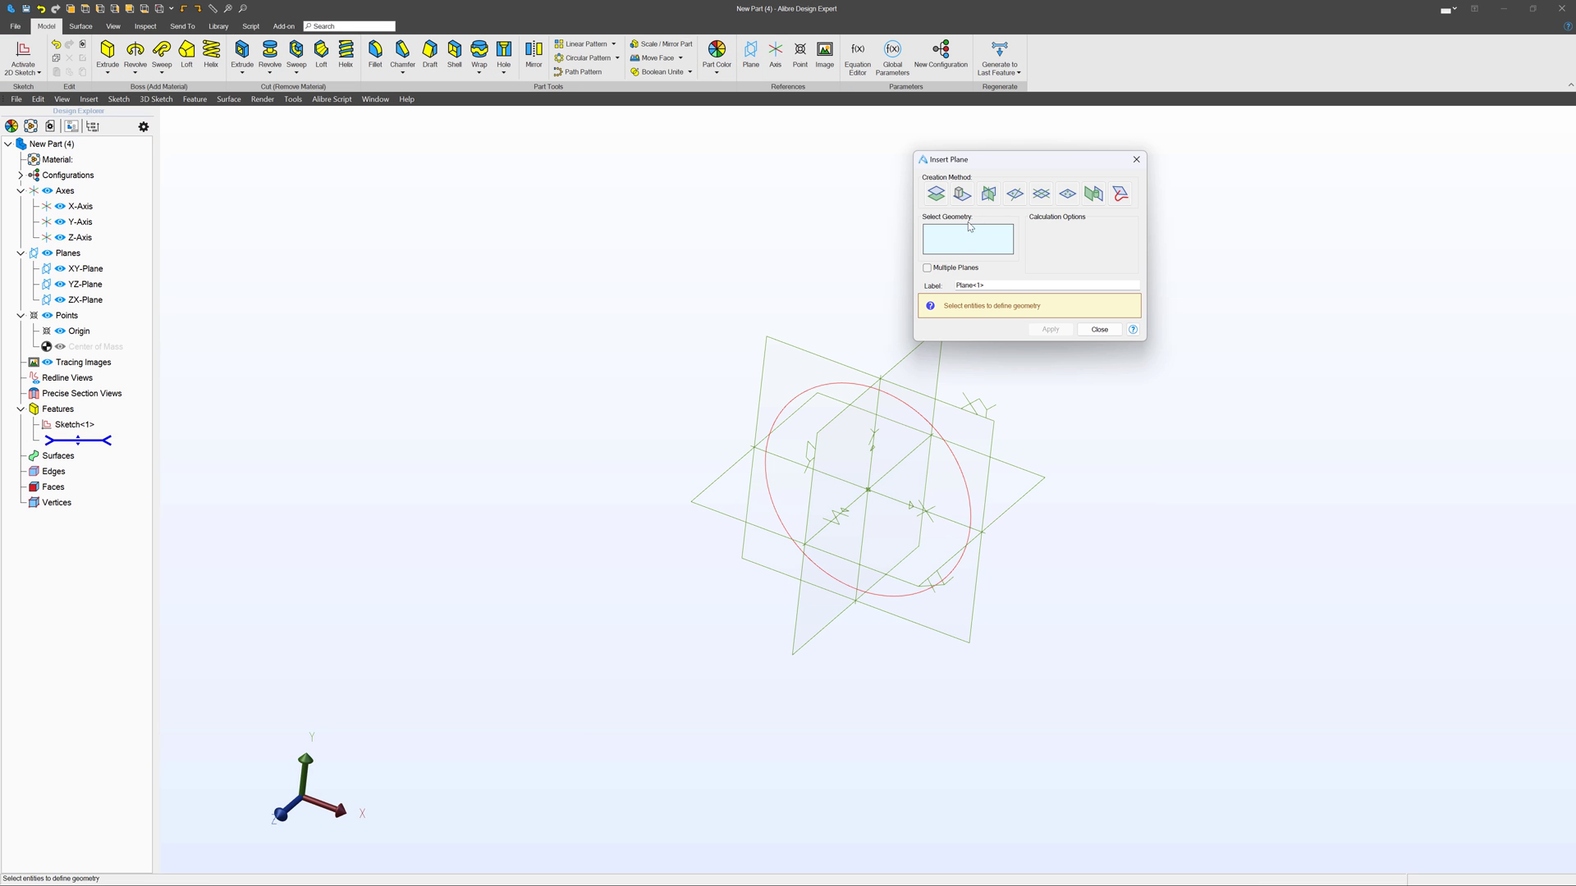
left_click(950, 404)
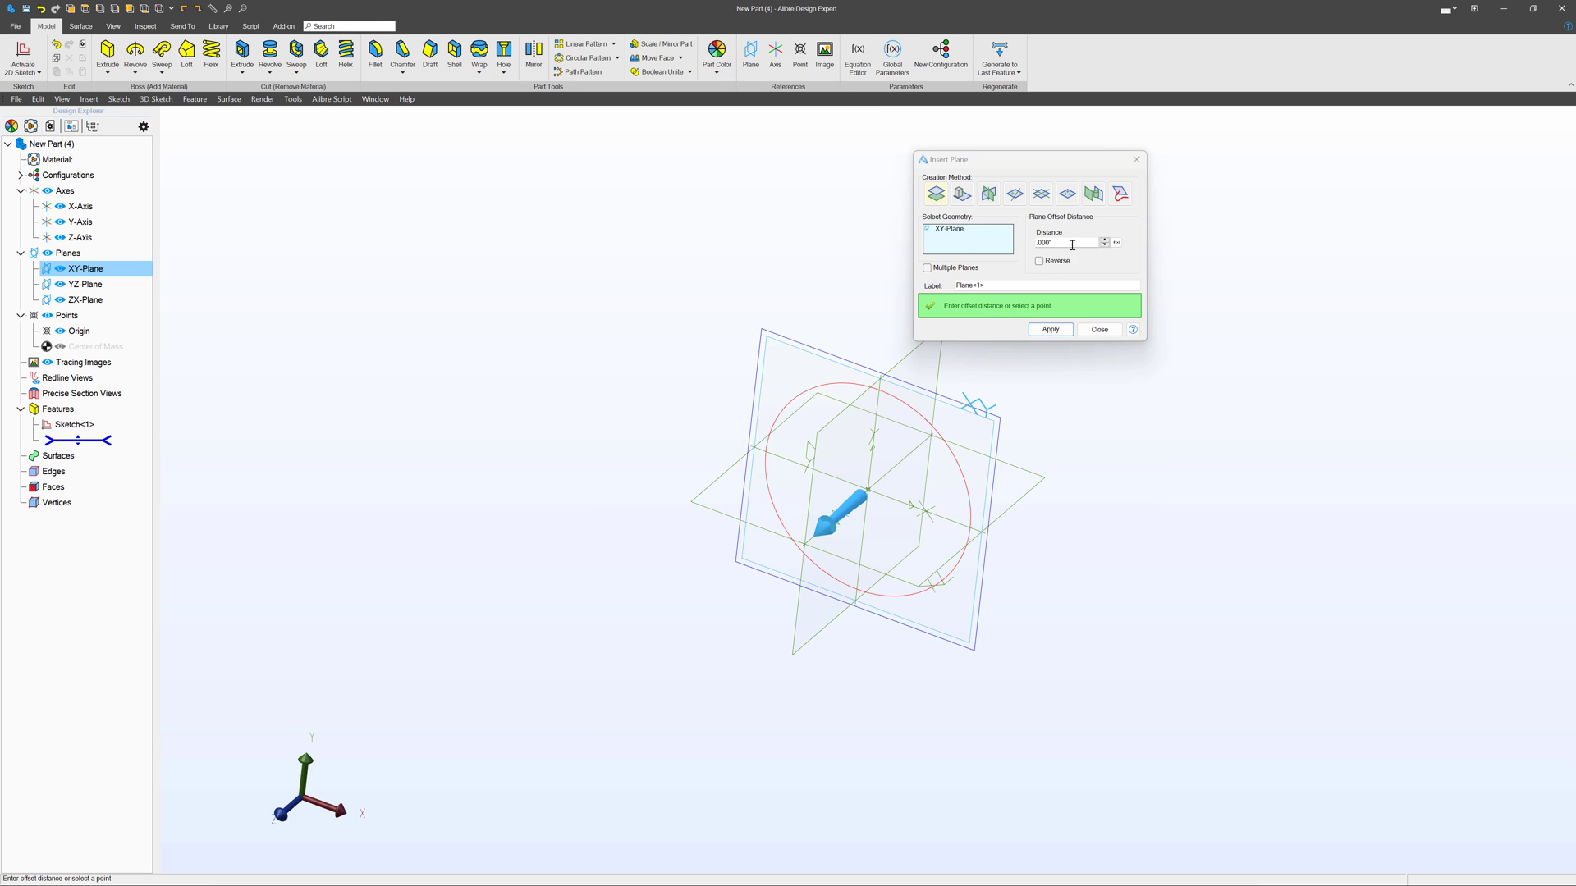
left_click(1073, 243)
type("10")
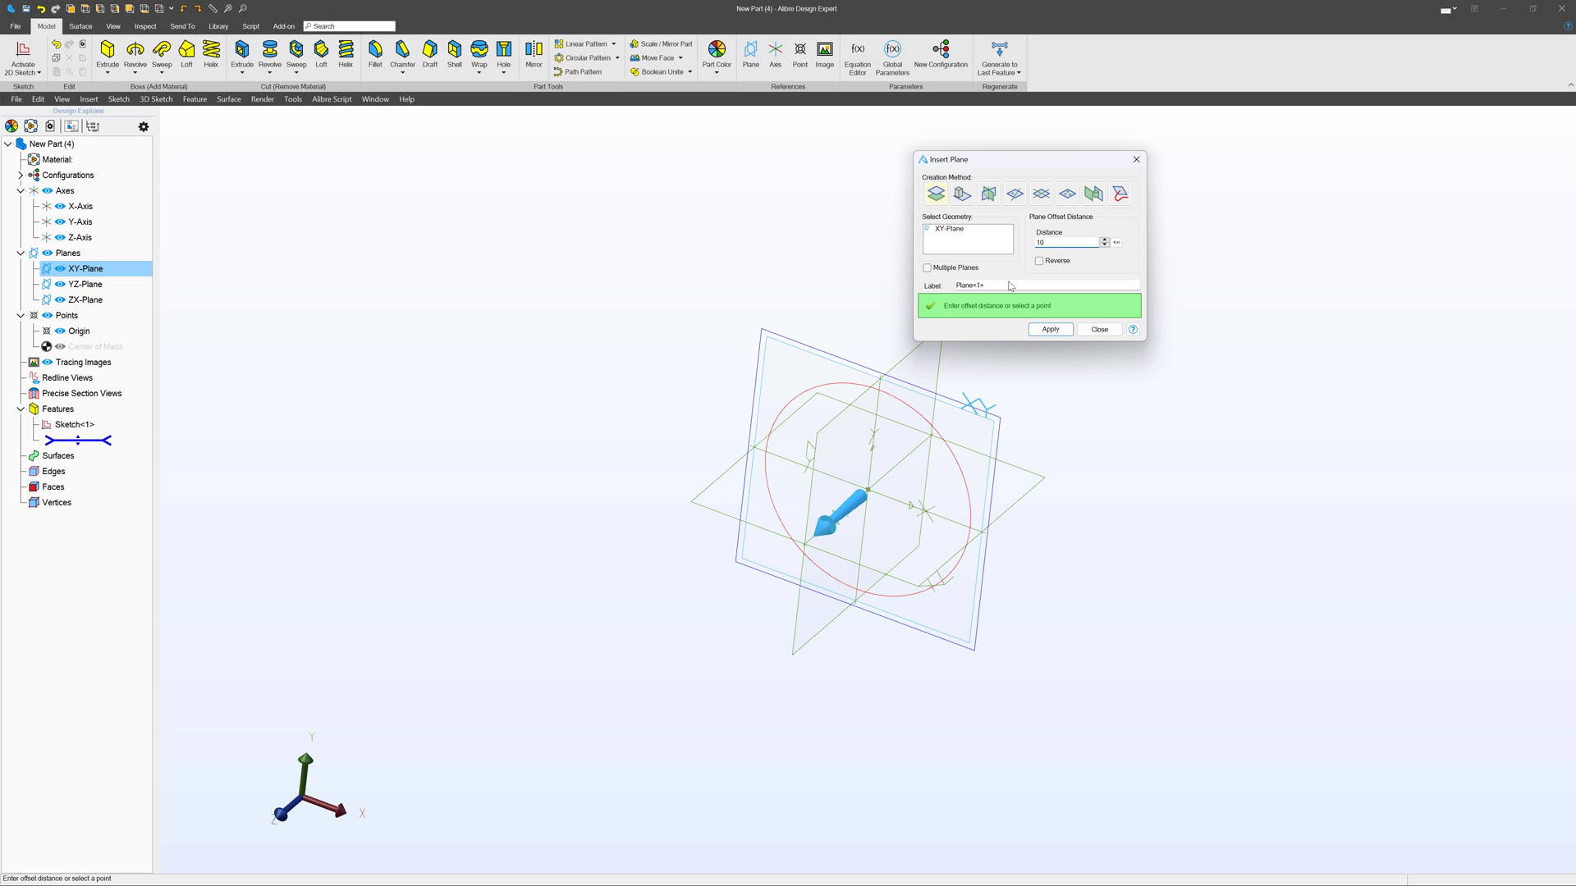
left_click(1051, 329)
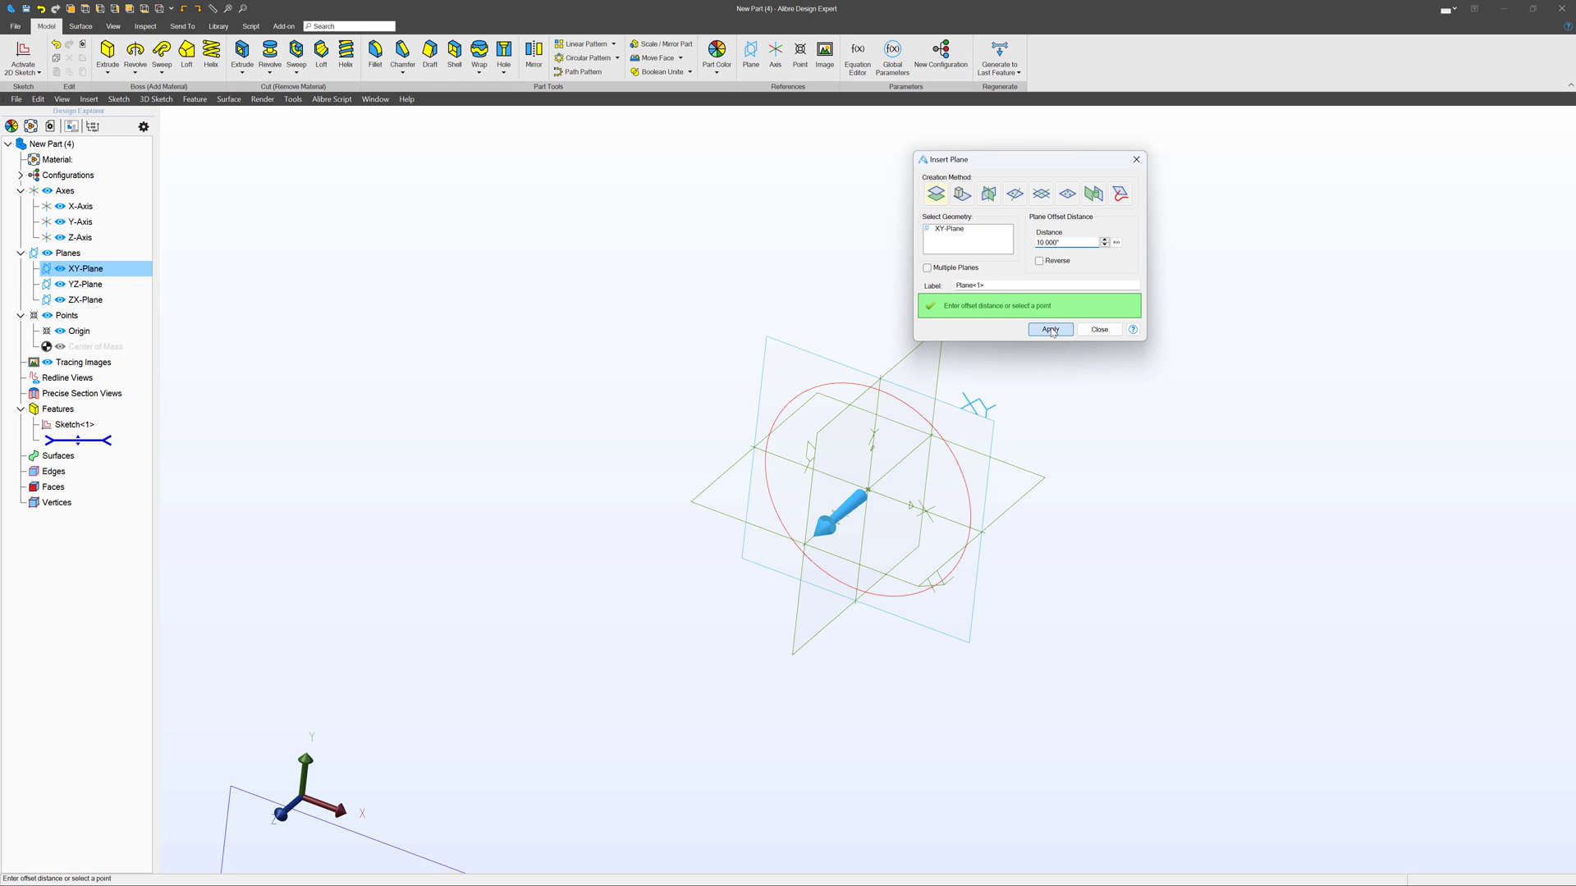
left_click(1098, 330)
scroll(1015, 343, "down", 5)
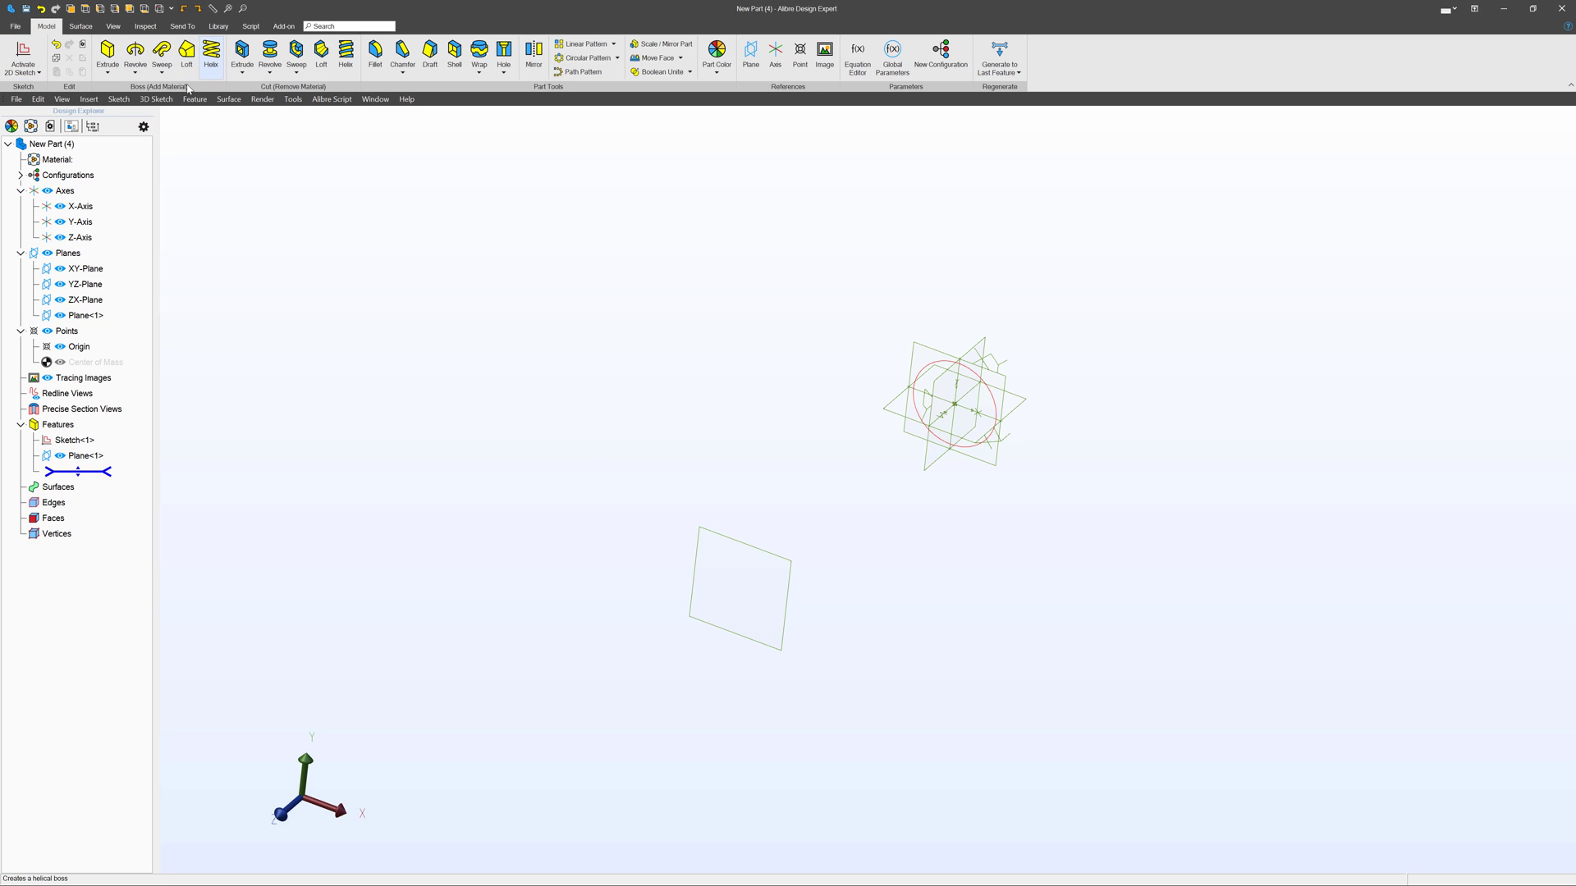
- Draw a two-corner rectangle on the offset Plane<1> and close it as Sketch<2>
left_click(33, 47)
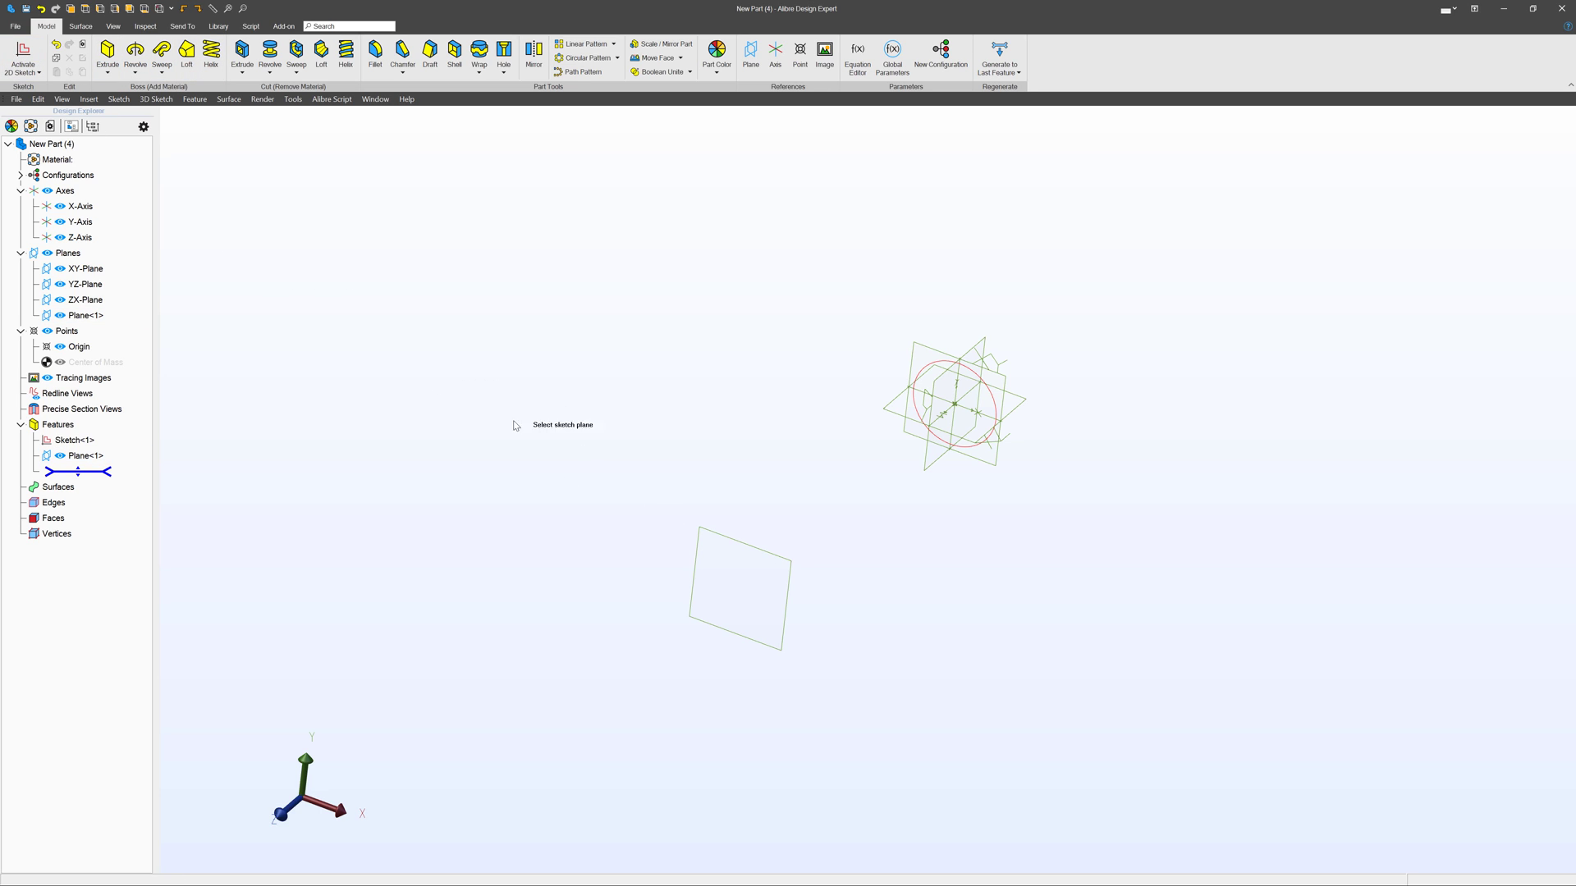
left_click(722, 546)
scroll(774, 496, "down", 4)
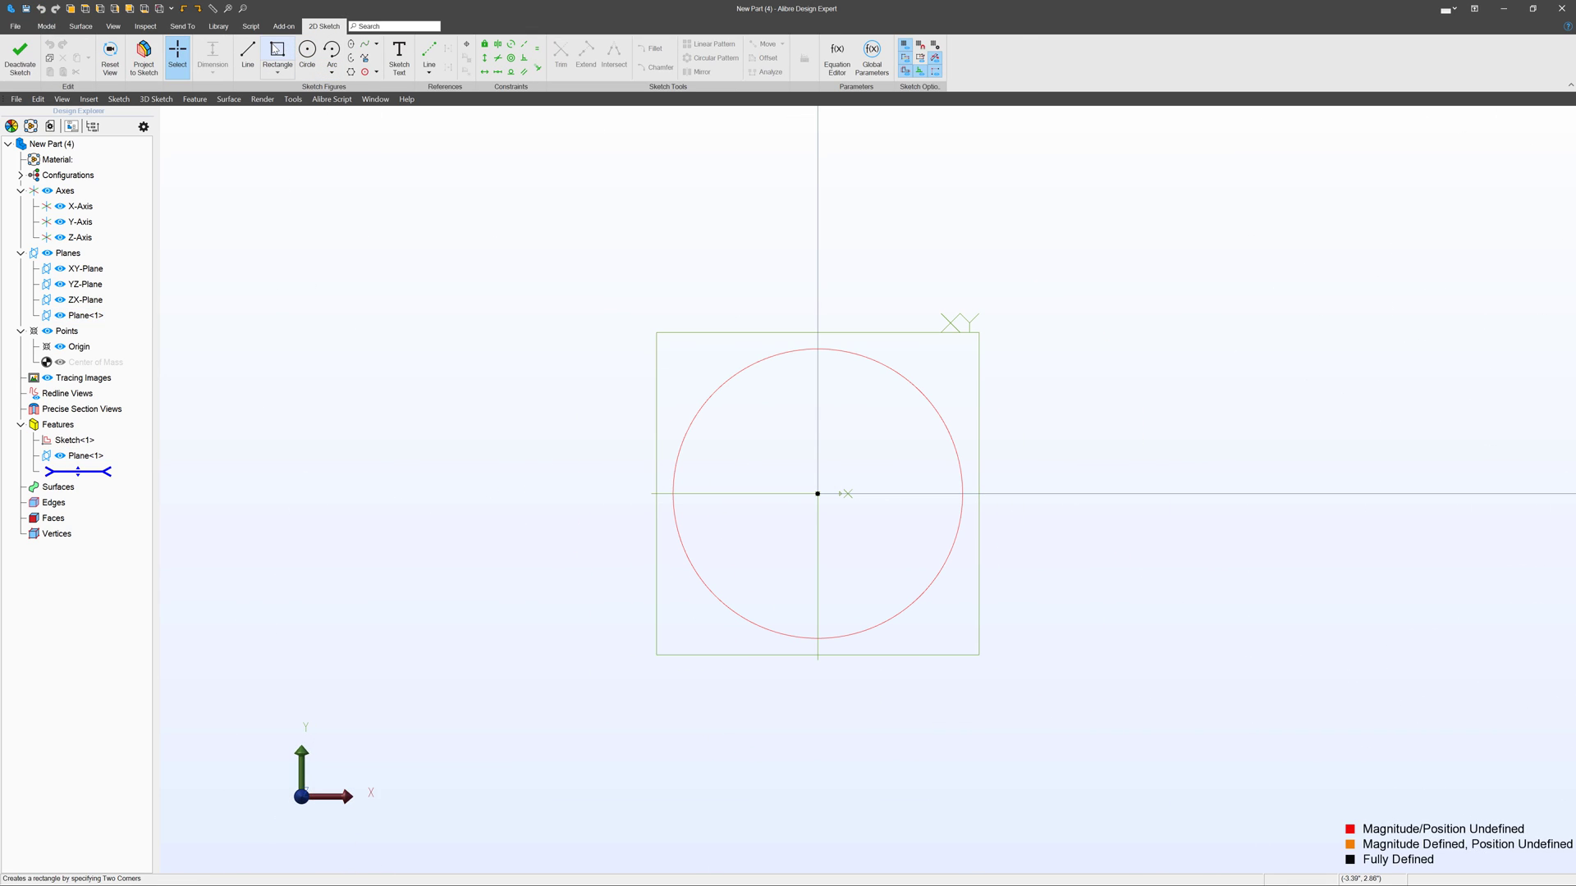
left_click(817, 337)
left_click(1160, 564)
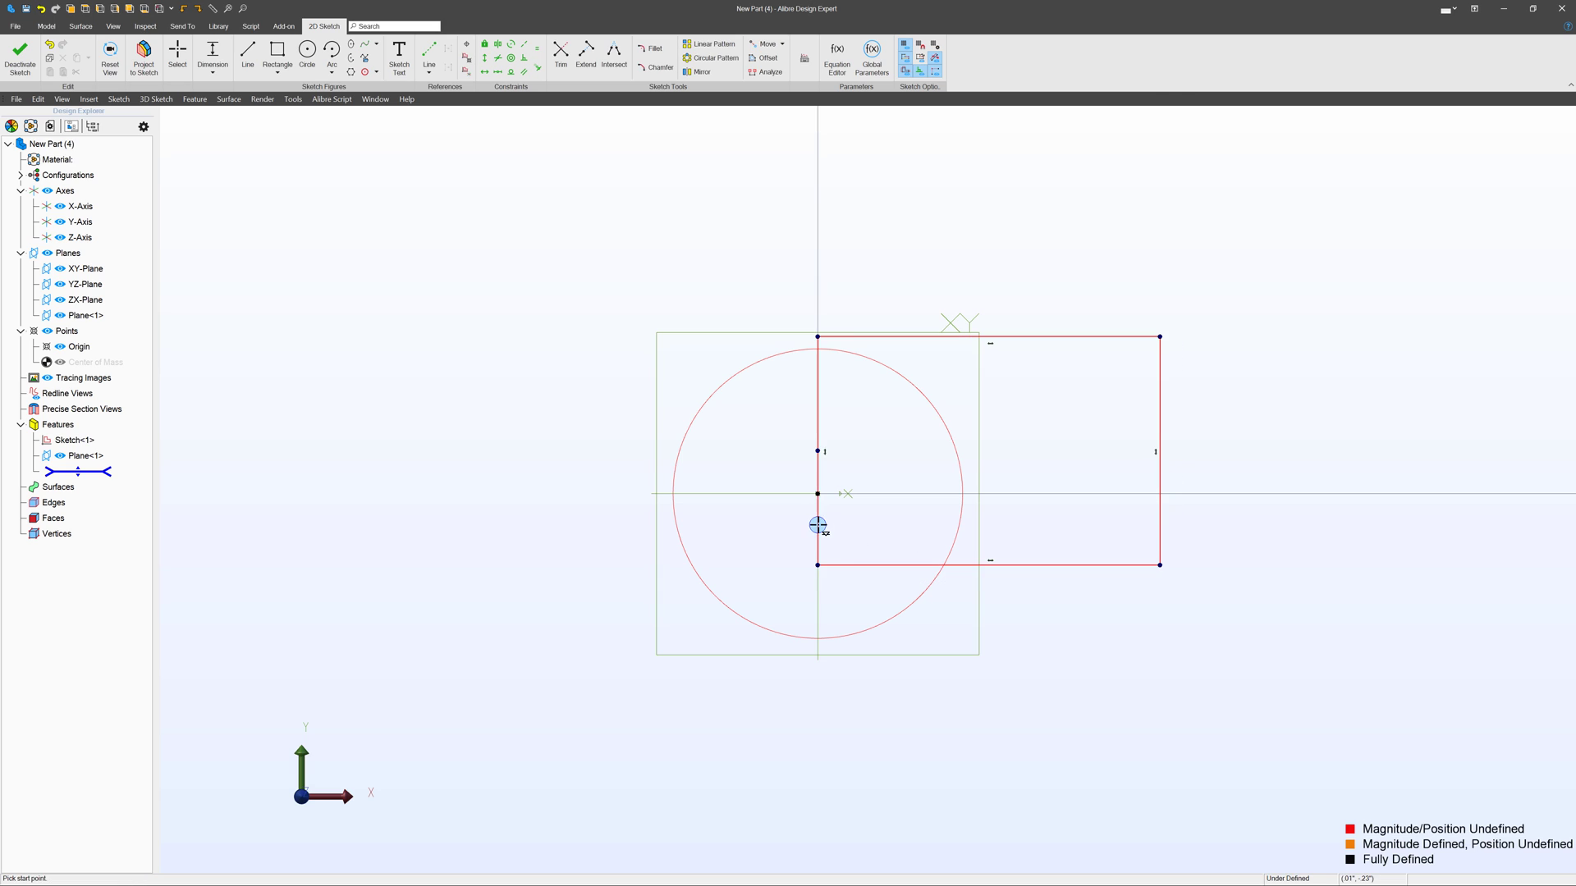
key("Escape")
left_click(19, 56)
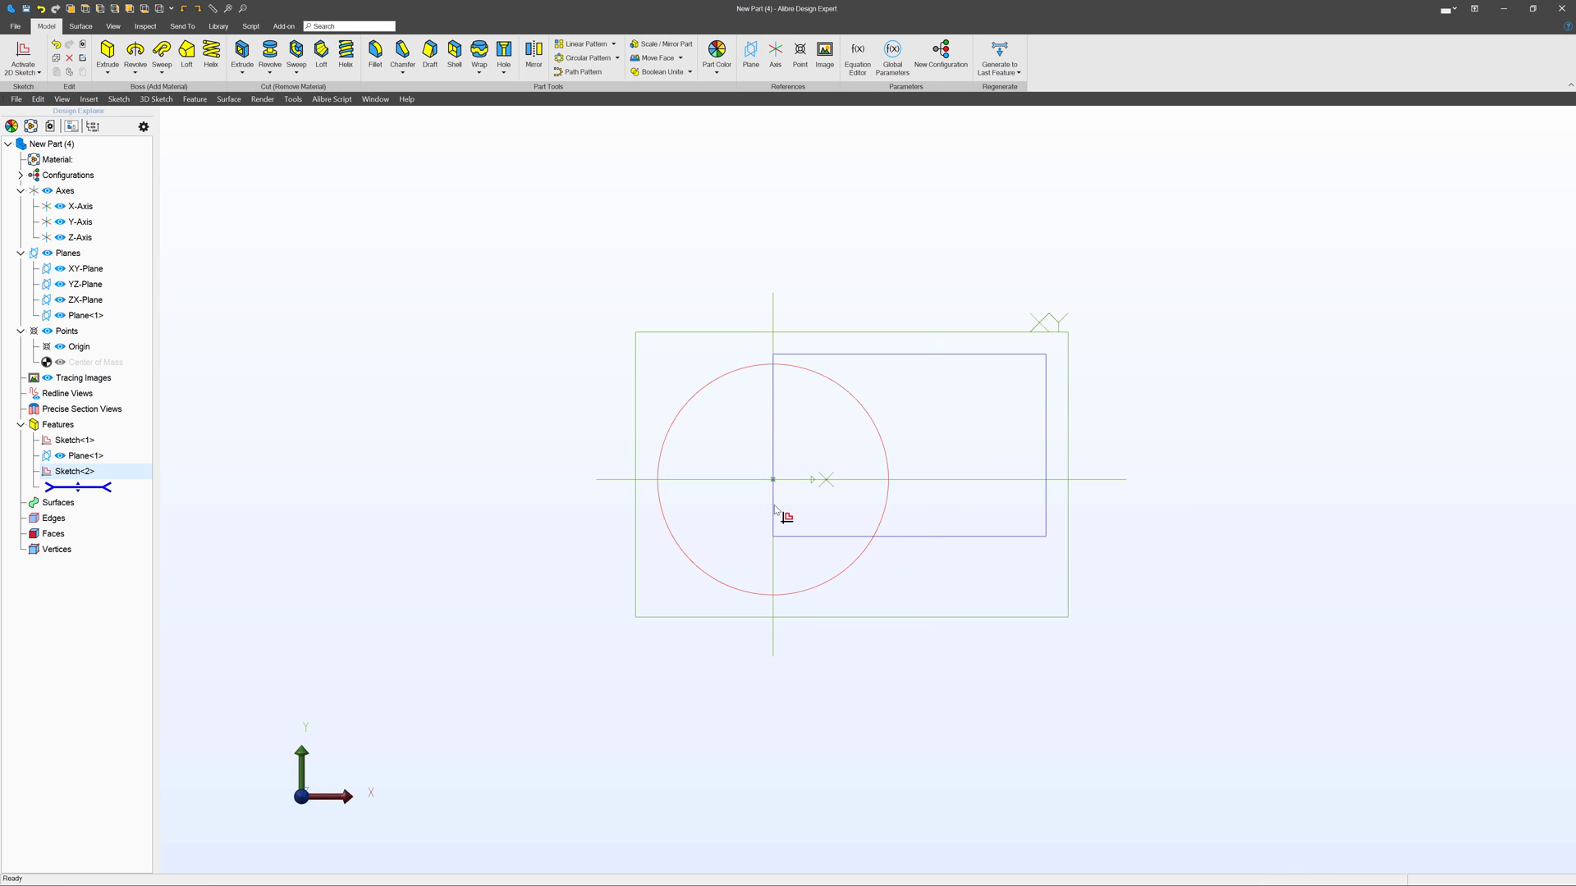
left_click(760, 516)
scroll(760, 515, "down", 2)
scroll(903, 410, "up", 1)
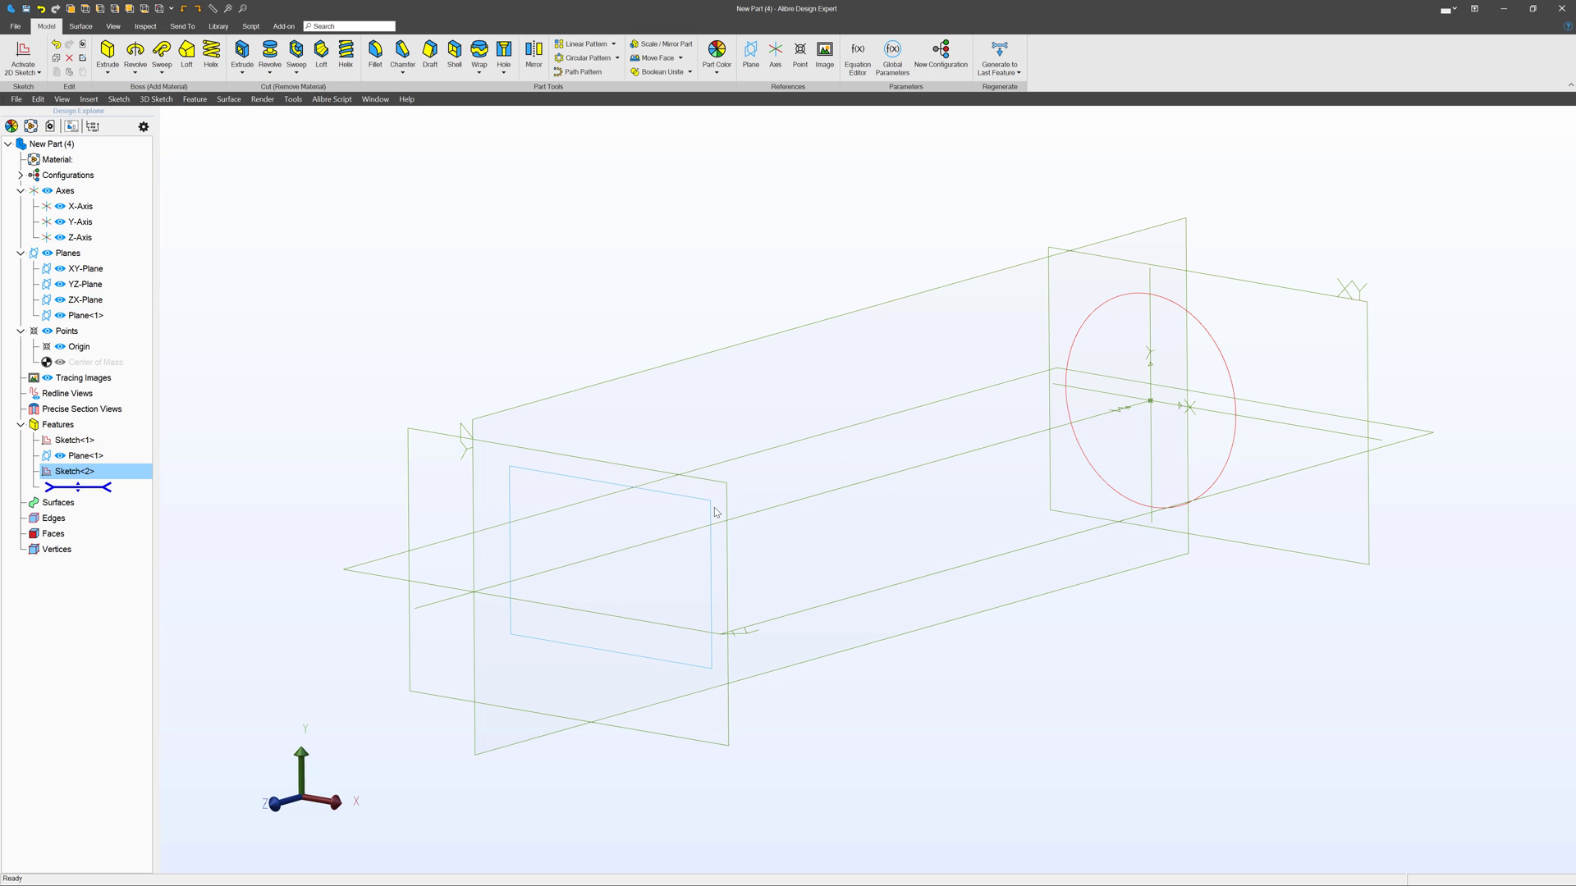
left_click(687, 342)
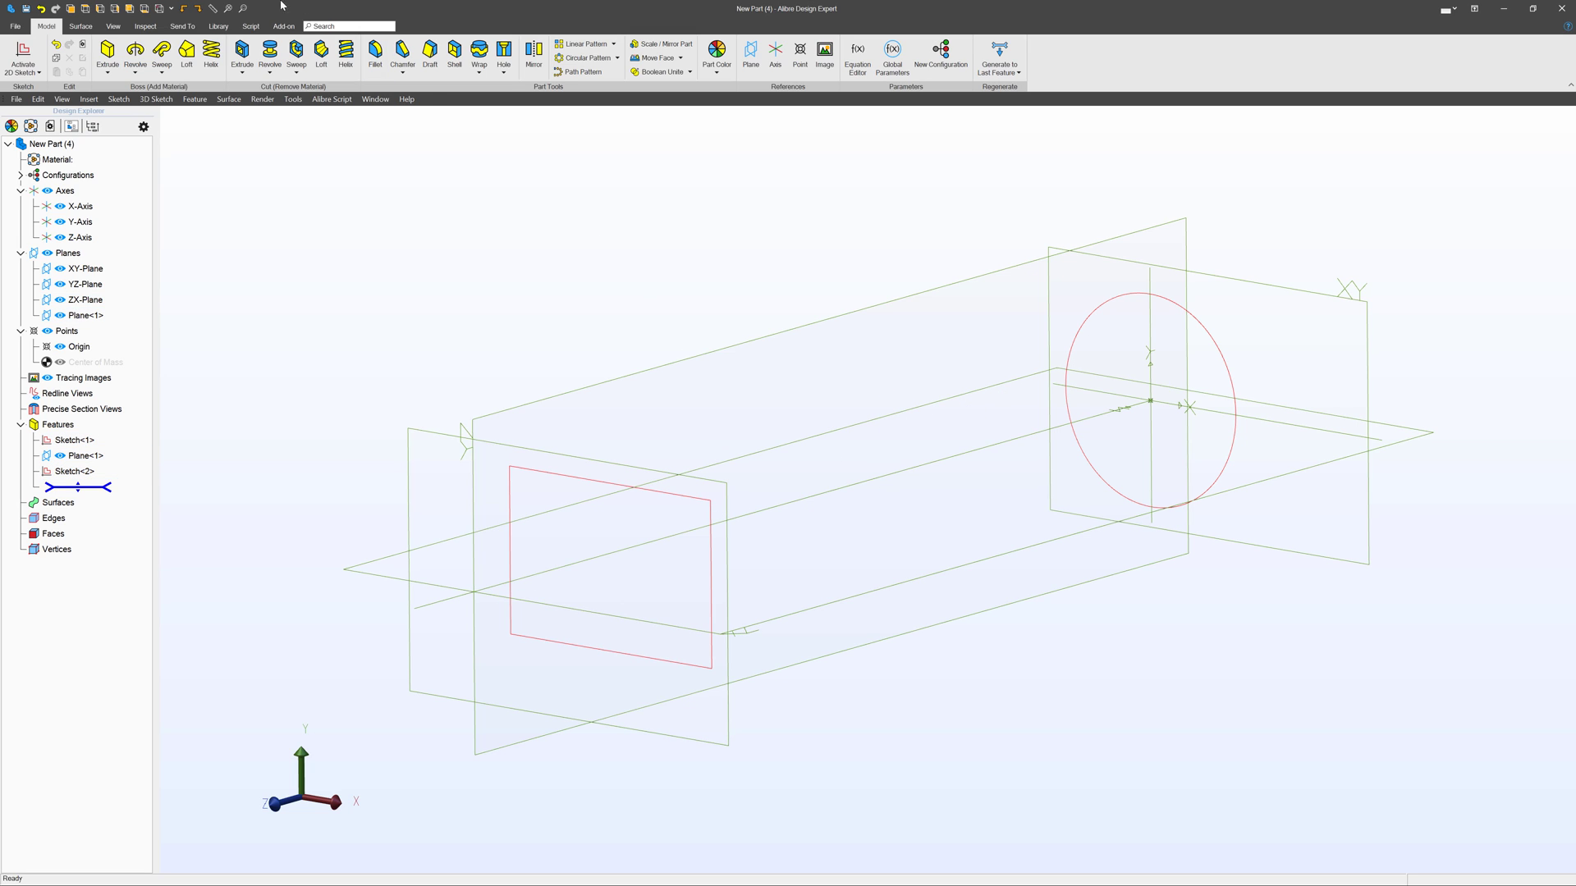
- Create Loft<2> blending the circle Sketch<1> into the rectangle Sketch<2>
left_click(187, 54)
left_click(1227, 391)
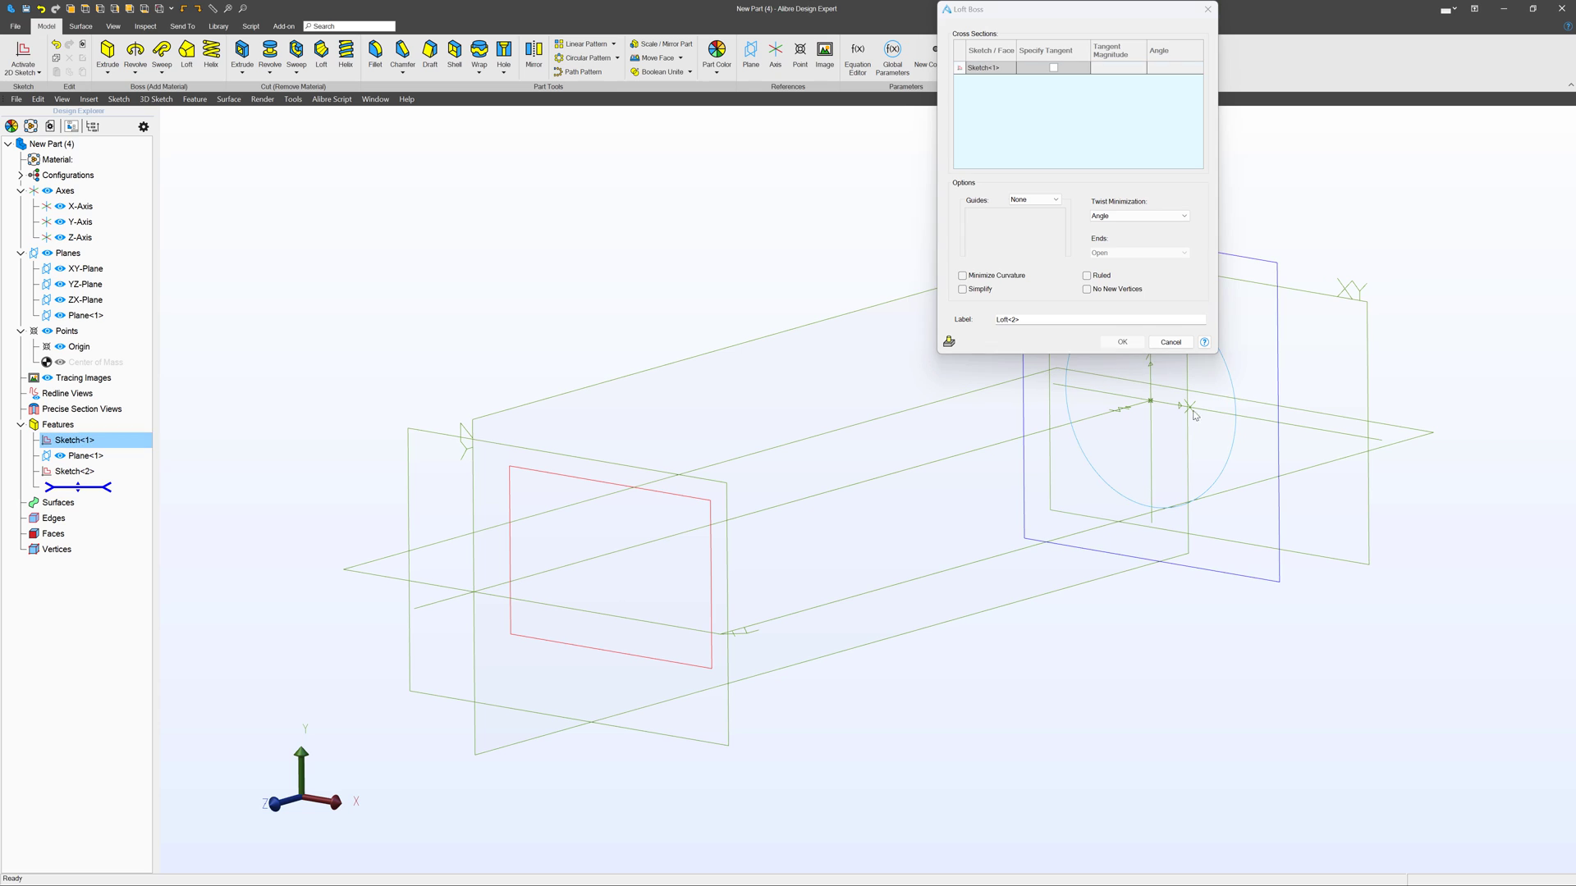
left_click(709, 522)
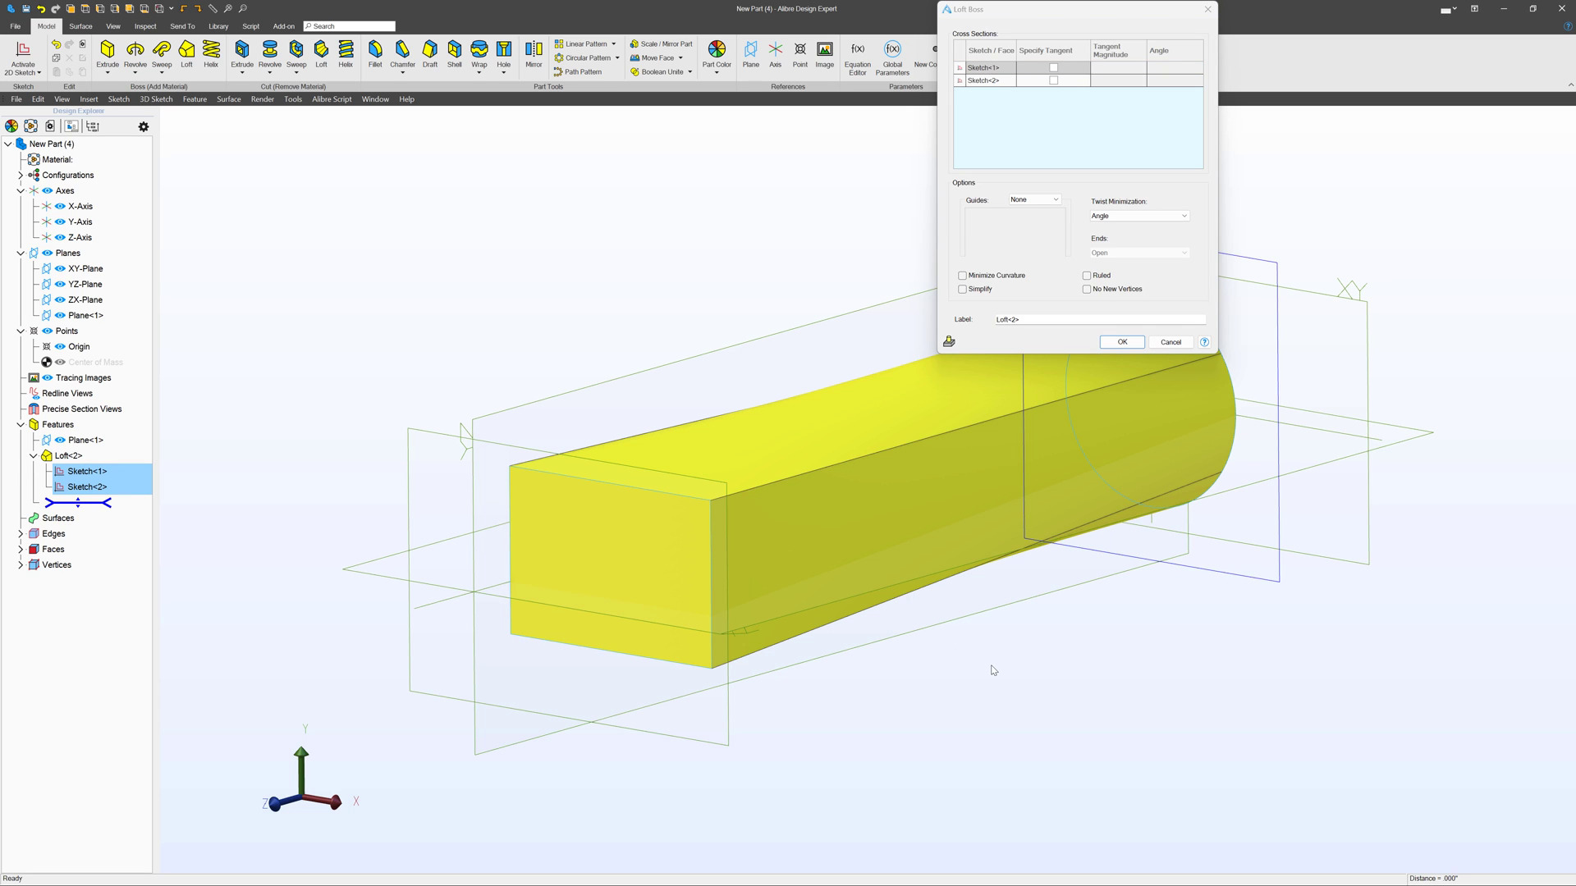
left_click(1120, 341)
middle_click_drag(1057, 420, 996, 490)
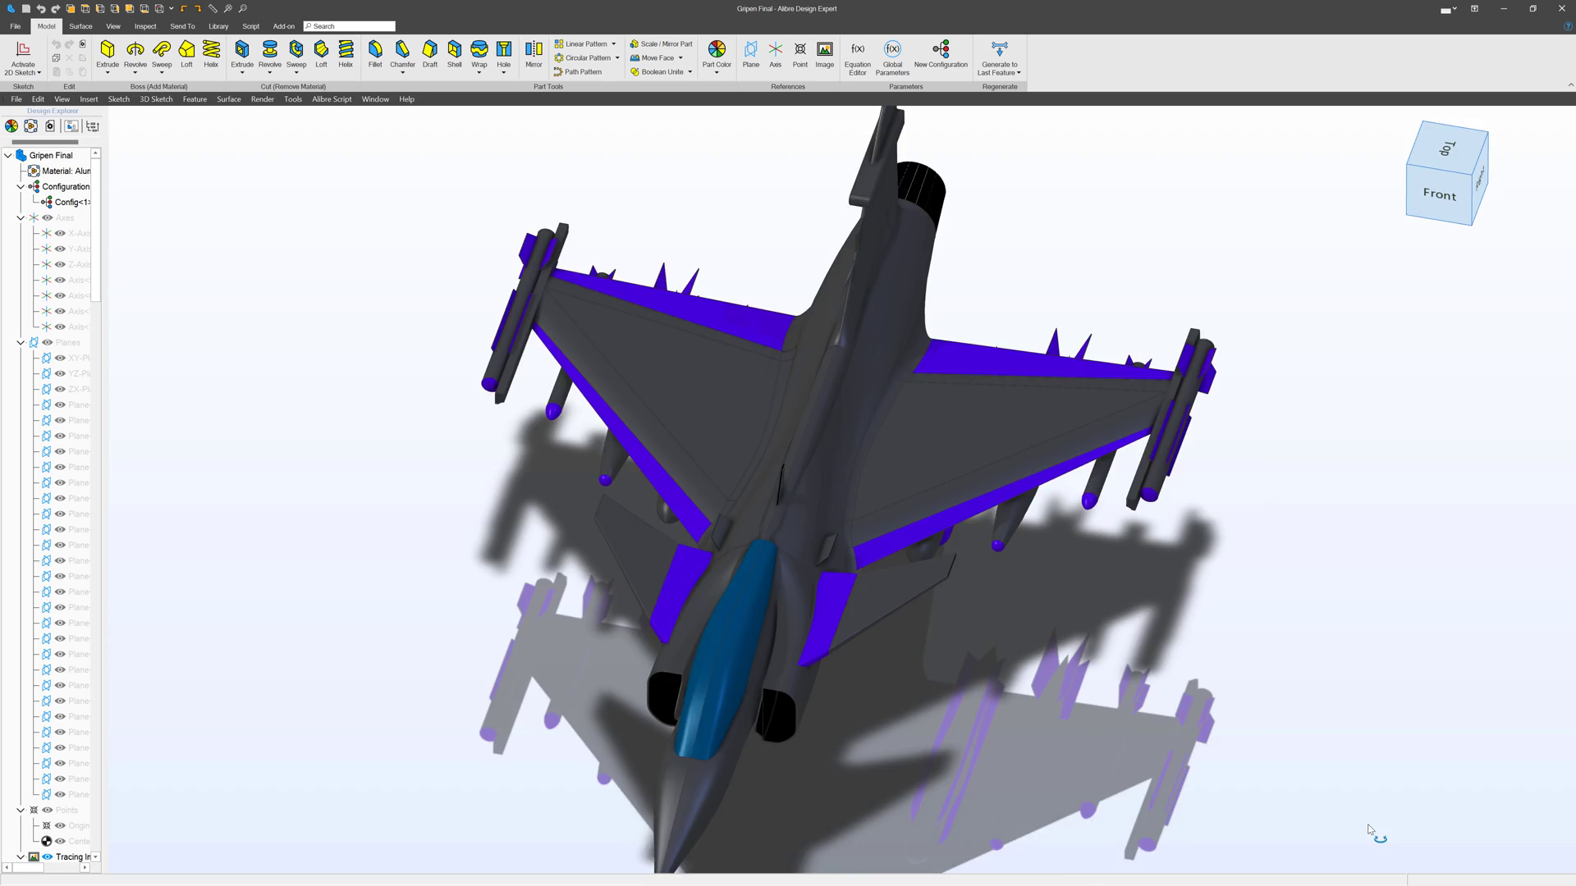
middle_click_drag(1280, 771, 1393, 824)
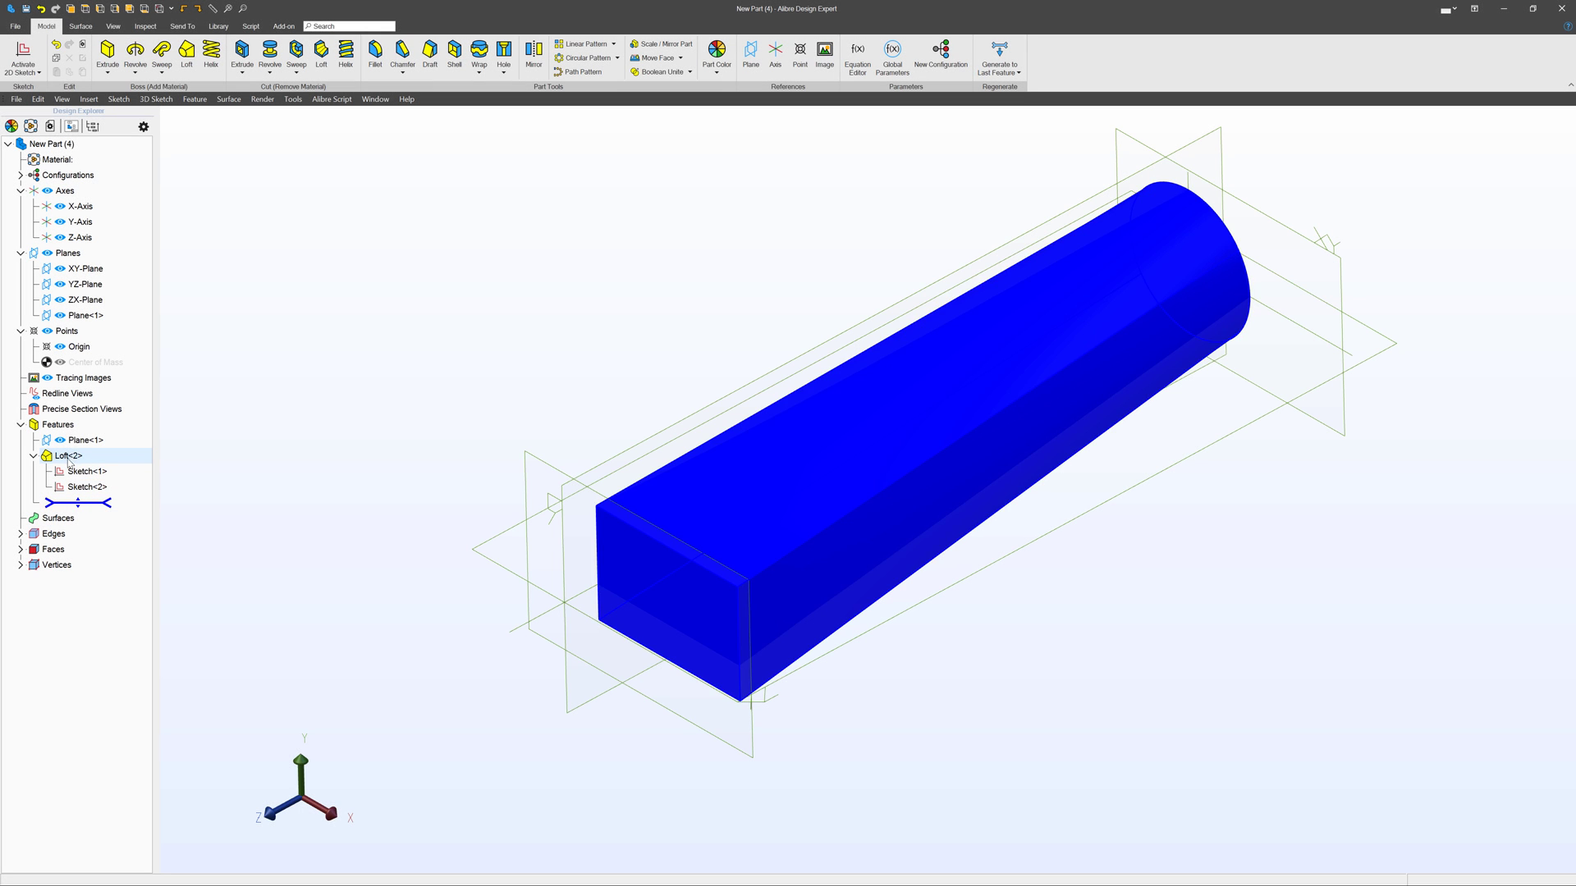
- Delete the Loft<2> feature and the rectangle Sketch<2>
right_click(70, 457)
left_click(119, 508)
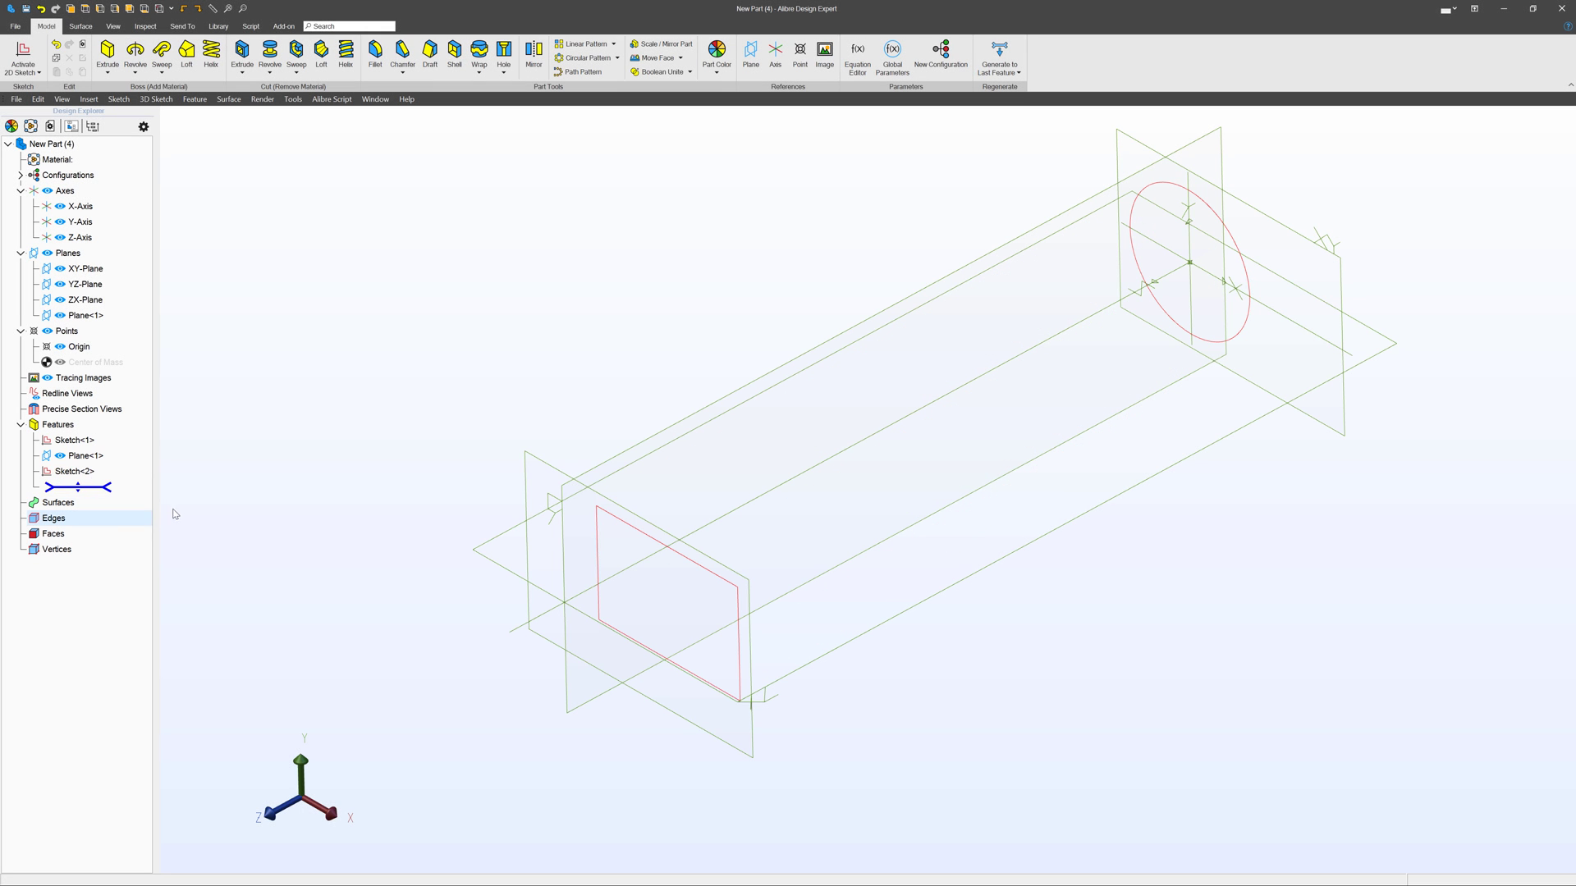
right_click(78, 473)
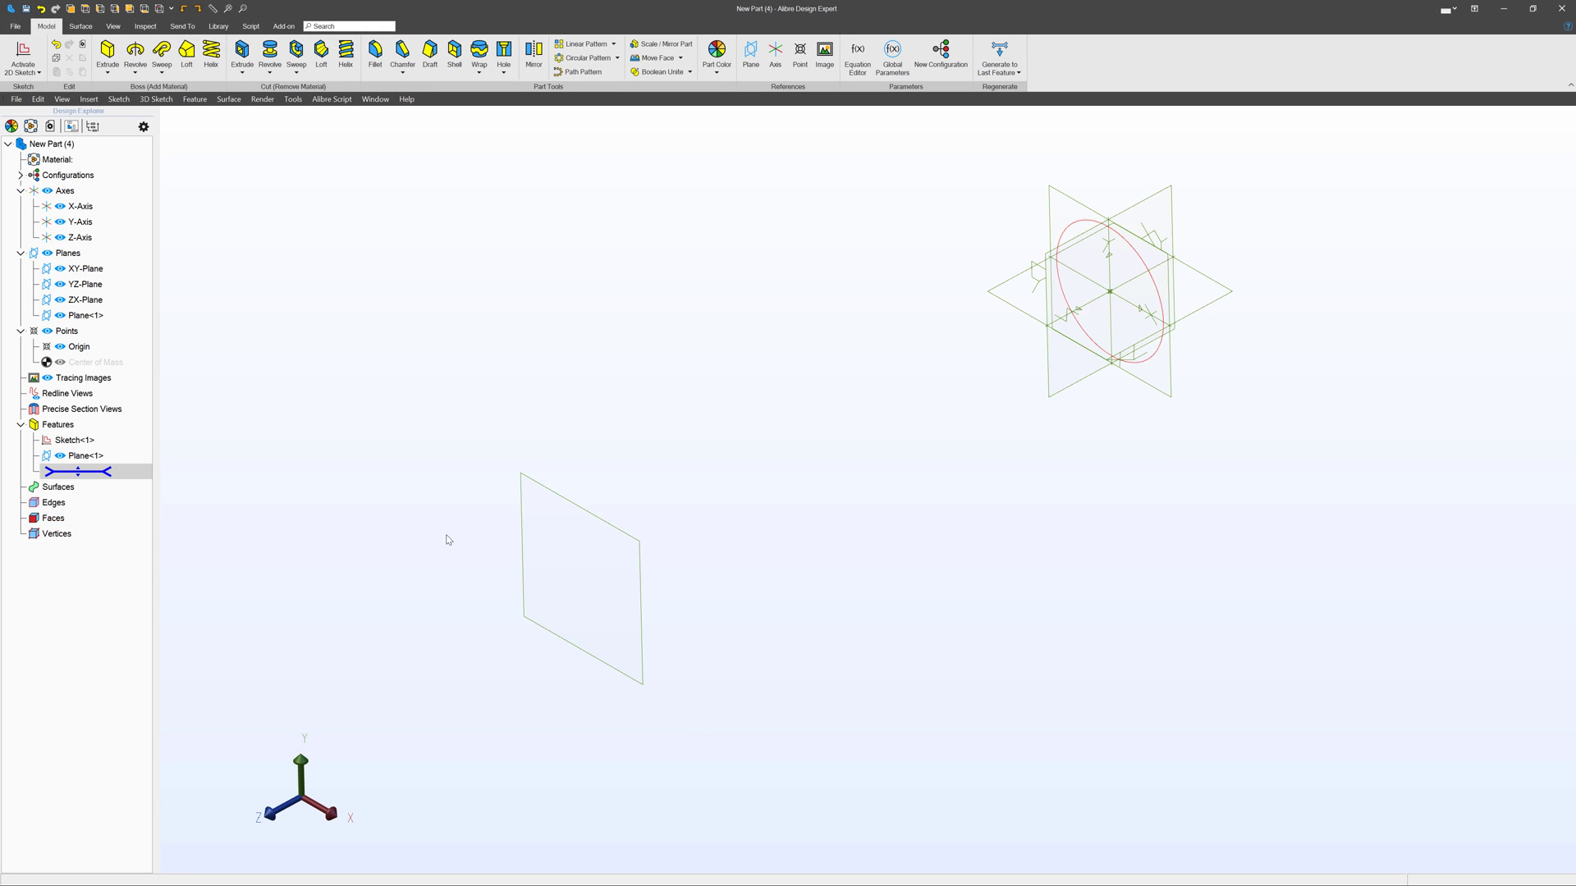
scroll(874, 361, "up", 2)
- Edit Sketch<1>, deleting its circle and drawing a small rectangle right of the origin
right_click(982, 260)
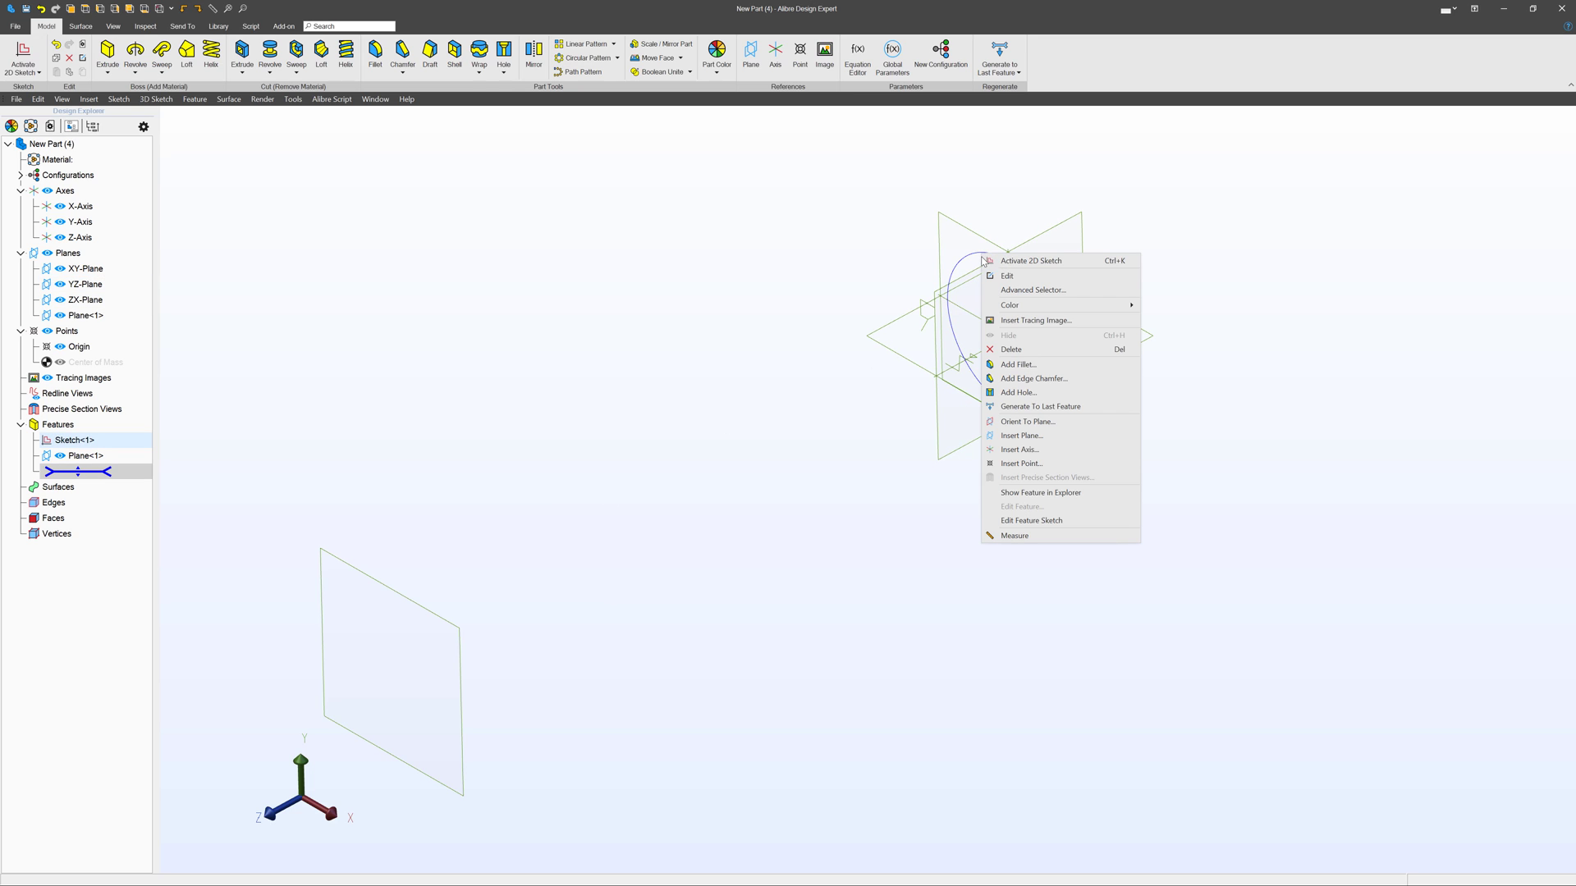
left_click(1024, 277)
scroll(1040, 489, "down", 4)
left_click(1078, 437)
key("Delete")
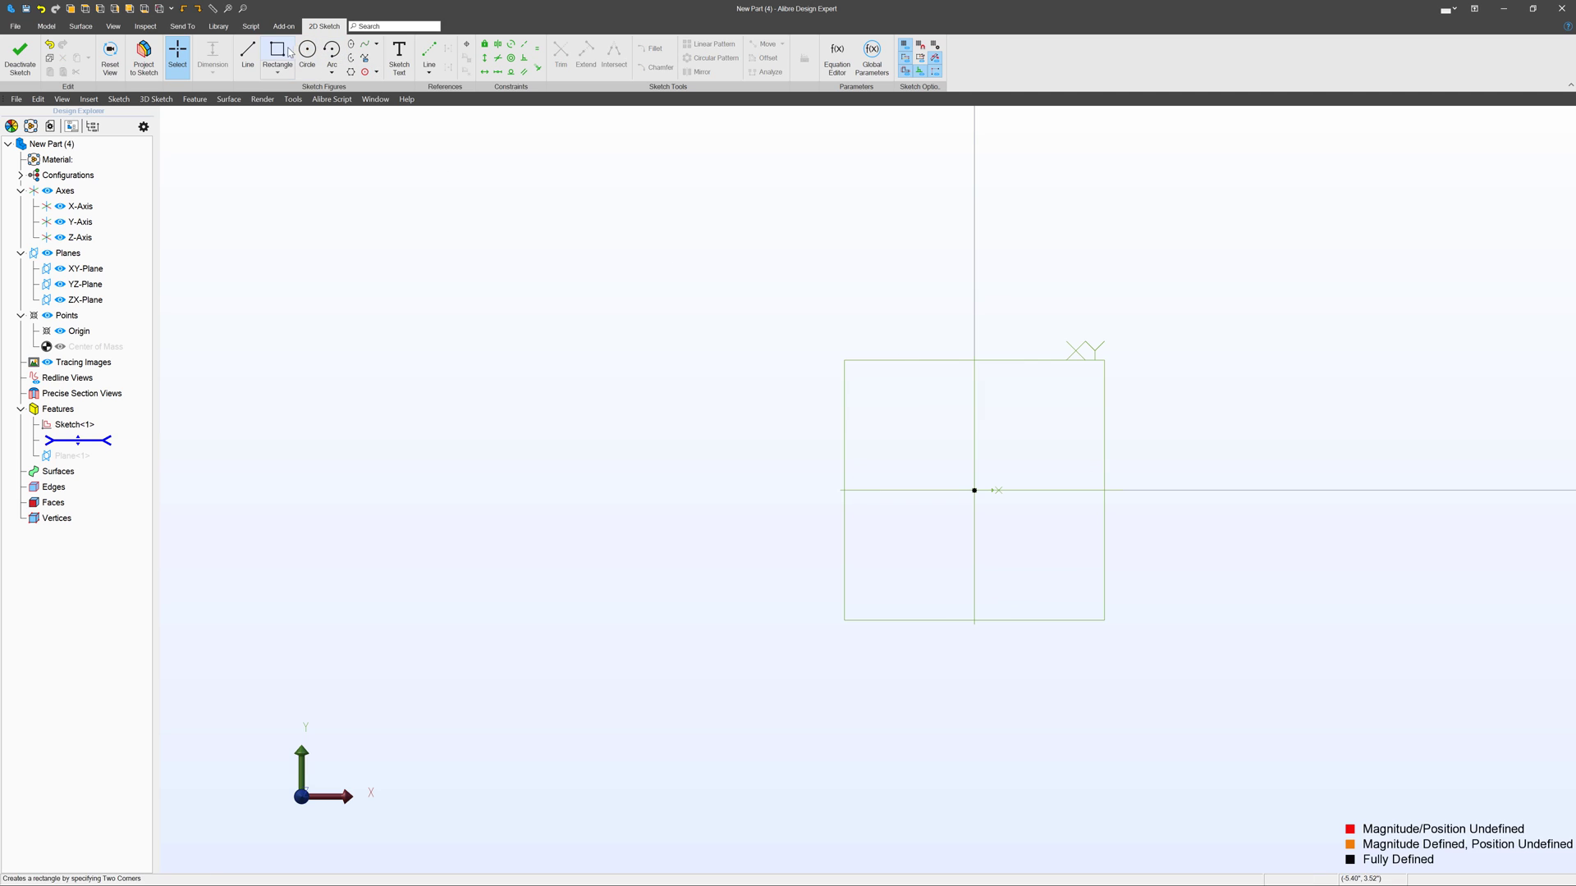
left_click(279, 58)
left_click_drag(1098, 460, 1364, 522)
left_click(8, 58)
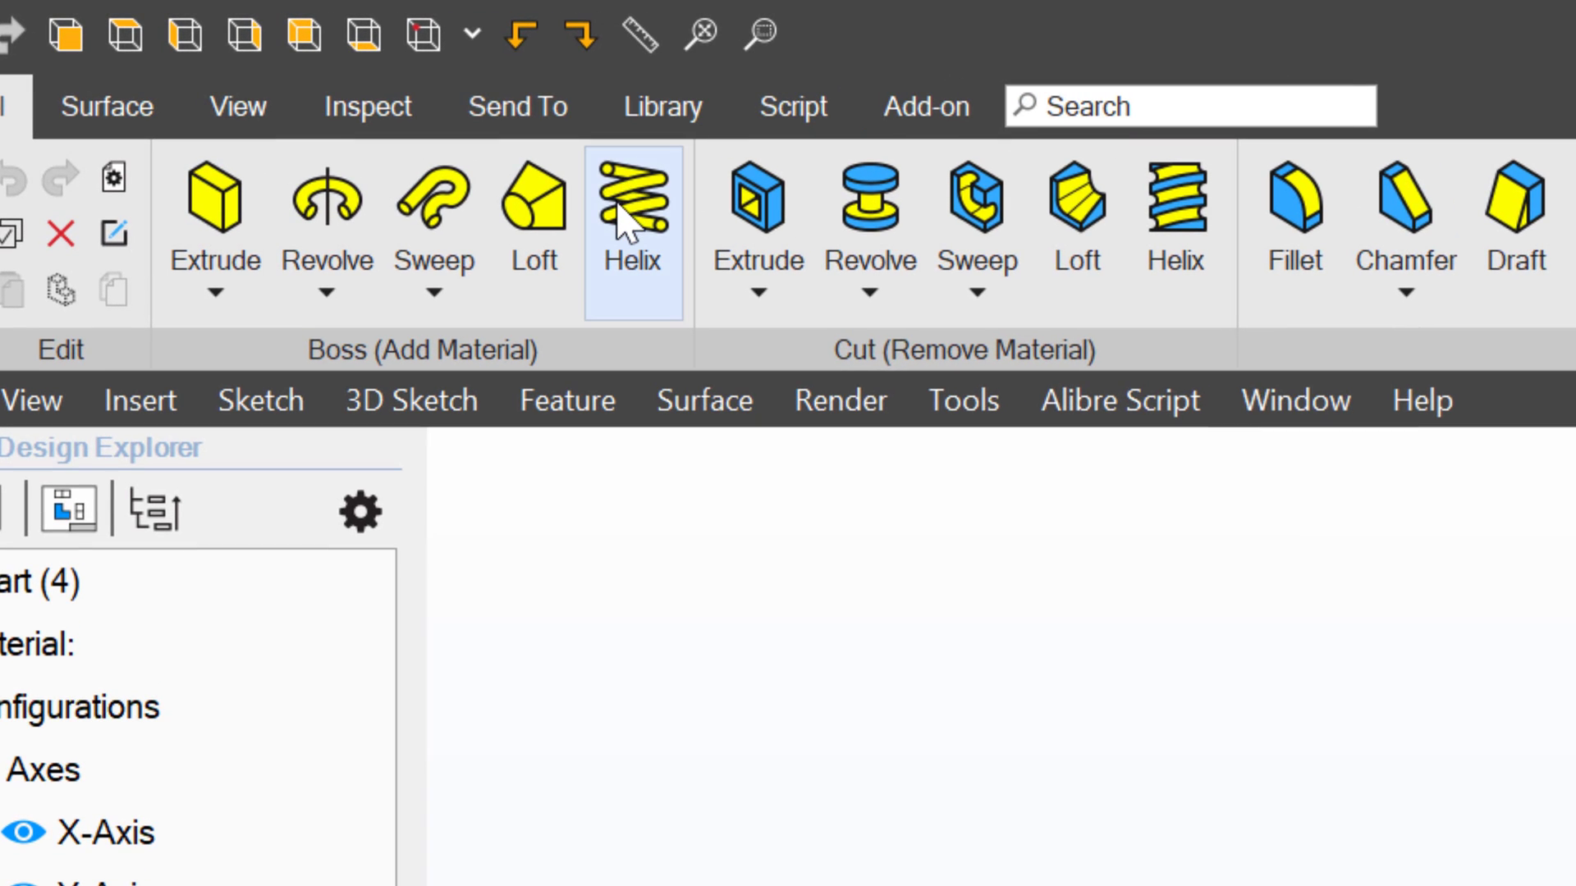
left_click(627, 220)
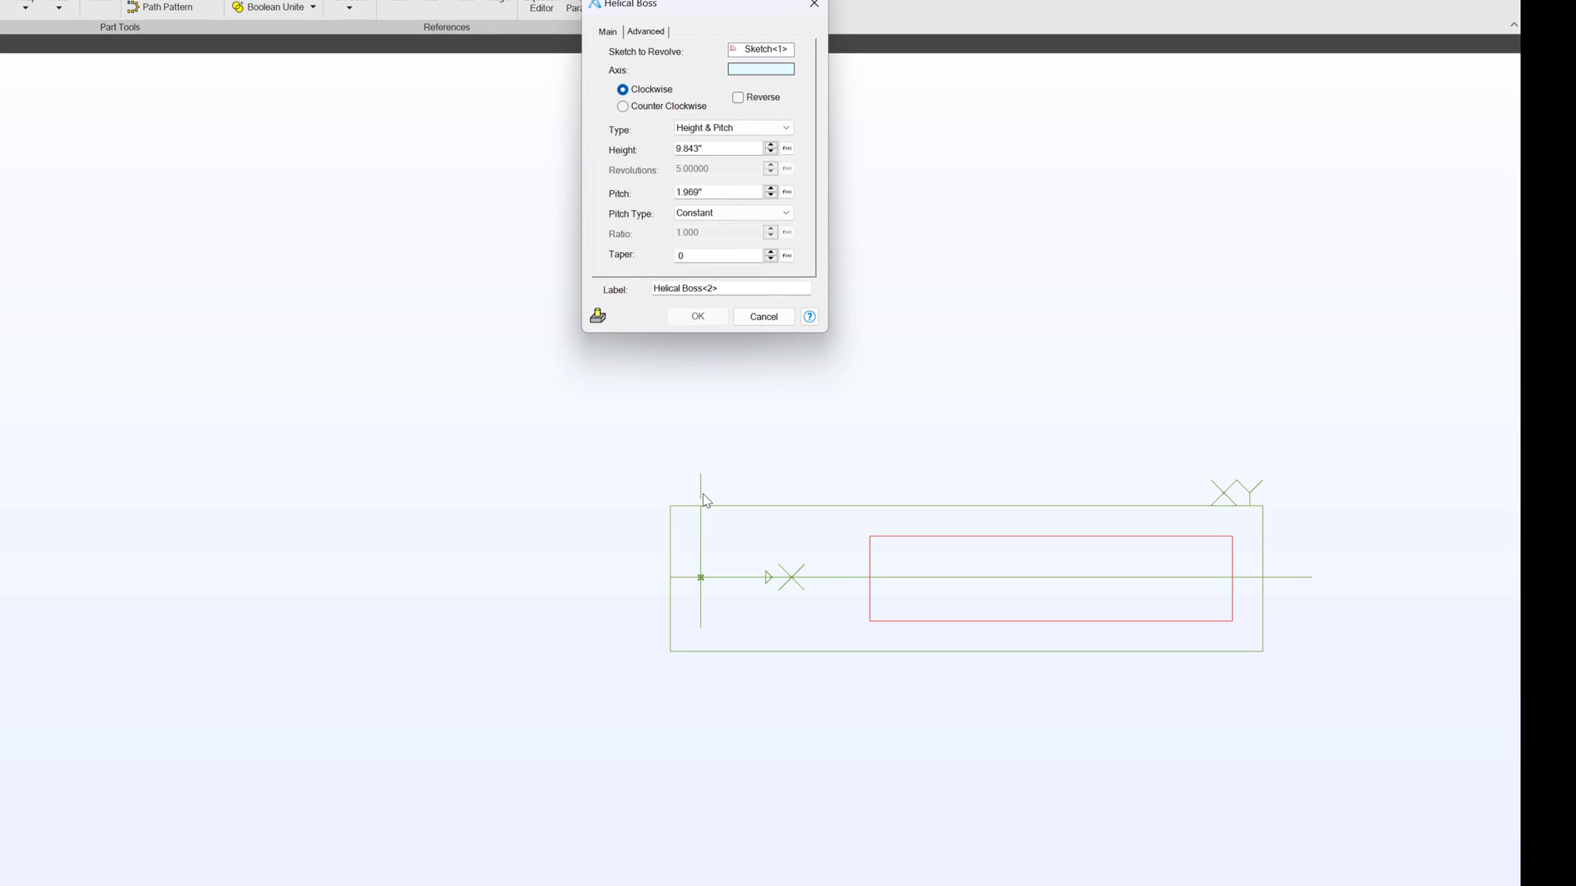
mouse_move(704, 503)
middle_mouse_down()
mouse_move(749, 569)
mouse_move(851, 500)
mouse_move(1071, 248)
middle_mouse_up()
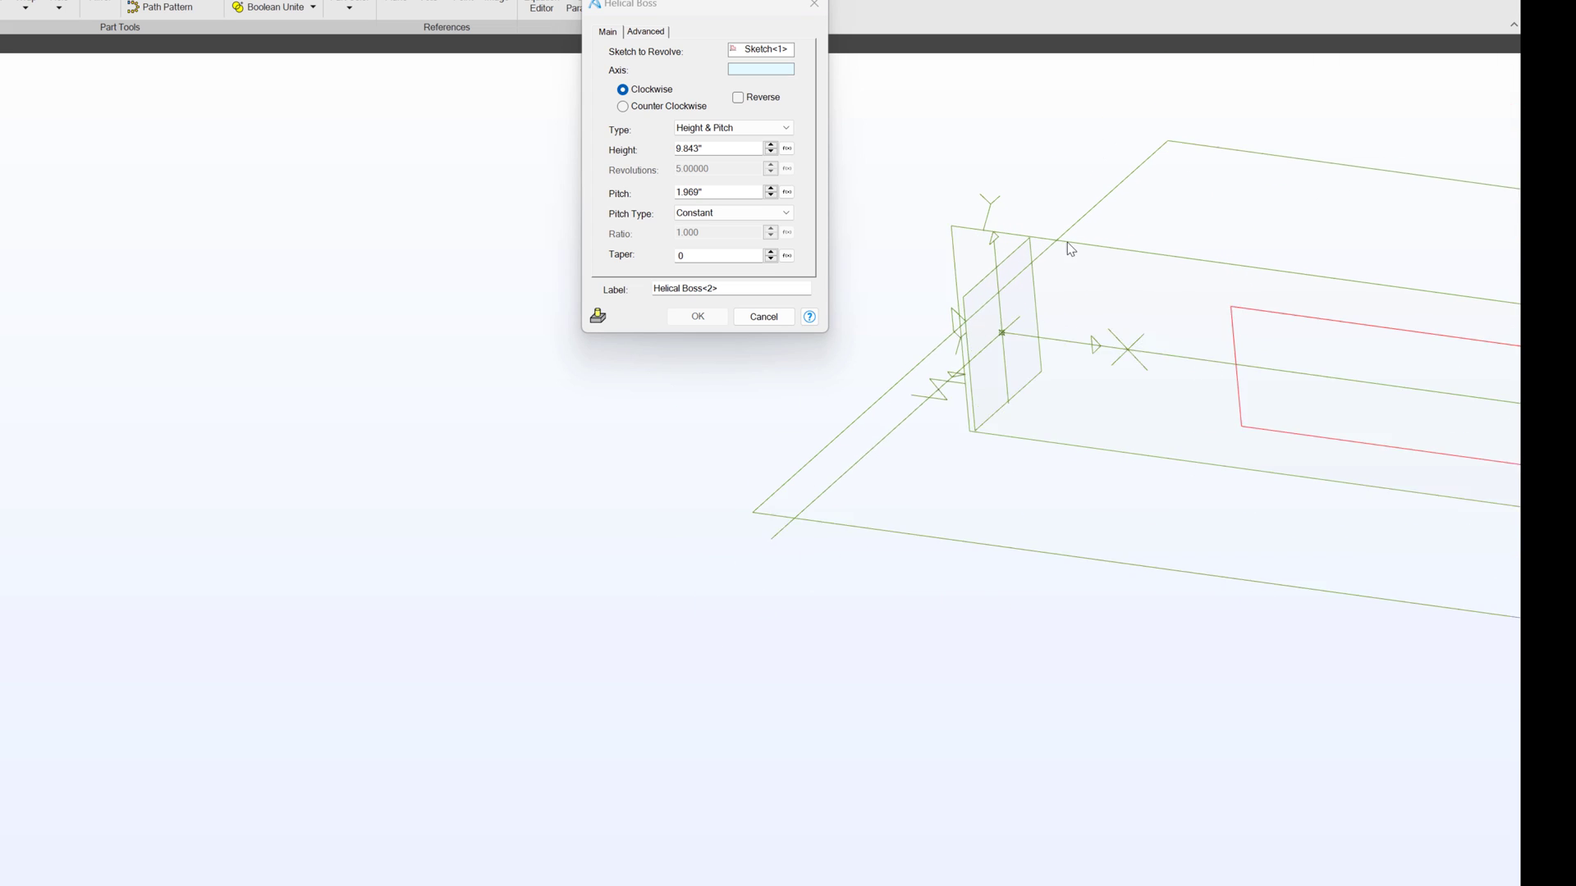
left_click(991, 302)
scroll(776, 567, "down", 3)
scroll(750, 666, "down", 3)
middle_click_drag(750, 668, 724, 461)
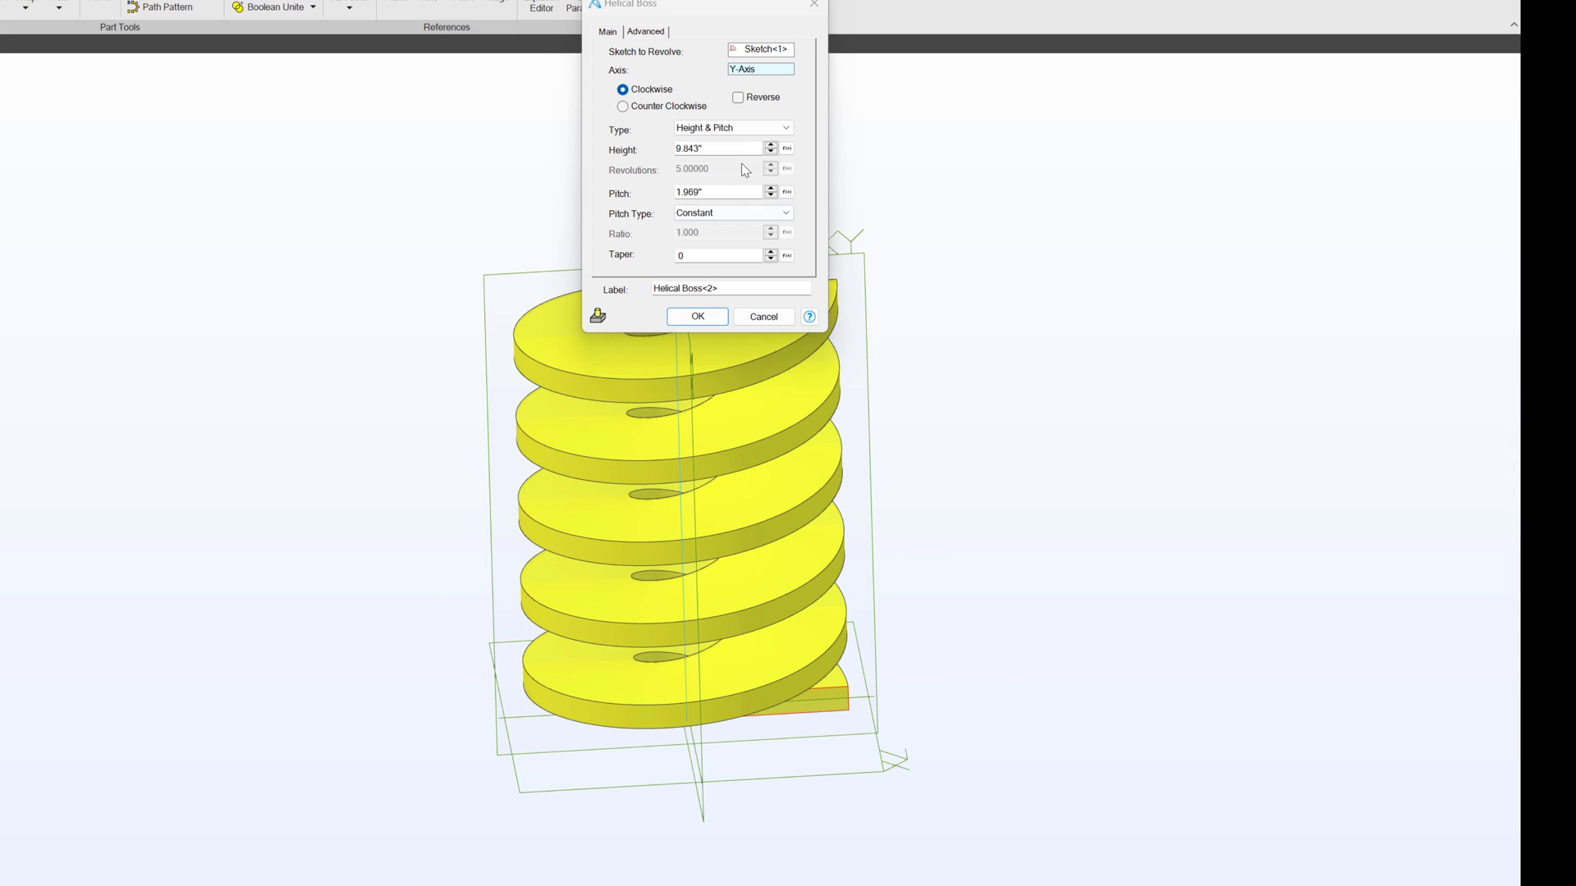
left_click(733, 128)
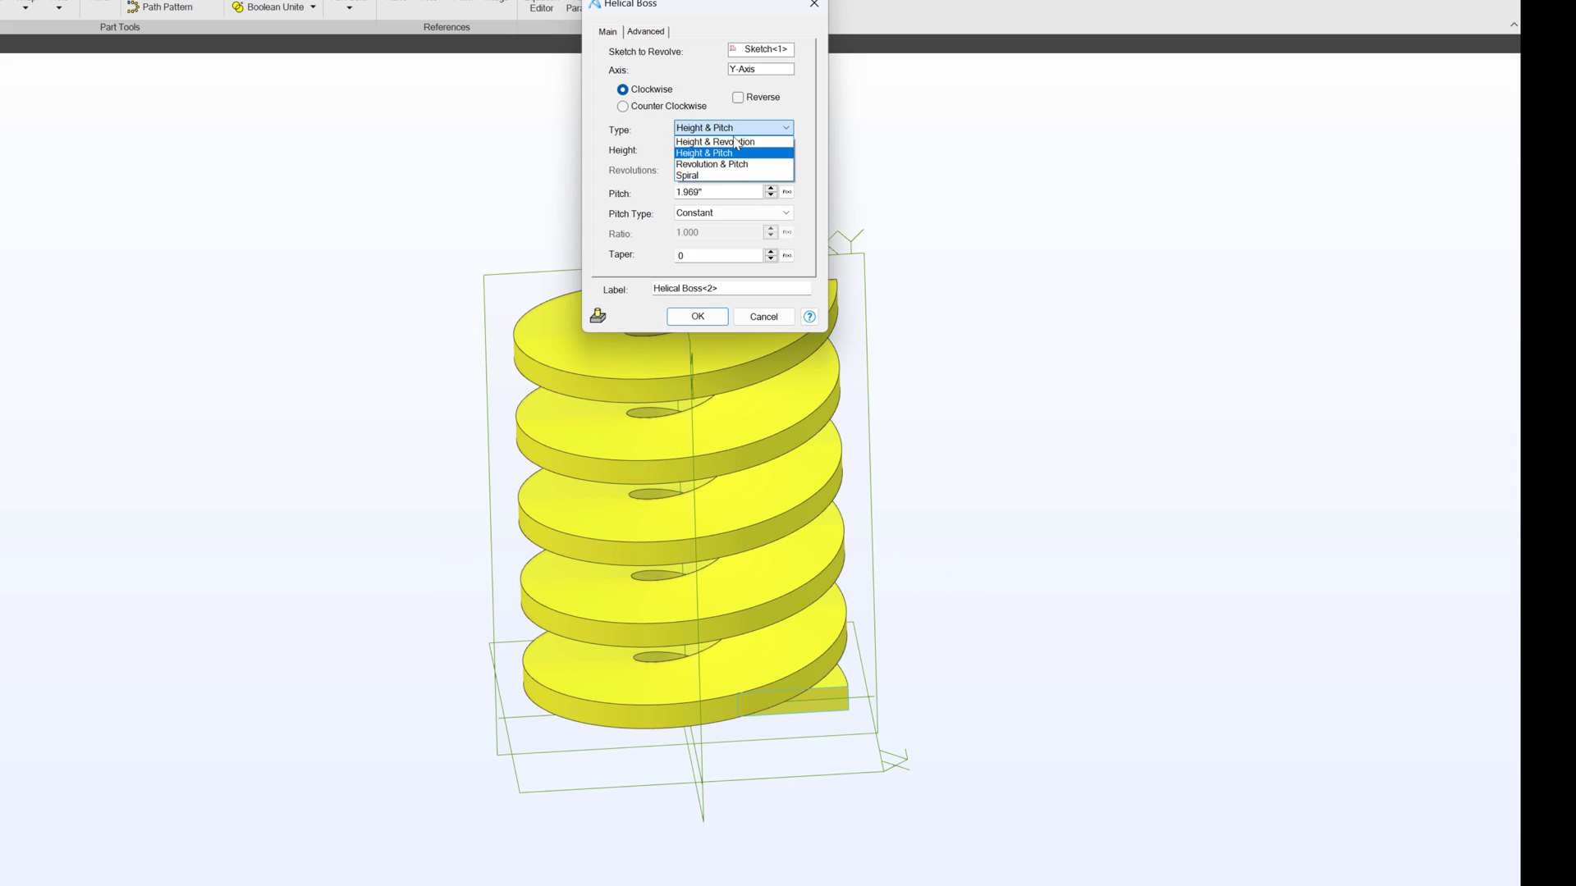
left_click(704, 175)
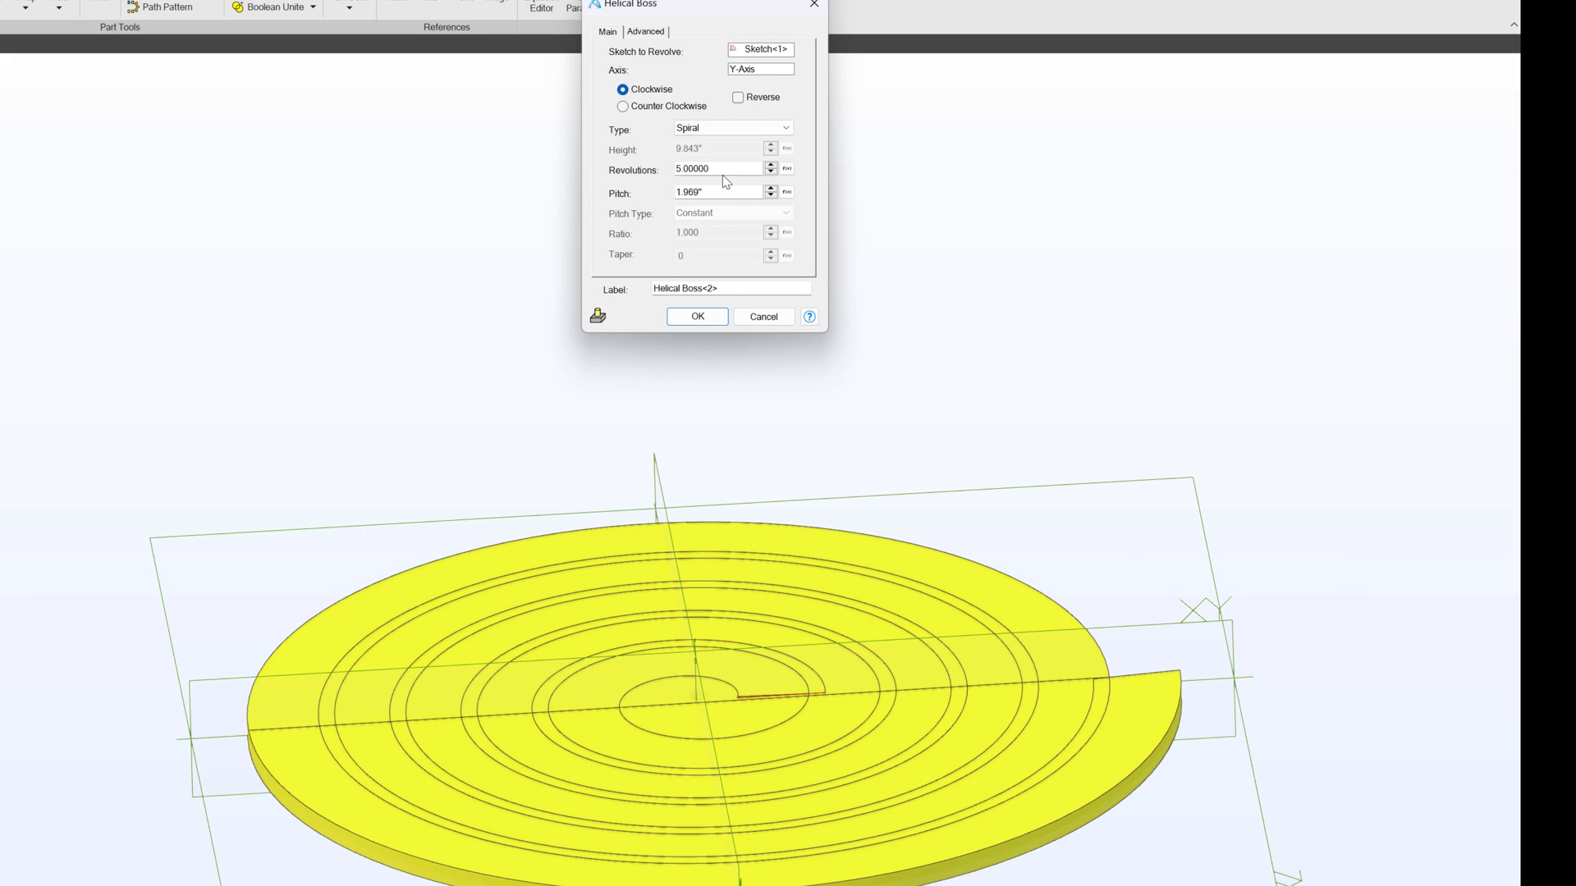
left_click(702, 192)
left_click(735, 171)
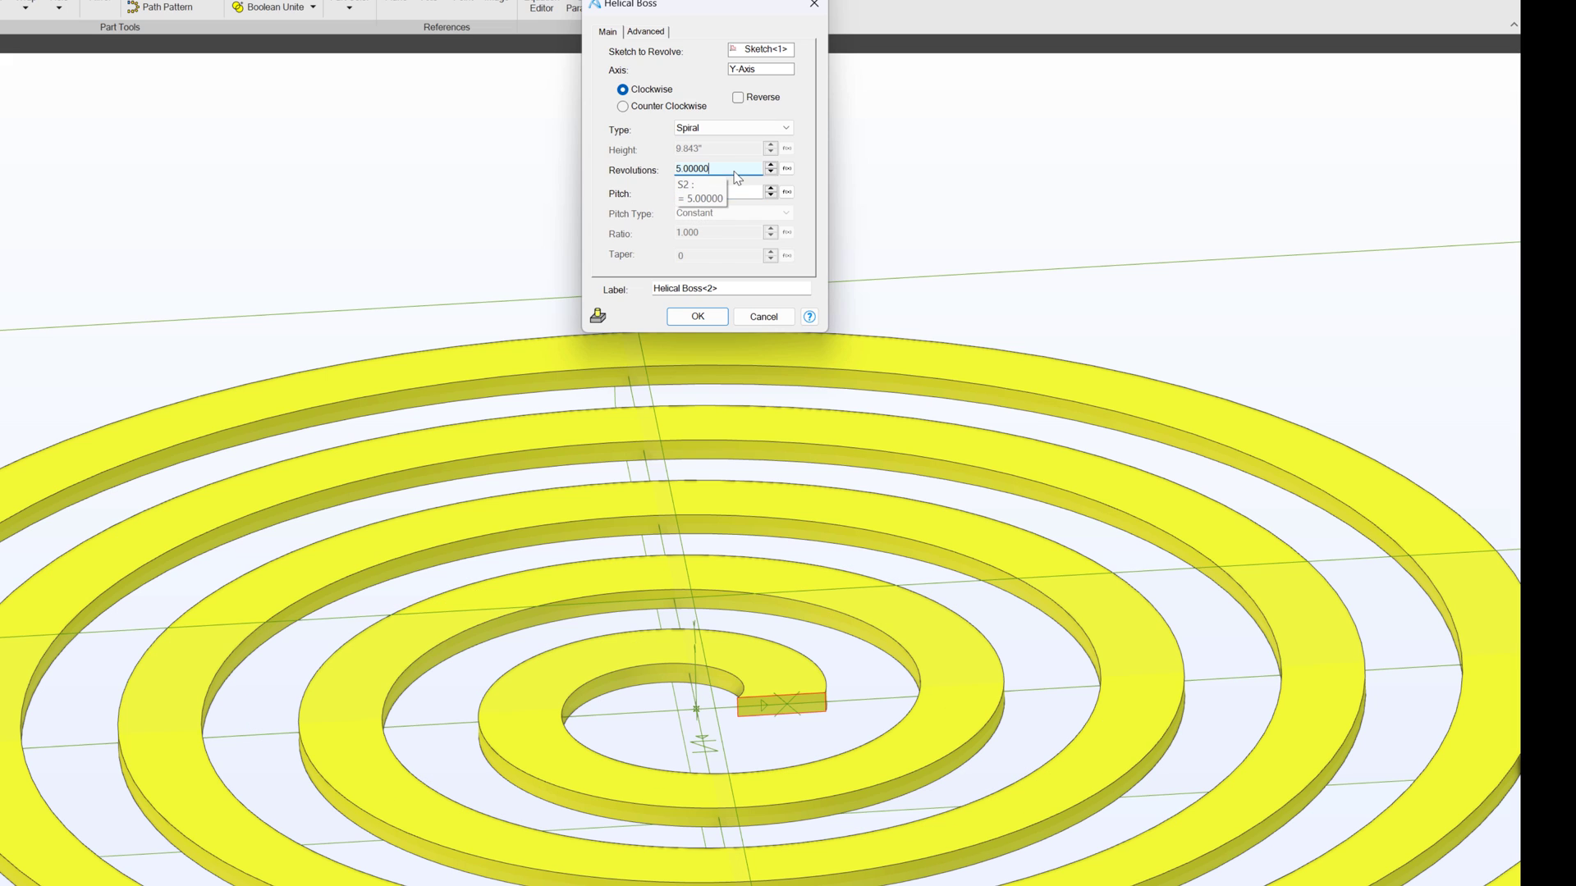
middle_click_drag(578, 673, 578, 718)
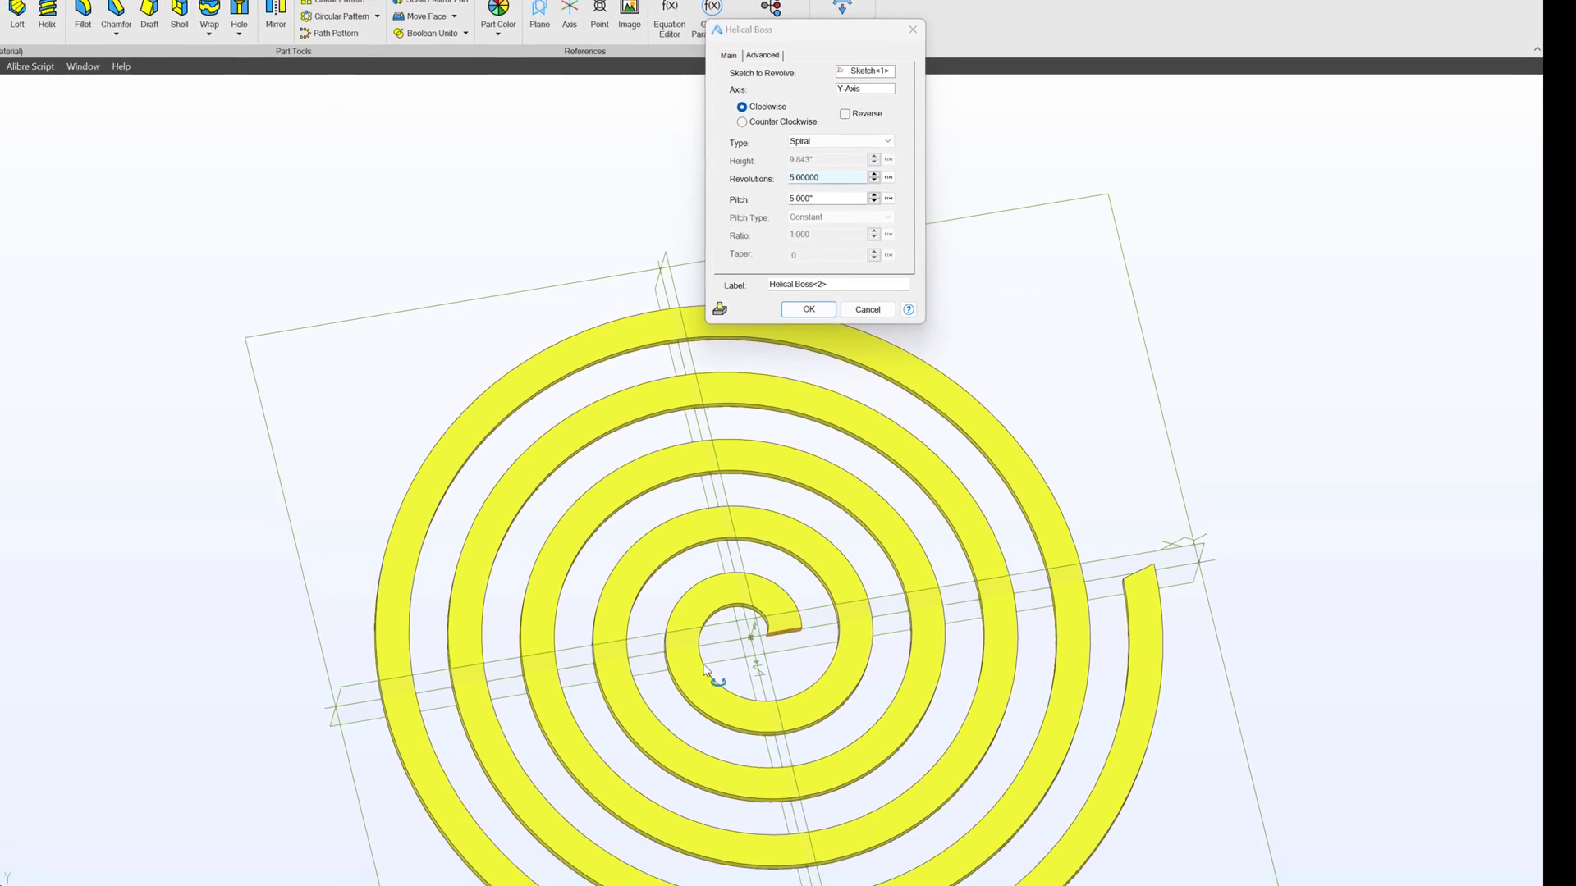
middle_click_drag(703, 669, 703, 714)
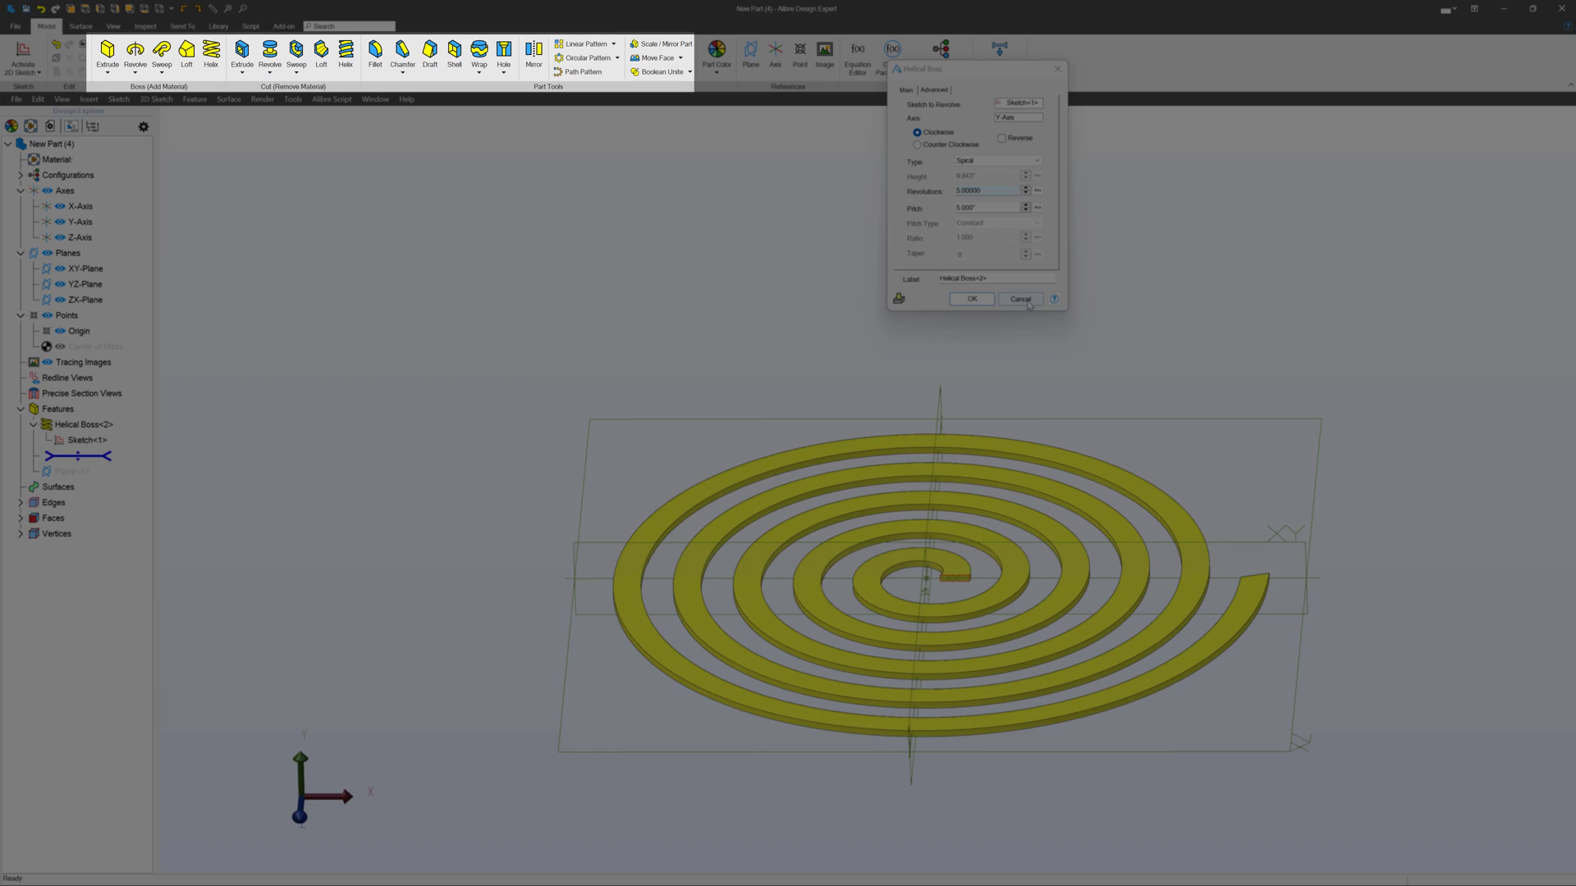
left_click(1025, 301)
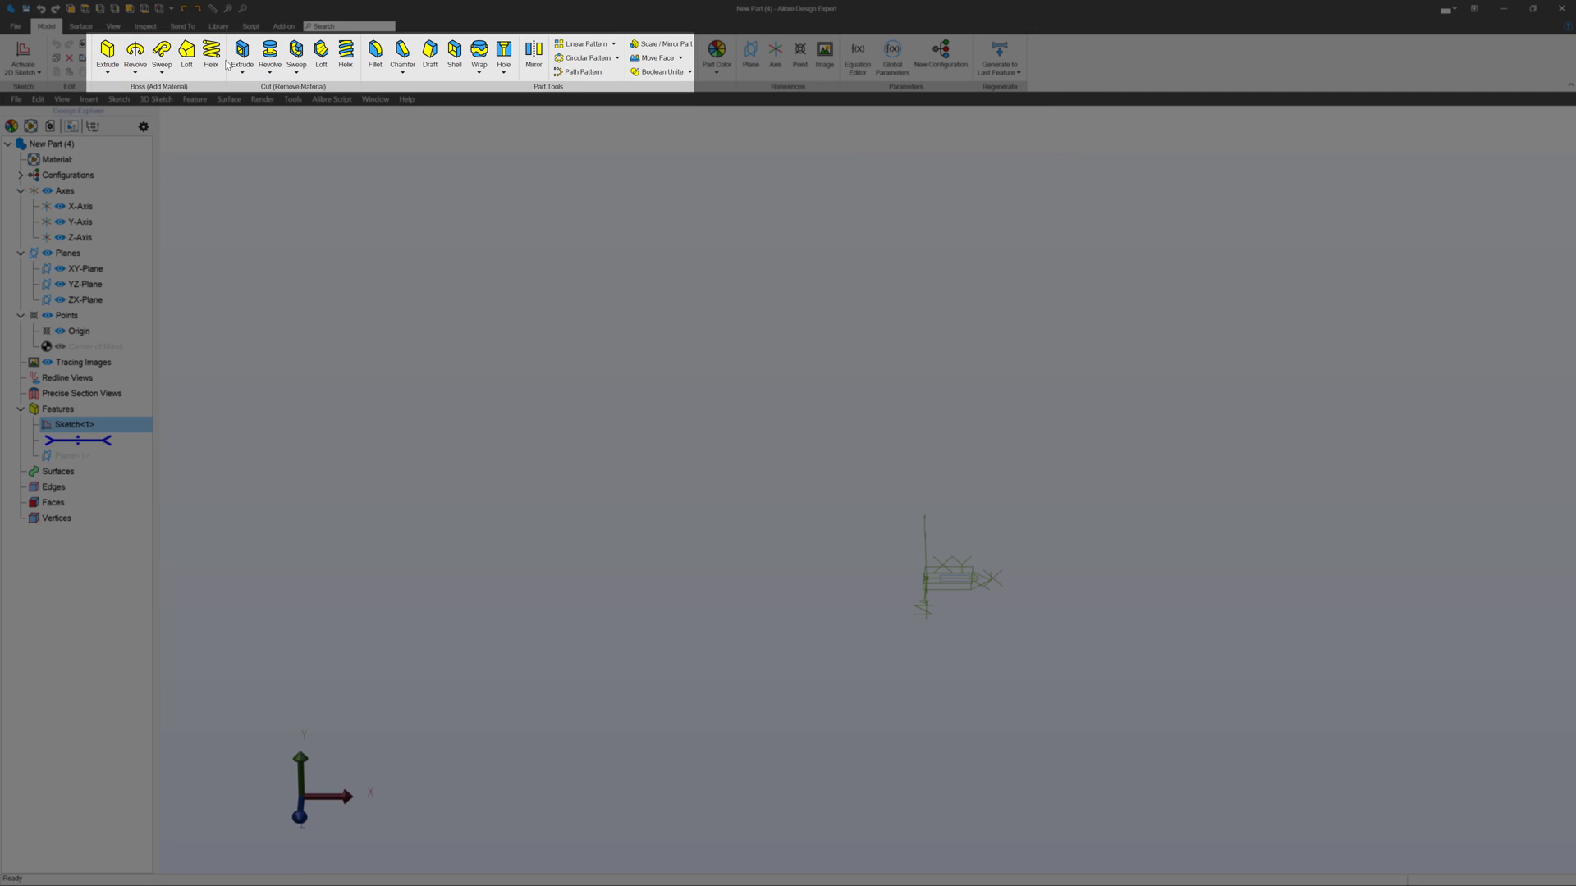